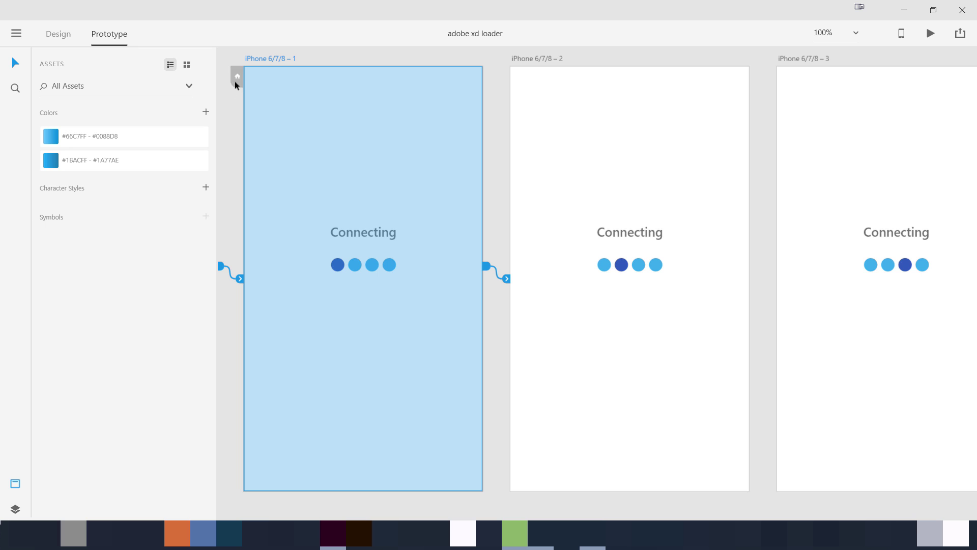
Make the iPhone 6/7/8 – 5 artboard the home screen of the prototype.
left_click(238, 77)
scroll(528, 192, "left", 8)
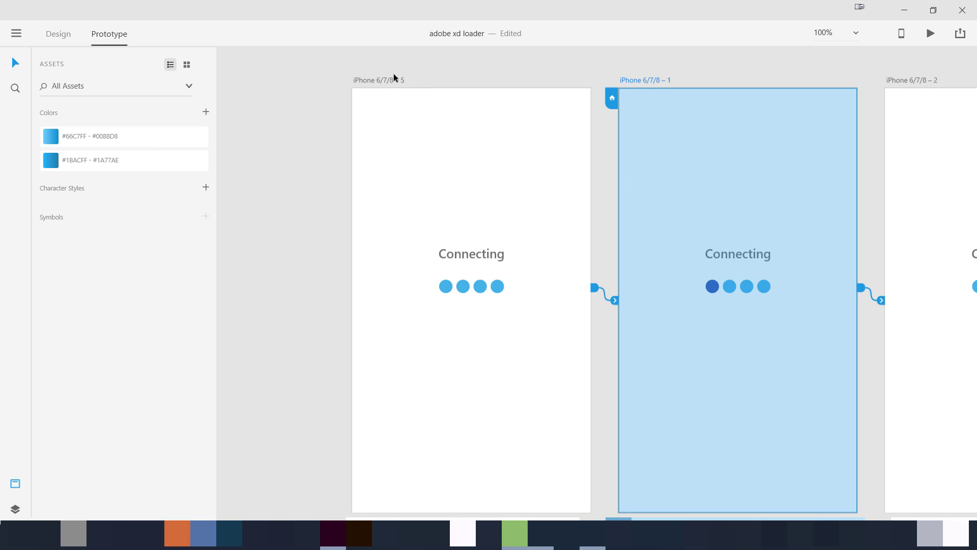
left_click(395, 75)
left_click(380, 80)
left_click(345, 98)
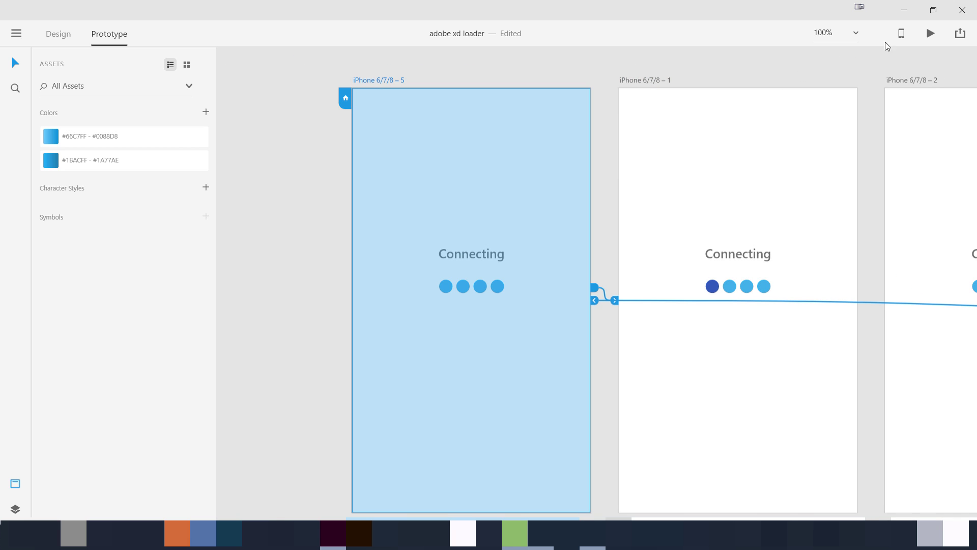
Preview the Connecting dots animation beside the first artboards and close the preview.
left_click(931, 34)
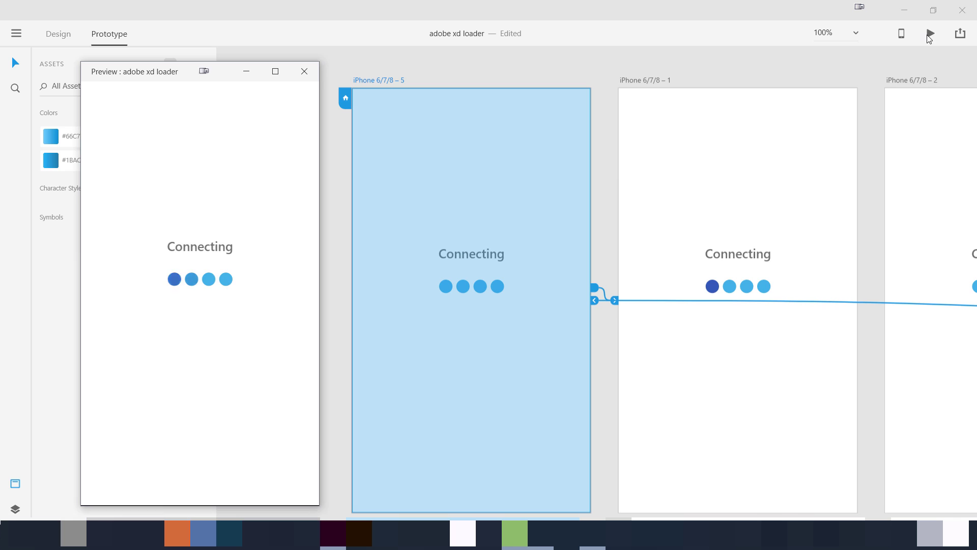
left_click_drag(166, 71, 596, 78)
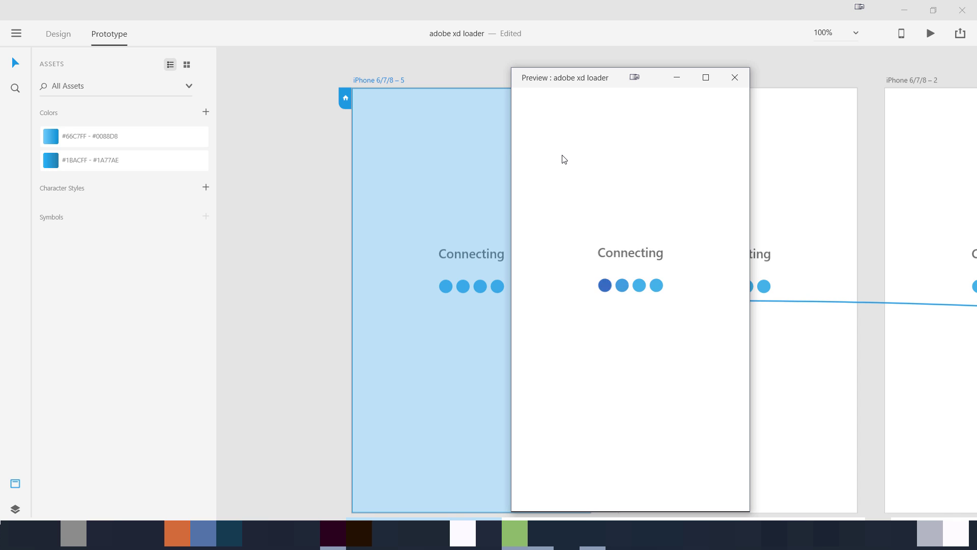
left_click(741, 76)
left_click(318, 275)
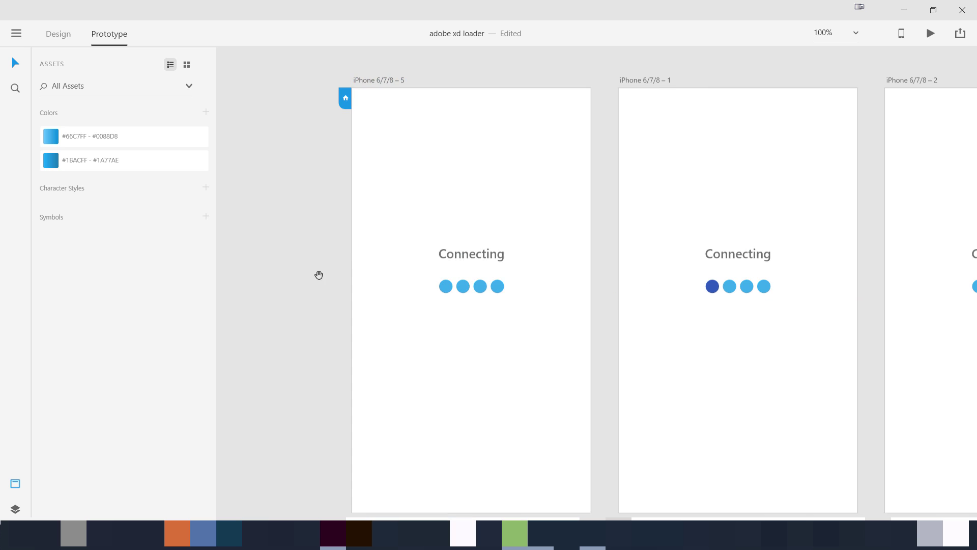
Make the iPhone 6/7/8 – 6 artboard the home screen and preview the Loading bar animation.
scroll(319, 275, "down", 10)
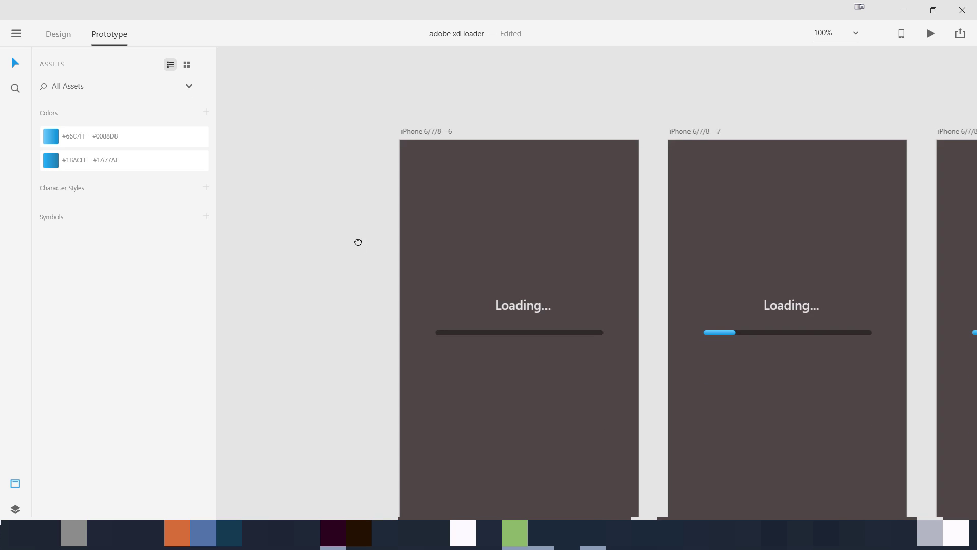
left_click_drag(358, 242, 337, 227)
left_click(396, 105)
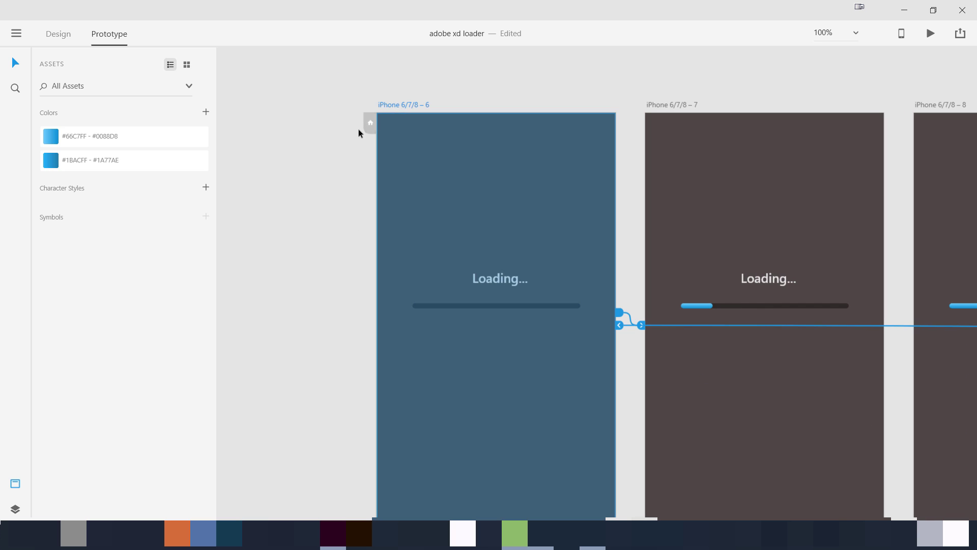
left_click(930, 34)
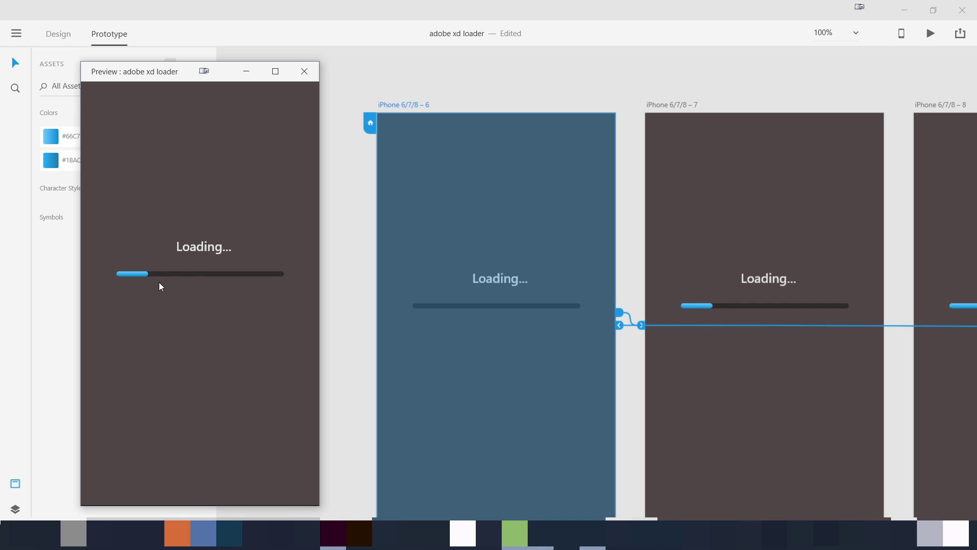
left_click(310, 75)
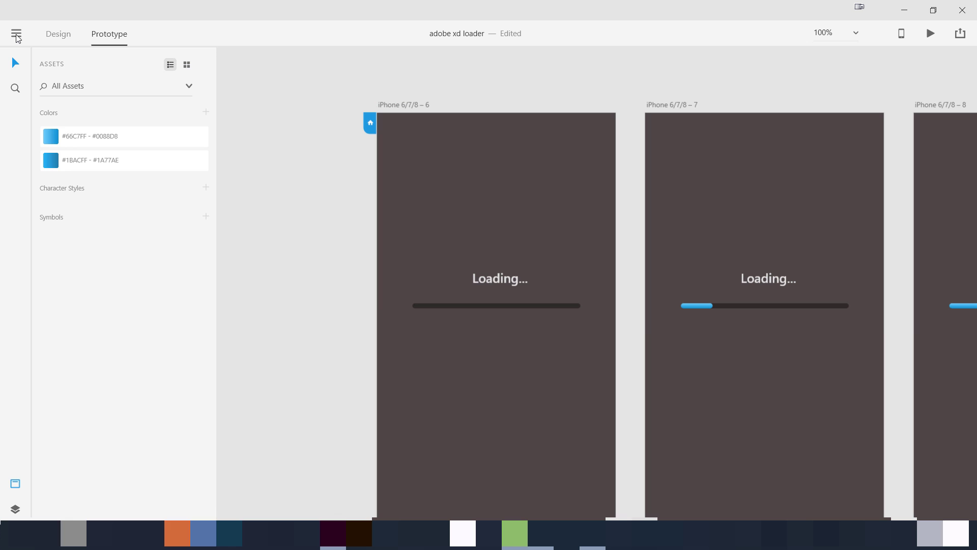
Create a new document in a maximized window with its blank iPhone 6/7/8 artboard fitted to the view.
left_click(16, 34)
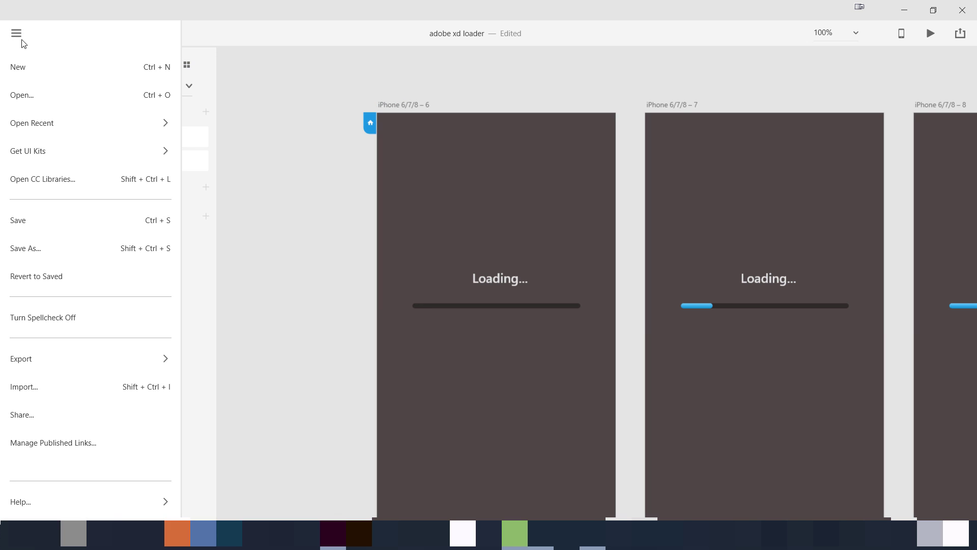
left_click(19, 67)
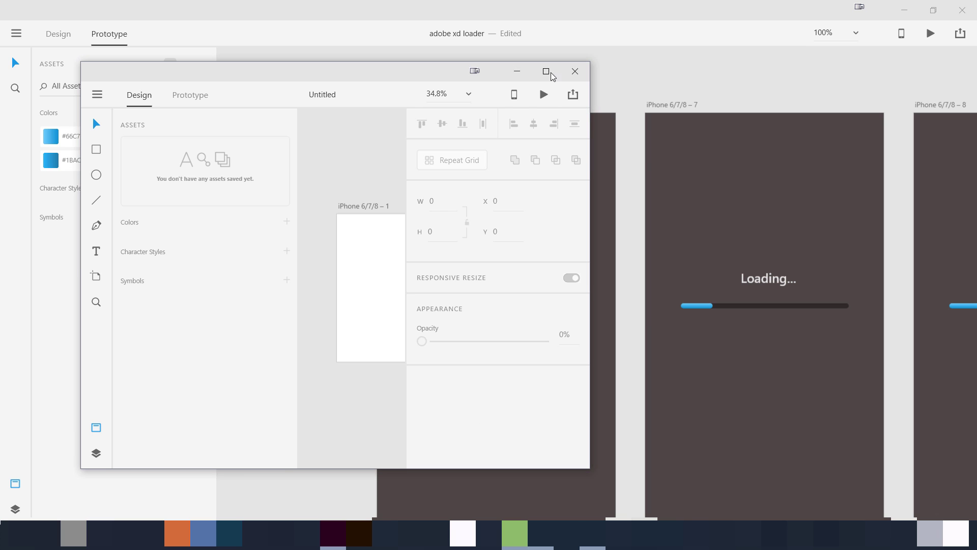
left_click(546, 71)
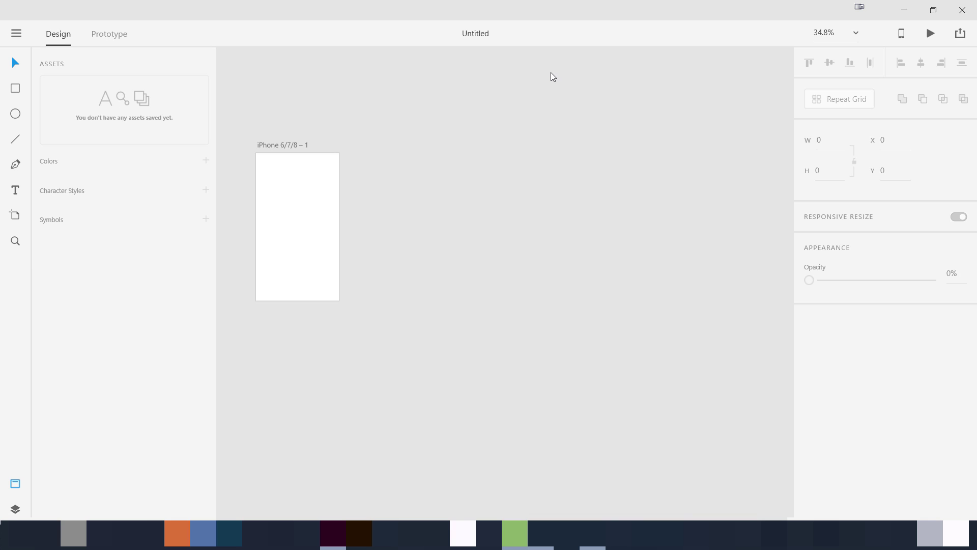
key("ctrl+0")
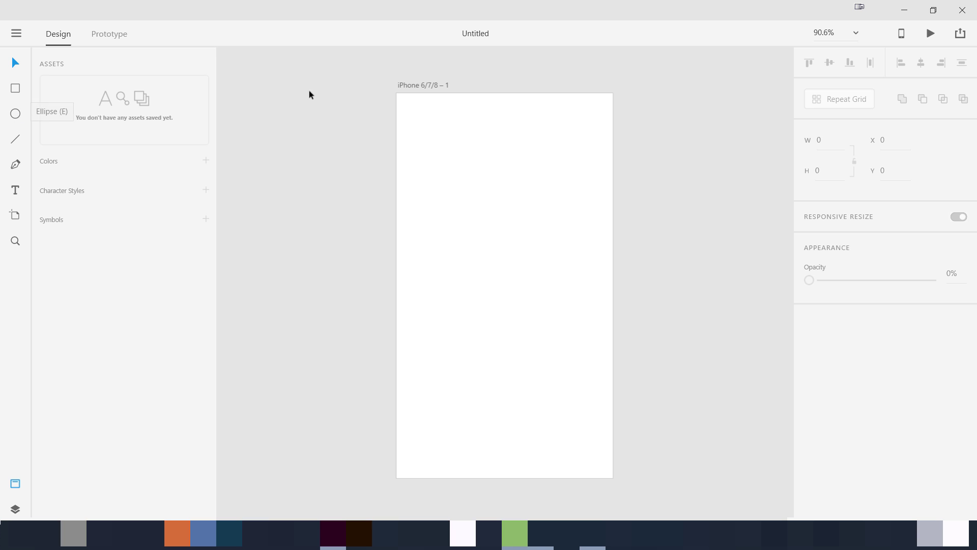
Draw a small circle in the artboard's left-centre area and set its size to 24 × 24 with locked proportions.
left_click(411, 83)
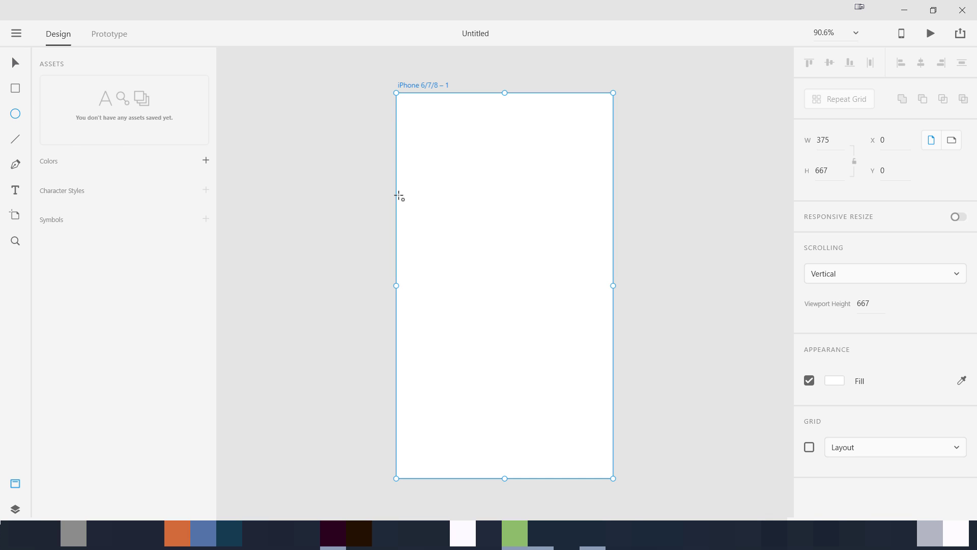
left_click_drag(455, 251, 470, 271)
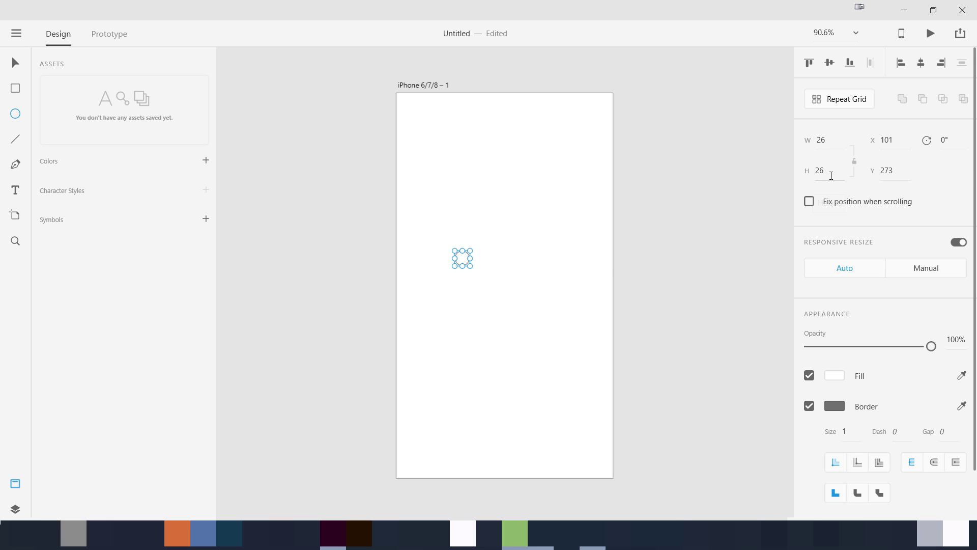
left_click(855, 161)
type("24")
key("Return")
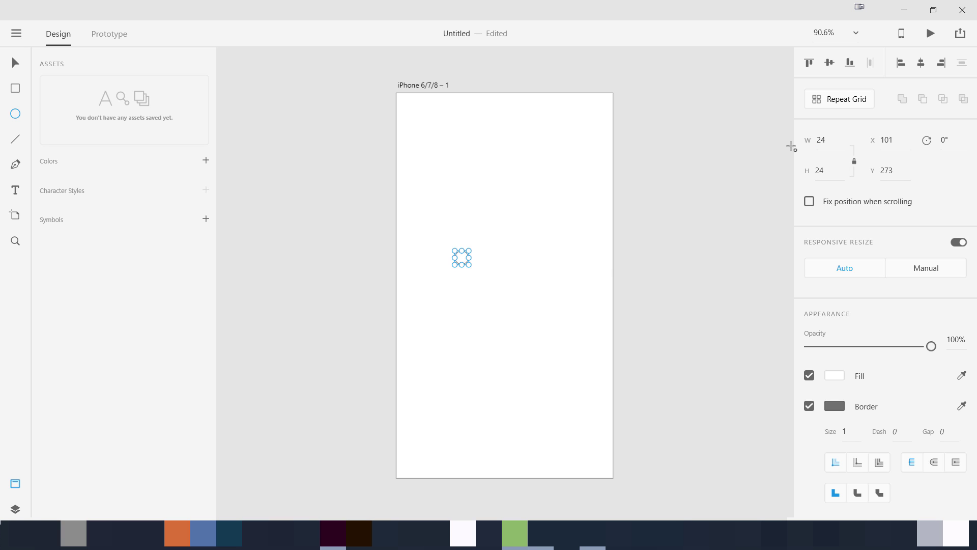
Remove the circle's border, fill it with light blue #61B0F3 and save that colour as a swatch.
left_click(810, 406)
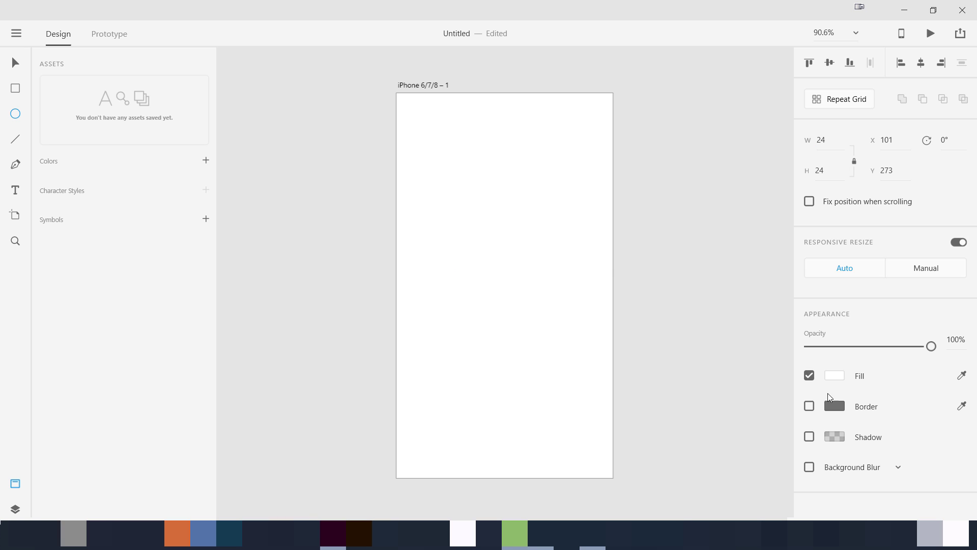
left_click(834, 376)
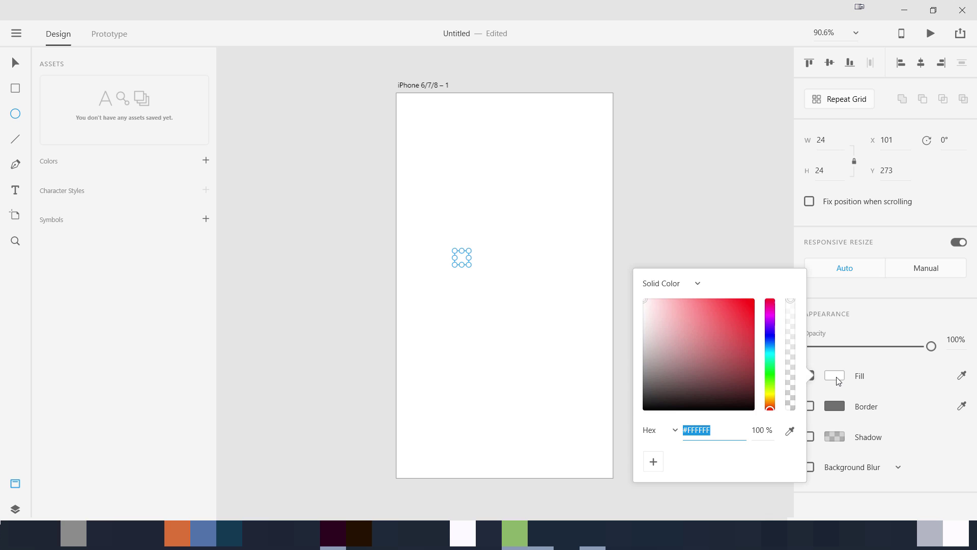
left_click(770, 340)
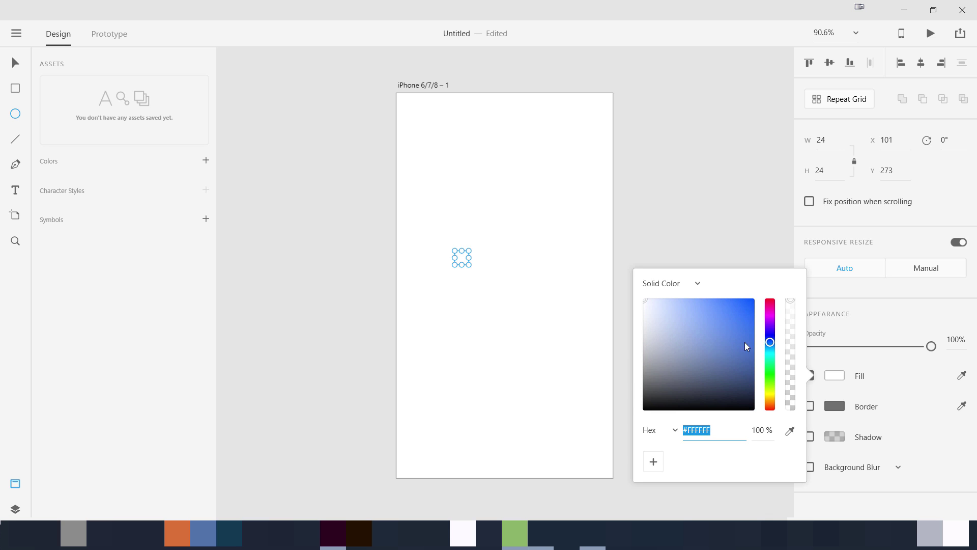
left_click_drag(769, 345, 770, 345)
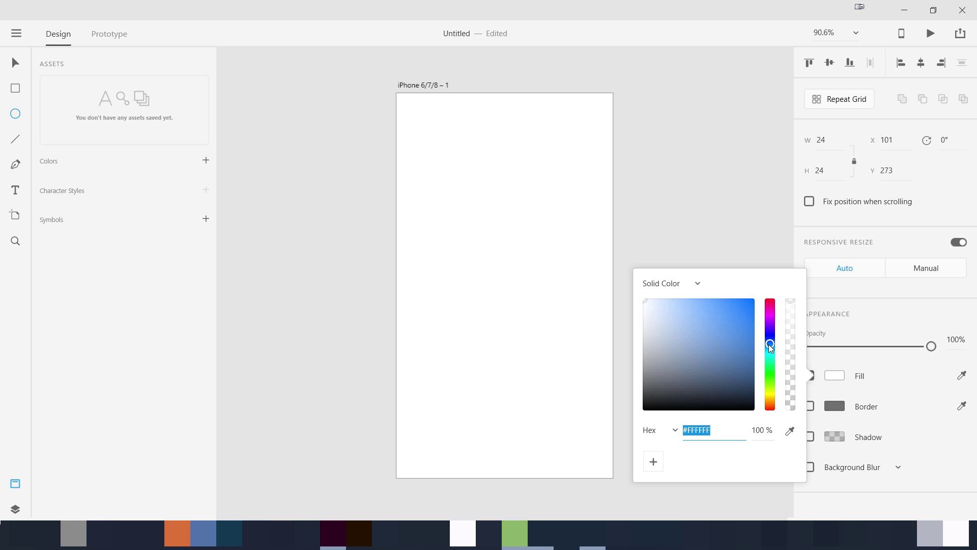
left_click_drag(700, 315, 707, 294)
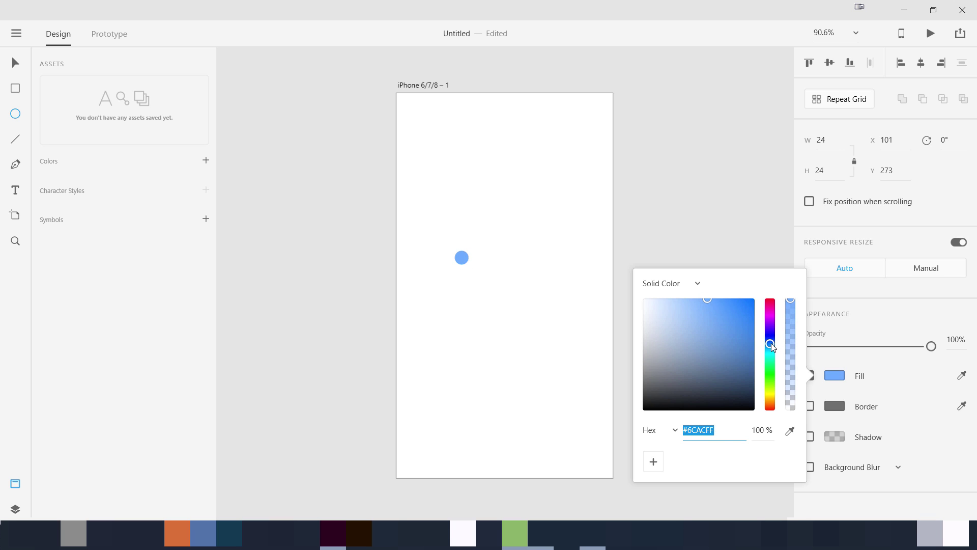
left_click_drag(771, 344, 772, 346)
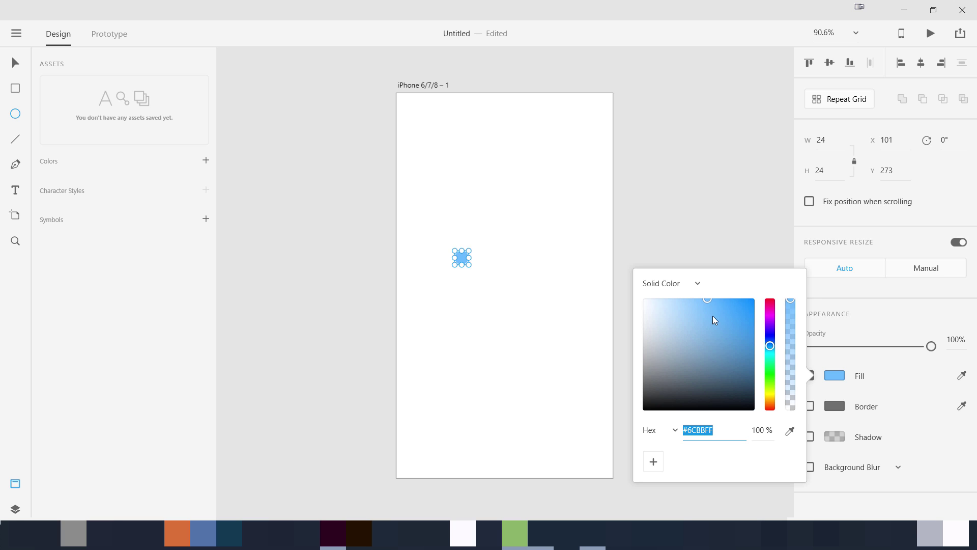
left_click_drag(713, 316, 710, 305)
left_click(659, 462)
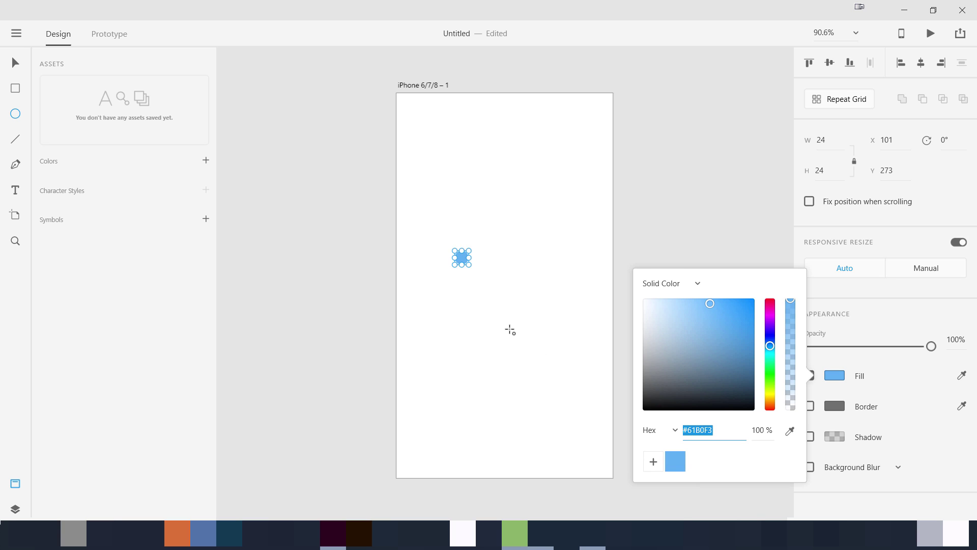
type("v")
key("Escape")
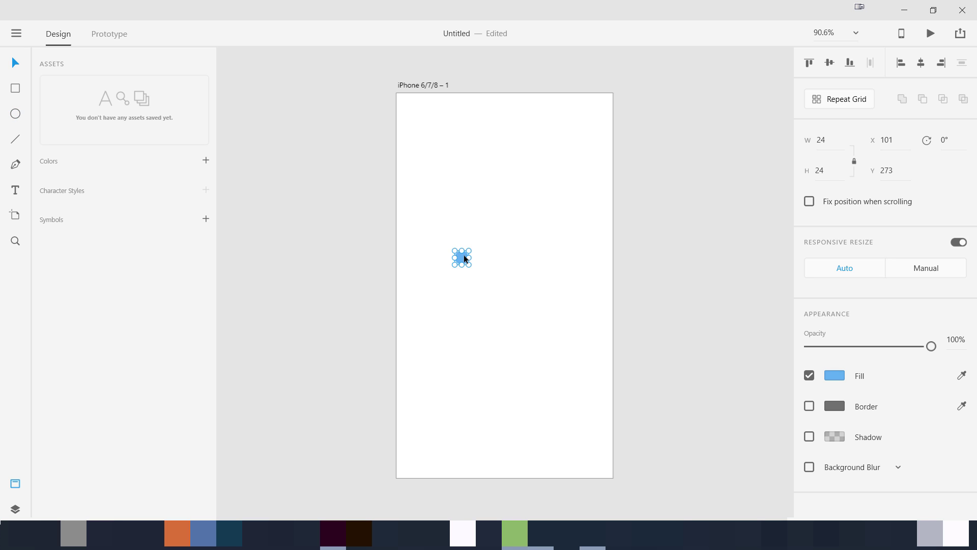
Duplicate the circle sideways into an evenly spaced row of four, 120 wide overall, and group the circles.
left_click_drag(465, 258, 516, 257, "alt")
left_click_drag(446, 230, 539, 294)
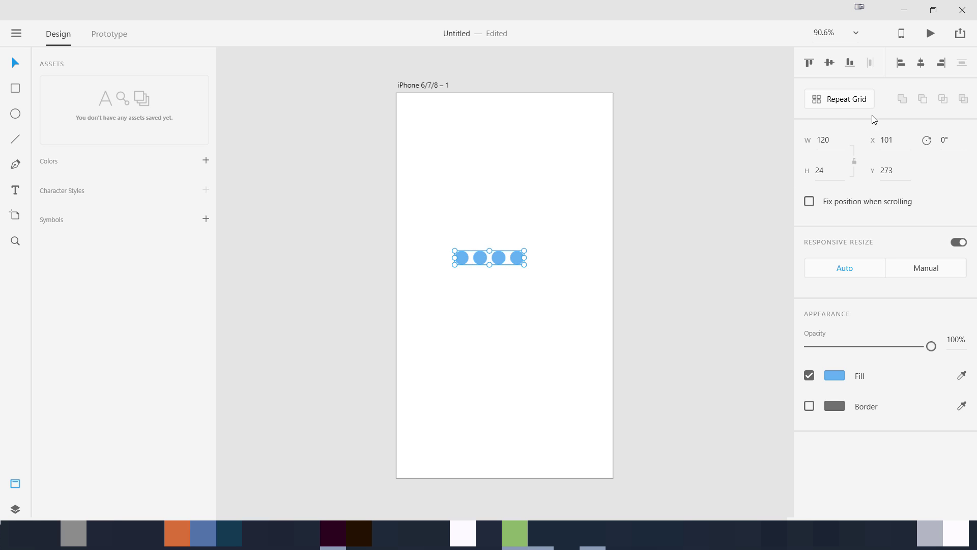
Centre the group of four circles horizontally and vertically on the artboard.
left_click(916, 67)
left_click(495, 316)
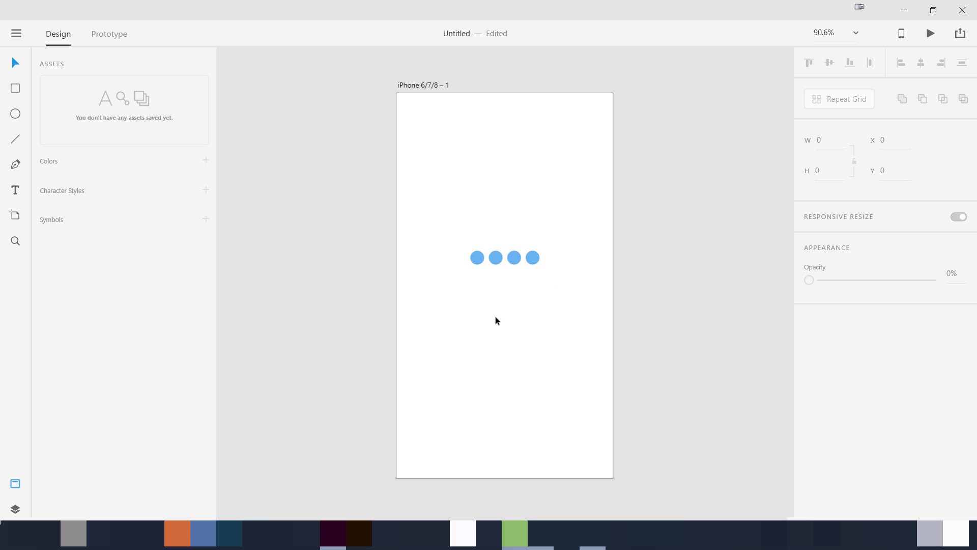
left_click_drag(455, 233, 555, 282)
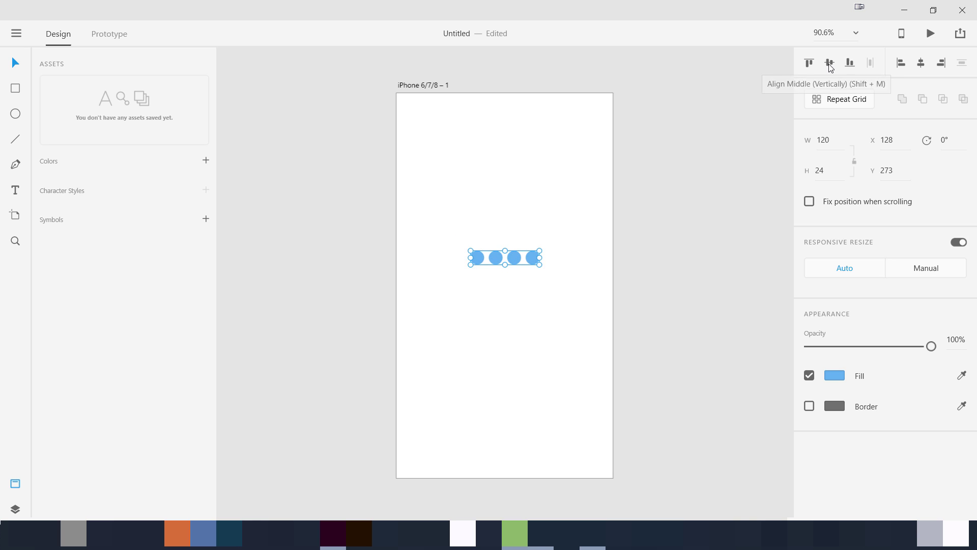
left_click(830, 62)
left_click(547, 310)
Move the group of circles up 20 px to Y 302.
left_click_drag(460, 291, 536, 300)
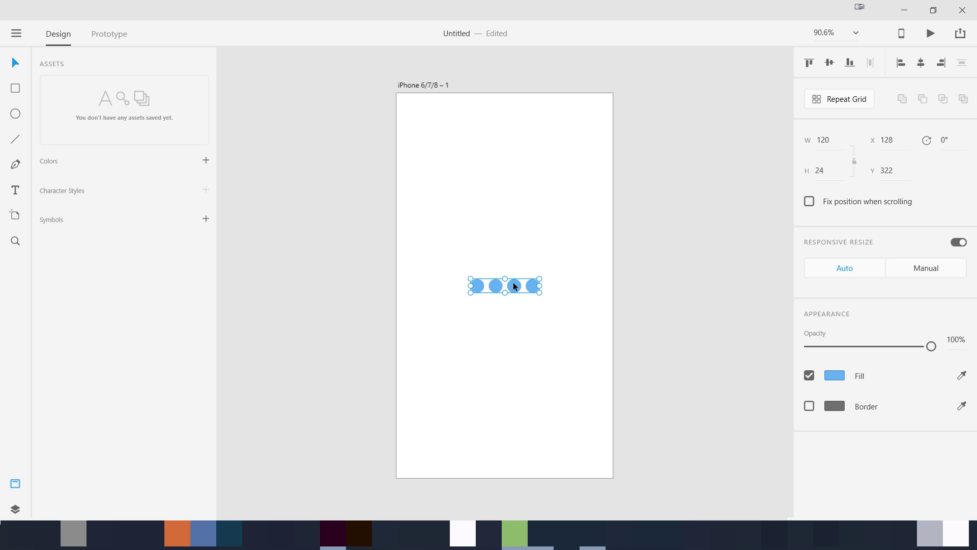
key("shift+Up")
key("shift+Up")
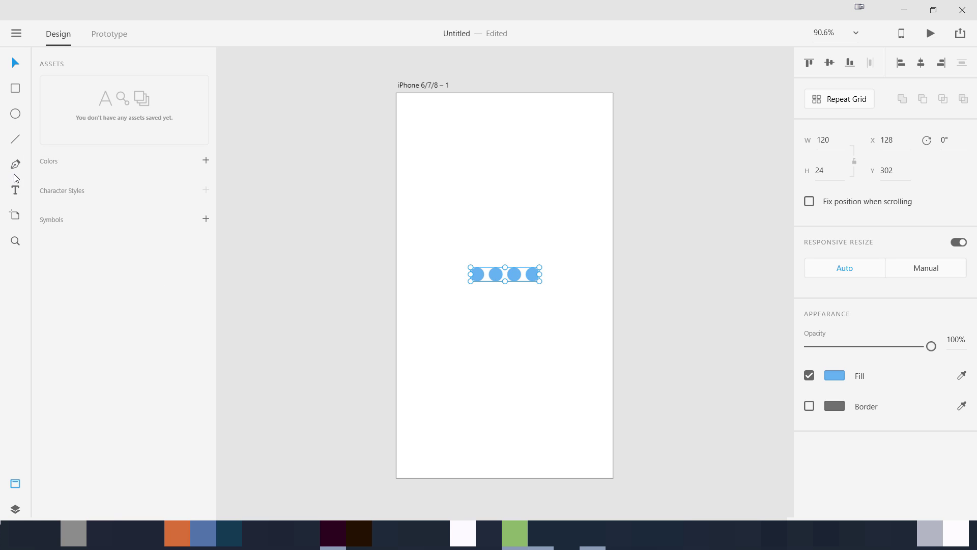
Add the text "Connecting" above the circles and centre it horizontally on the artboard.
left_click(16, 190)
left_click(480, 246)
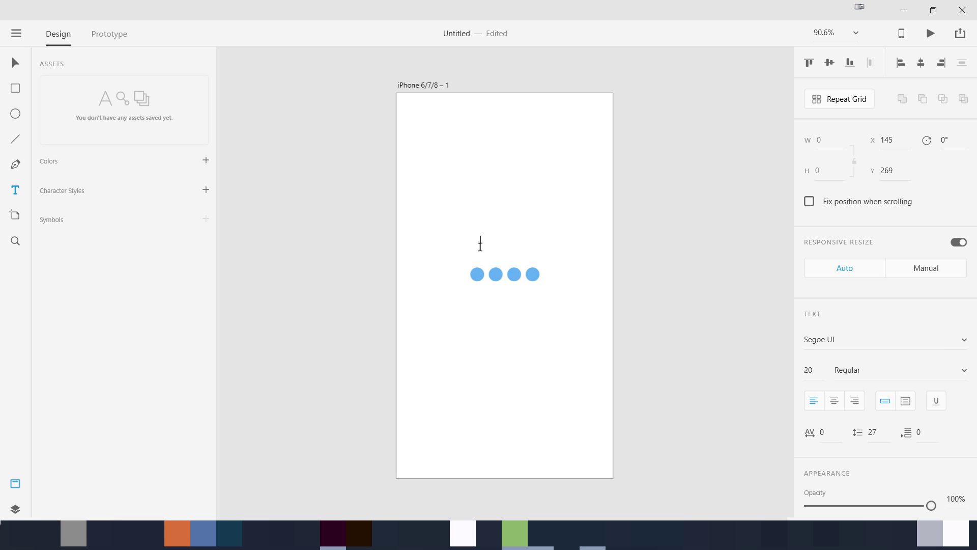
type("Connecting")
key("Escape")
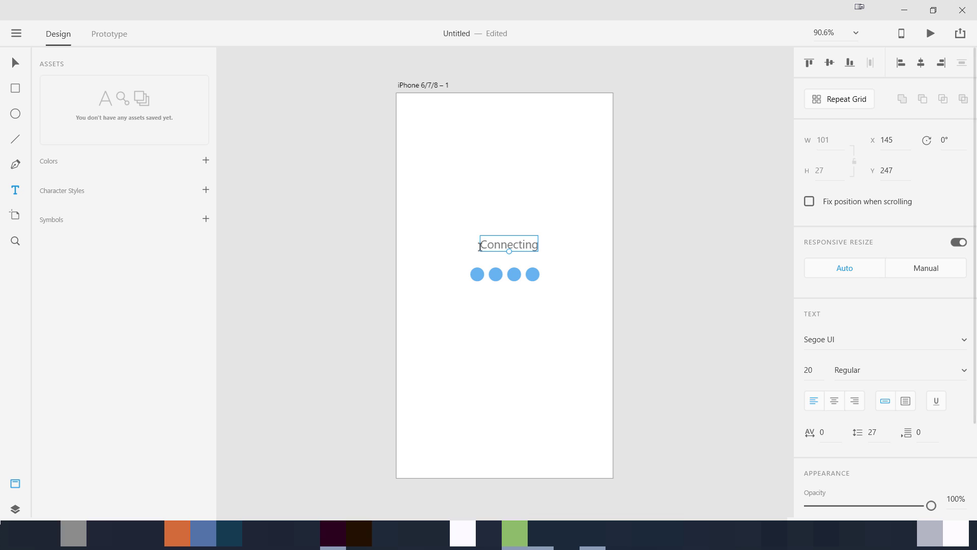
left_click(922, 63)
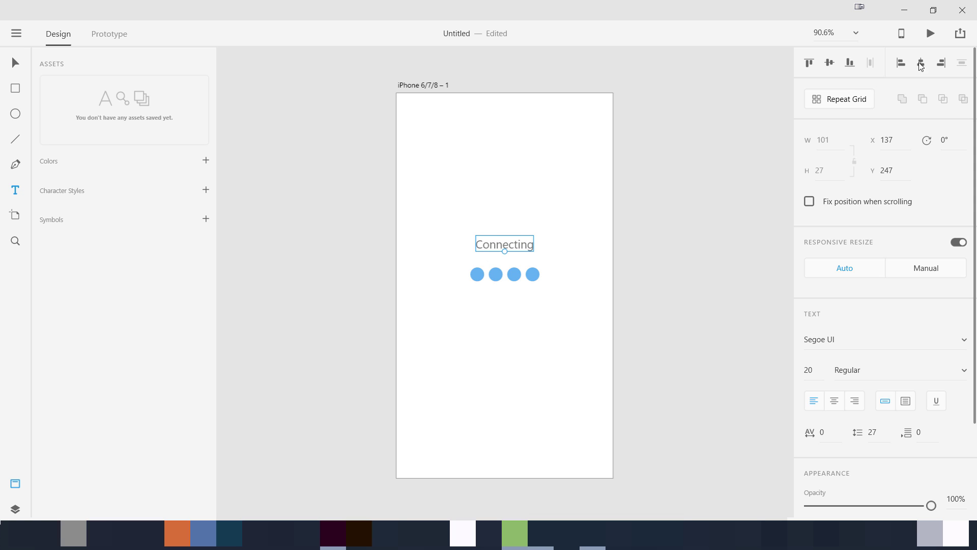
left_click(513, 338)
key("Escape")
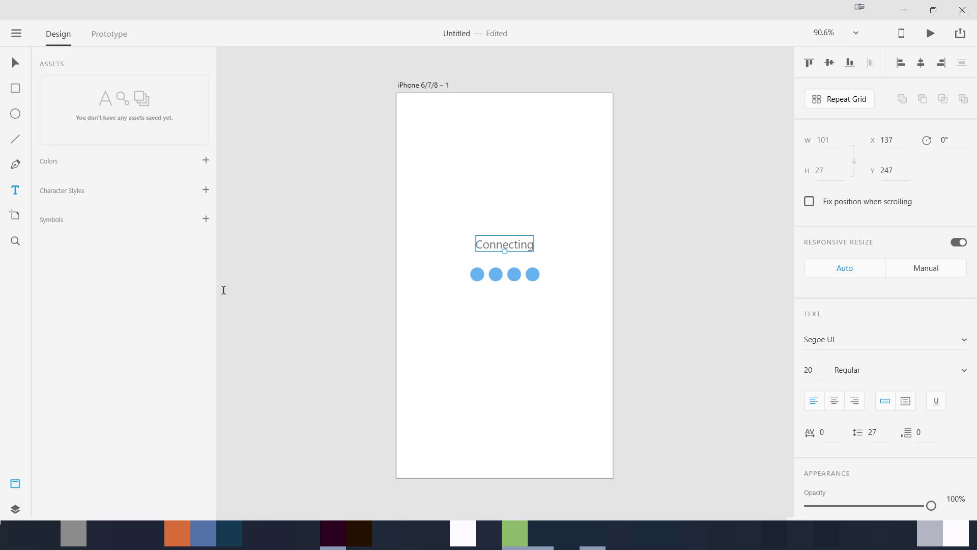
Show the artboard's layers and duplicate the group of four circles in place.
left_click(15, 509)
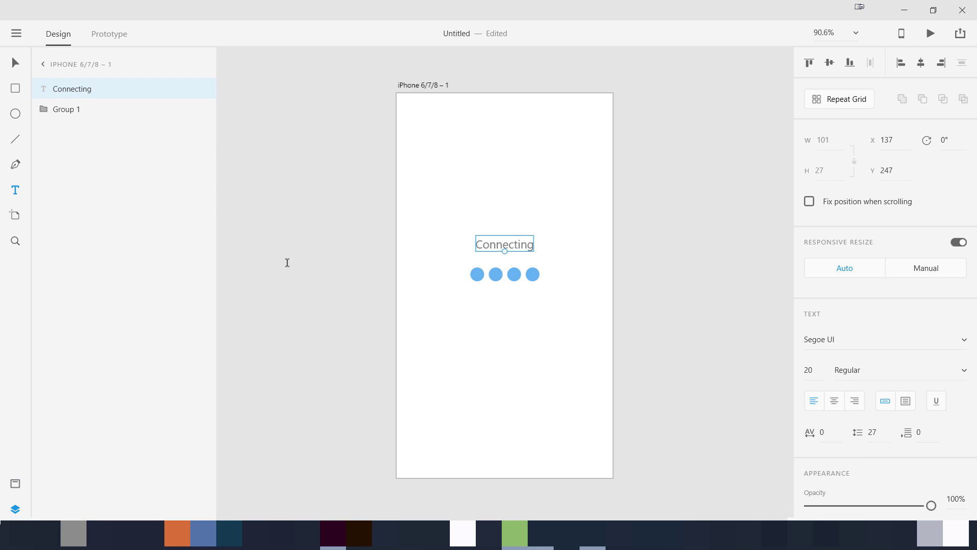
key("v")
left_click(517, 275)
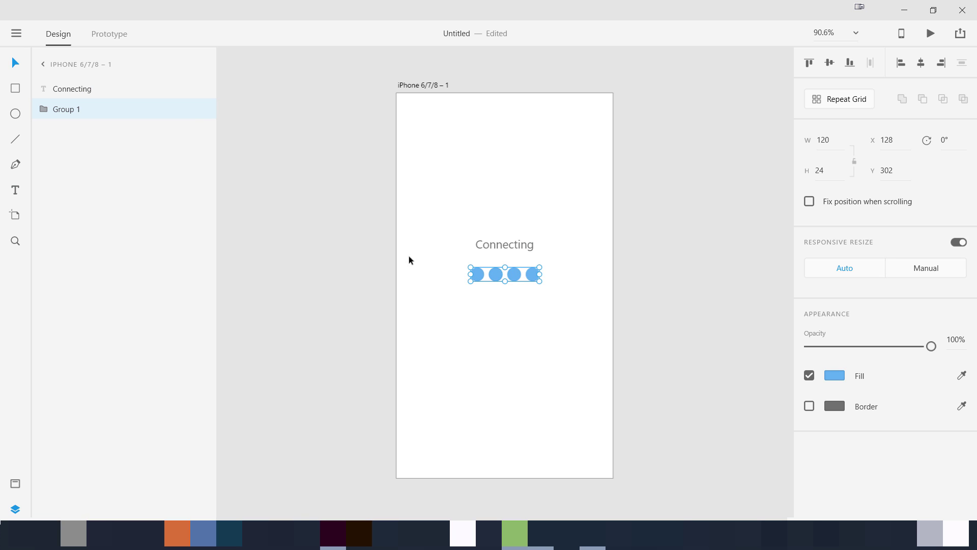
left_click(45, 110)
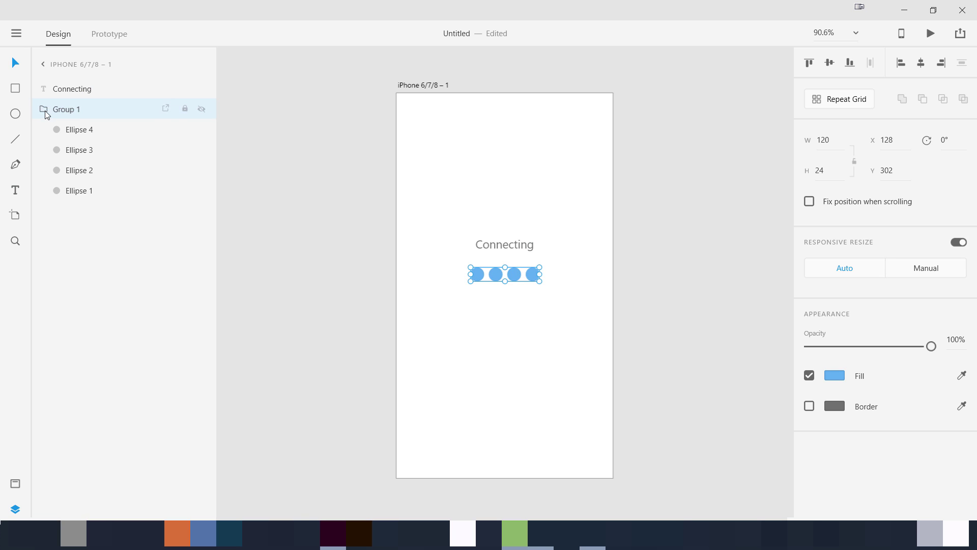
left_click(45, 111)
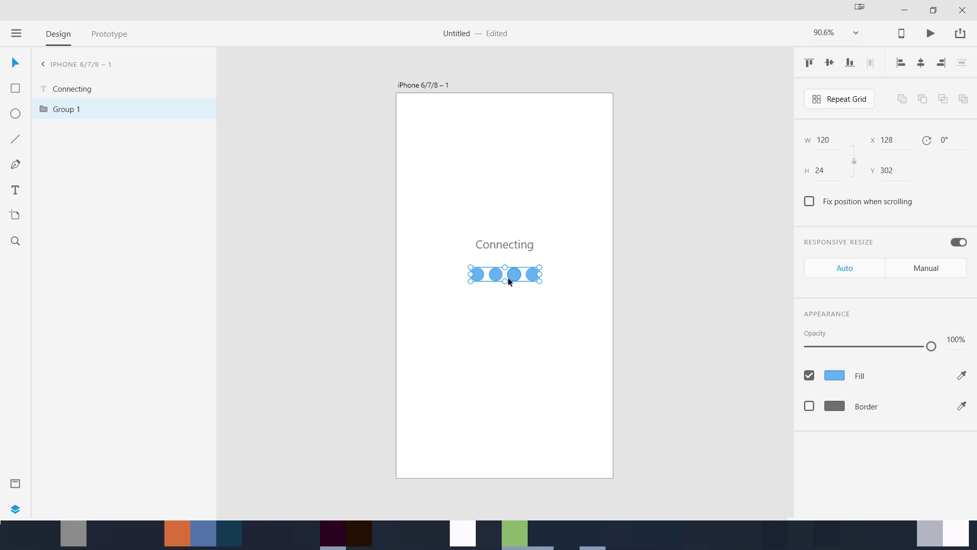
key("ctrl+d")
Recolour all four circles in the duplicated group to #0081F1 and save that colour as a swatch.
left_click(44, 109)
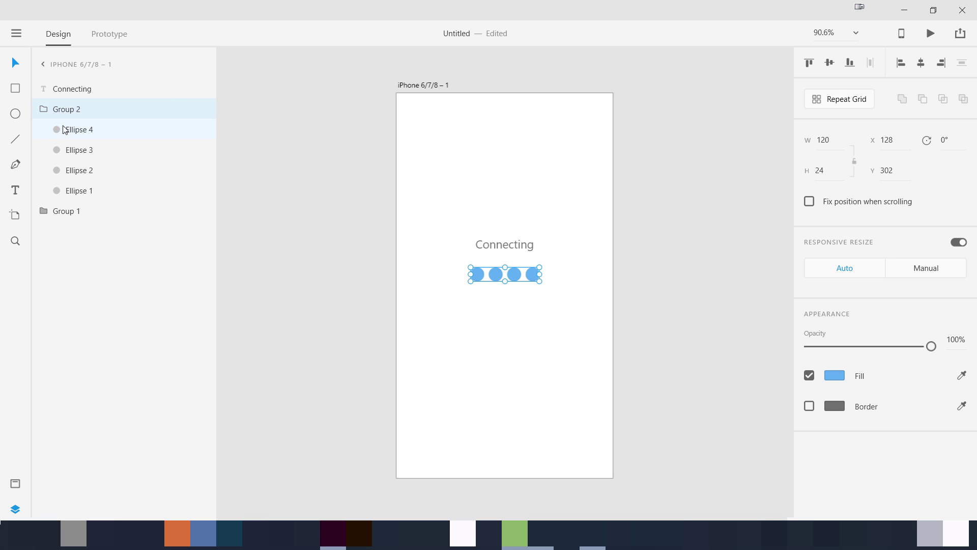
left_click(79, 190)
left_click(72, 132, "shift")
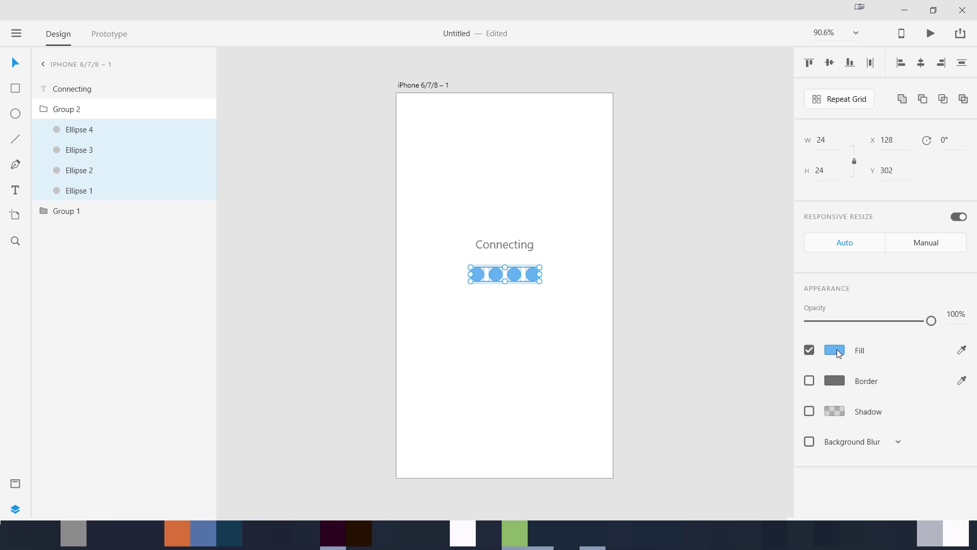
left_click(839, 353)
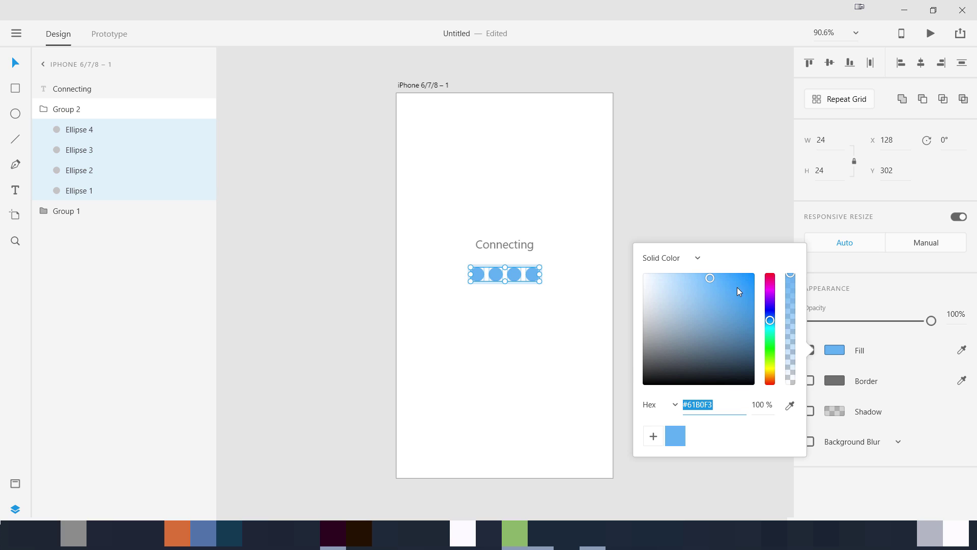
left_click_drag(738, 287, 761, 279)
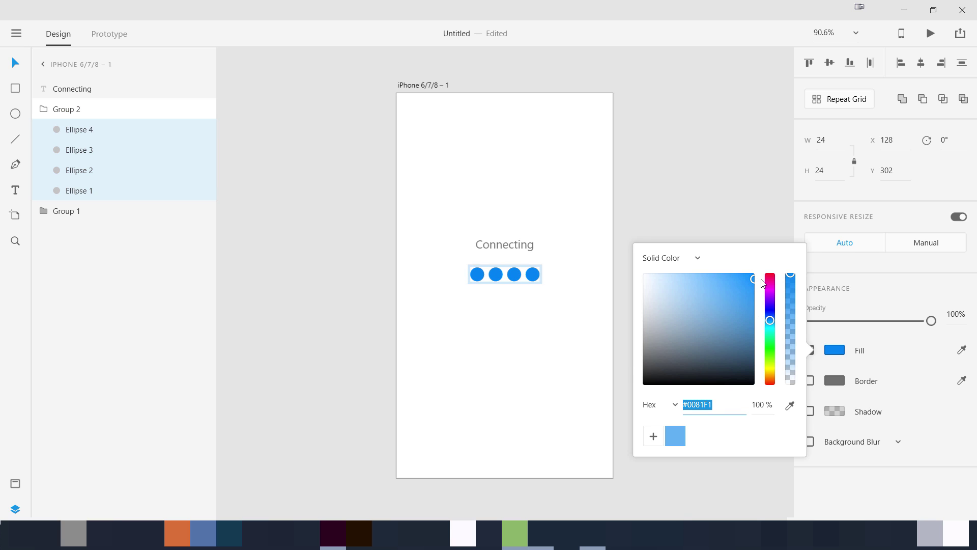
left_click(653, 436)
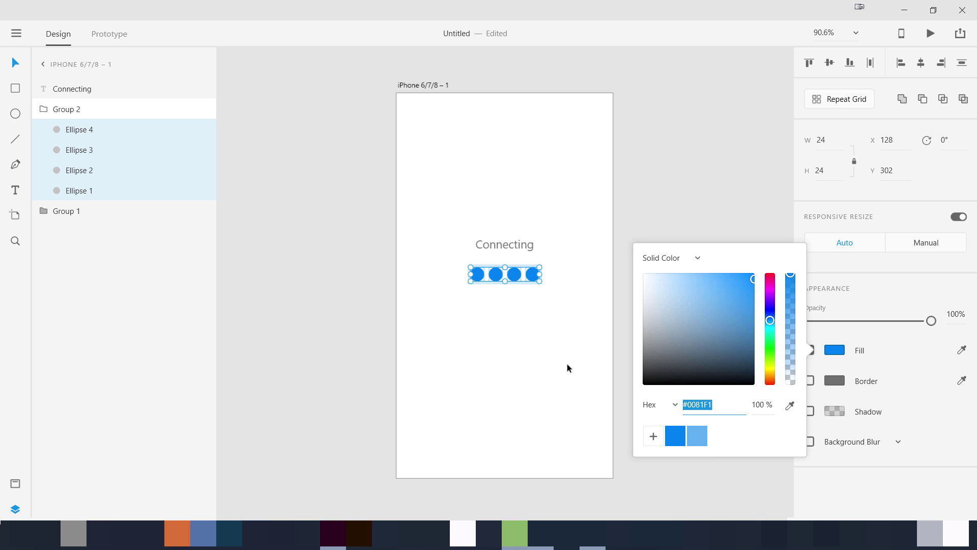
left_click(550, 344)
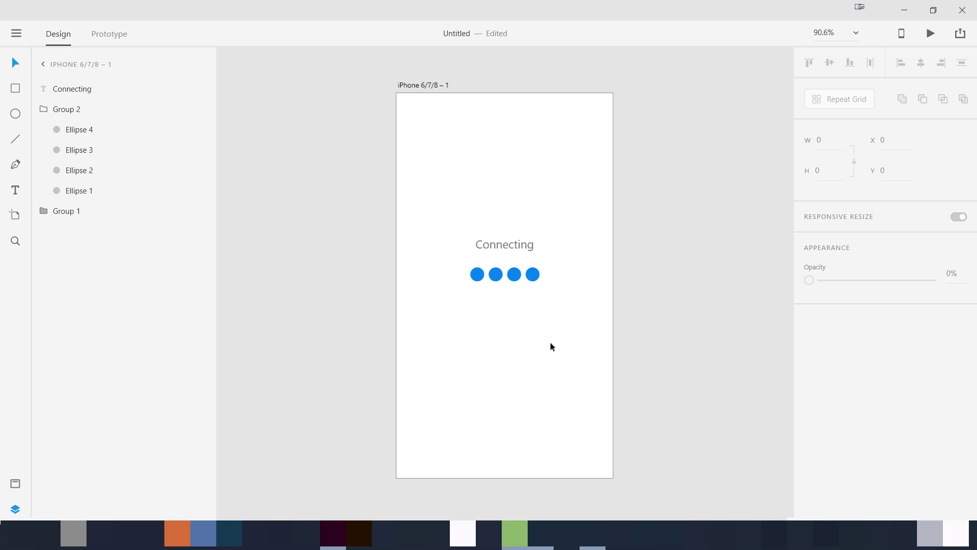
Collapse the duplicated darker blue circle group and hide it.
left_click(44, 109)
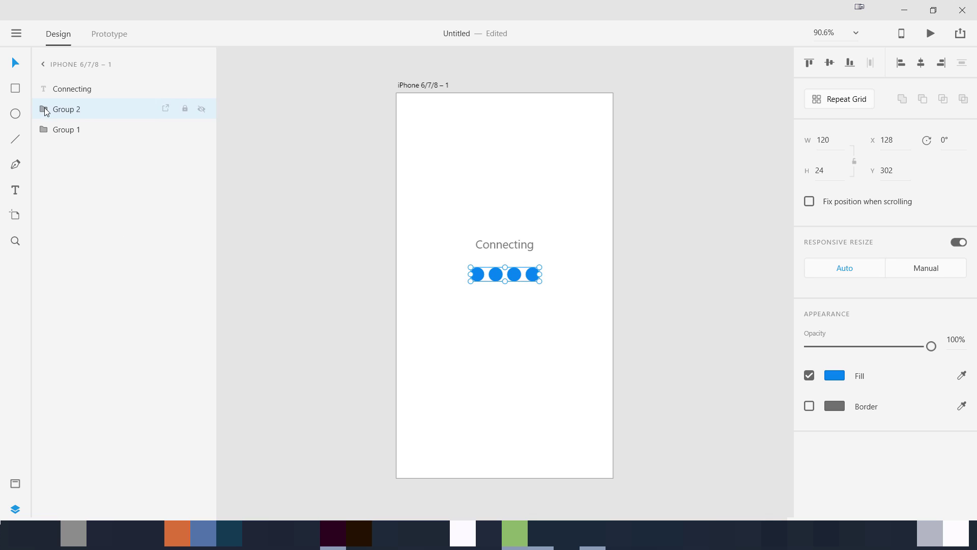
left_click(201, 111)
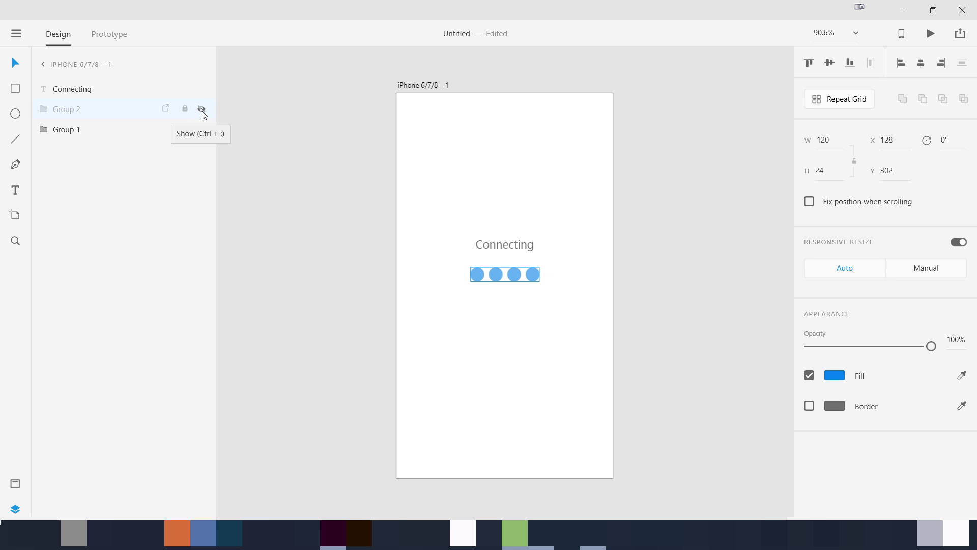
Duplicate the iPhone 6/7/8 artboard twice to the right, with the third artboard at X 802.
left_click(420, 86)
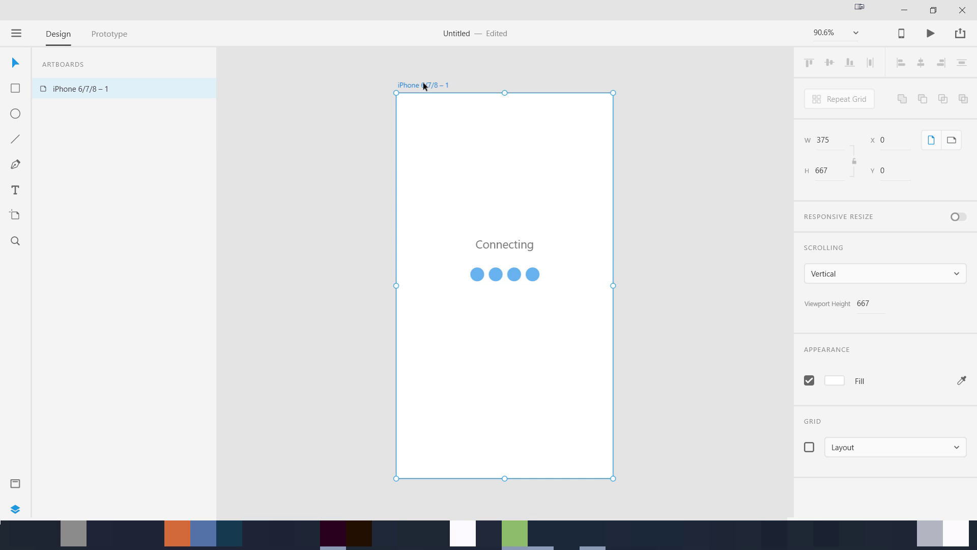
key("ctrl+minus")
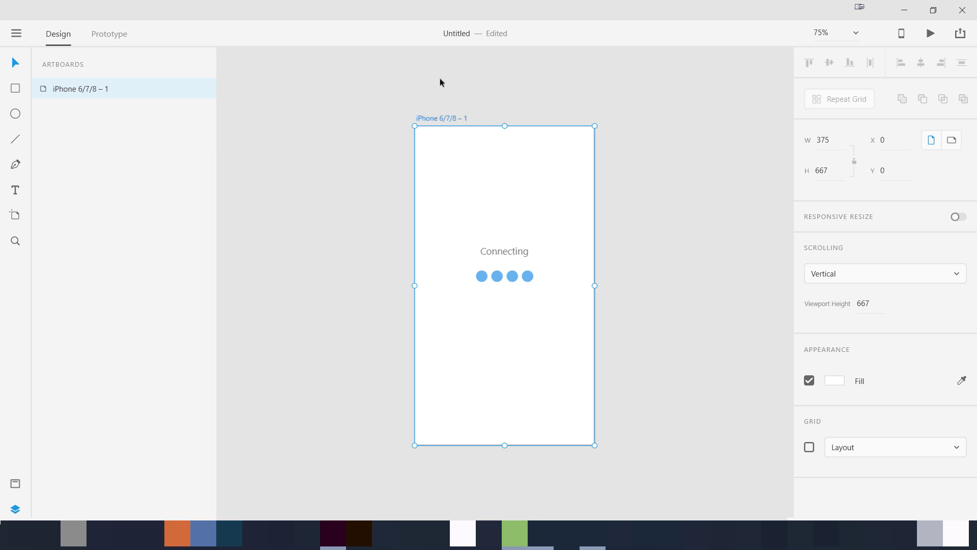
left_click_drag(461, 114, 314, 111)
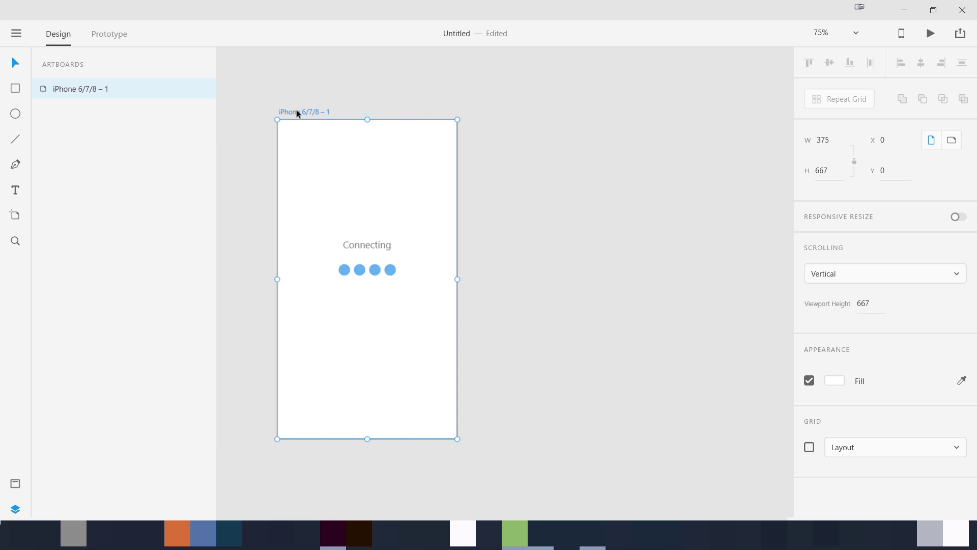
left_click(303, 92)
left_click(303, 112)
left_click_drag(302, 110, 600, 105)
left_click_drag(668, 116, 679, 116)
Duplicate the artboard twice more to the right, at X 1203 and X 1615, to complete a row of five.
left_click_drag(597, 286, 330, 282)
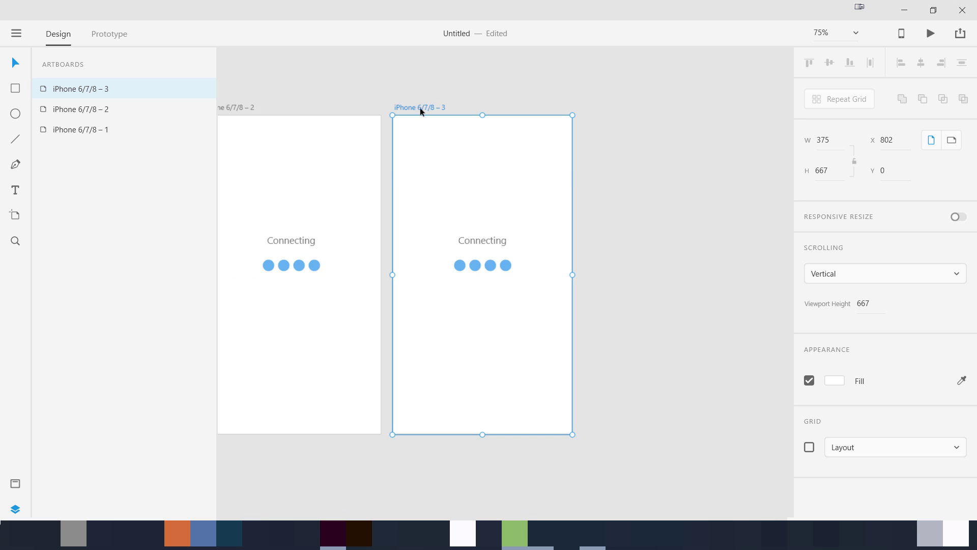
left_click_drag(423, 104, 616, 104)
left_click_drag(554, 229, 356, 238)
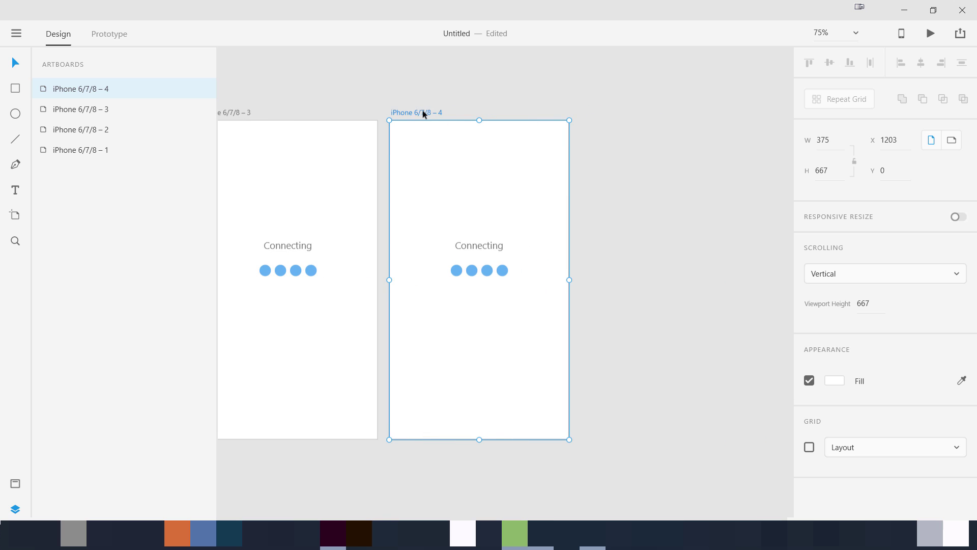
left_click_drag(423, 110, 615, 113)
left_click_drag(352, 226, 277, 244)
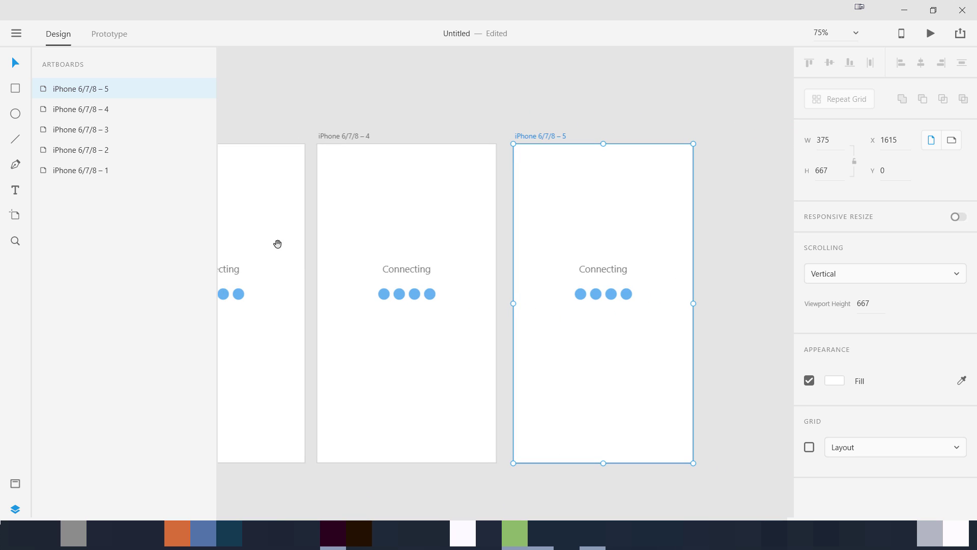
key("ctrl+minus")
key("ctrl+minus")
key("ctrl+minus")
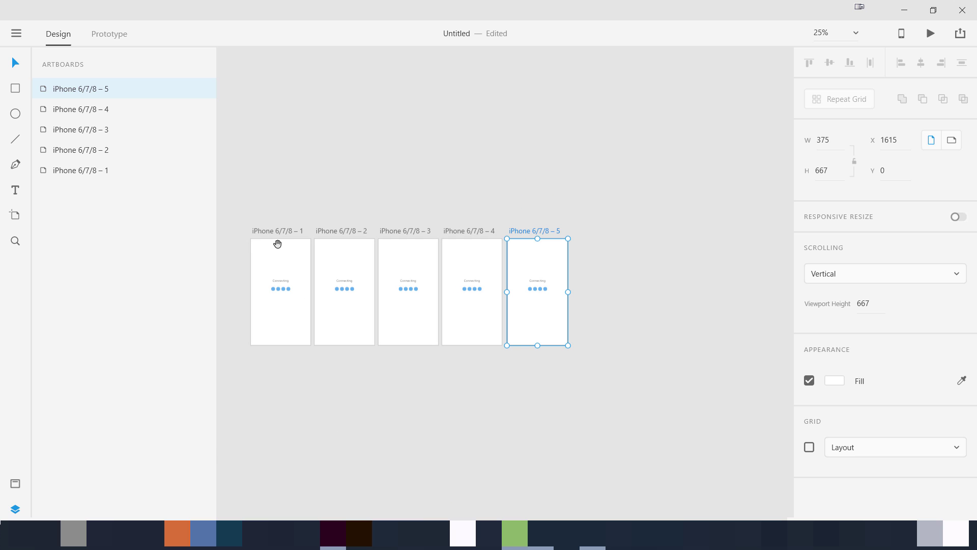
key("ctrl+1")
key("ctrl+0")
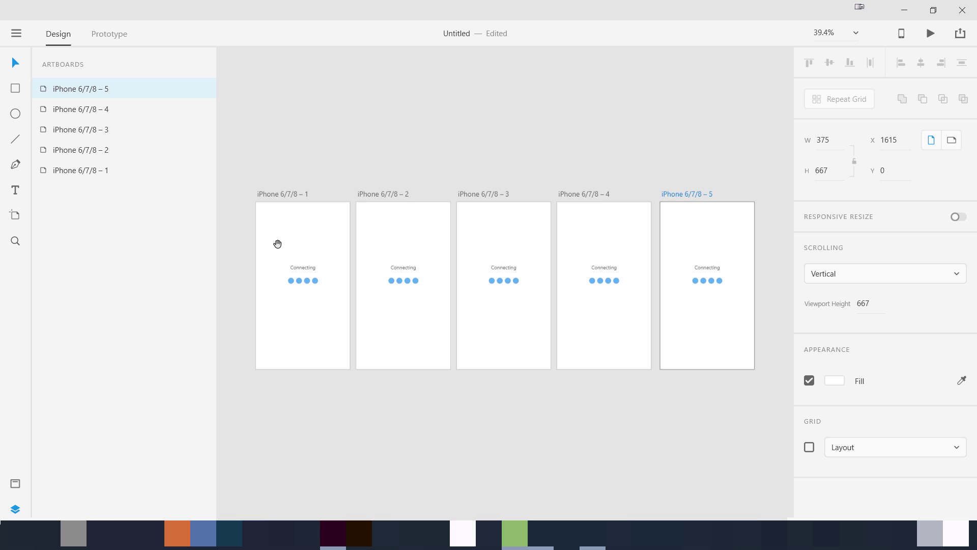
left_click(491, 418)
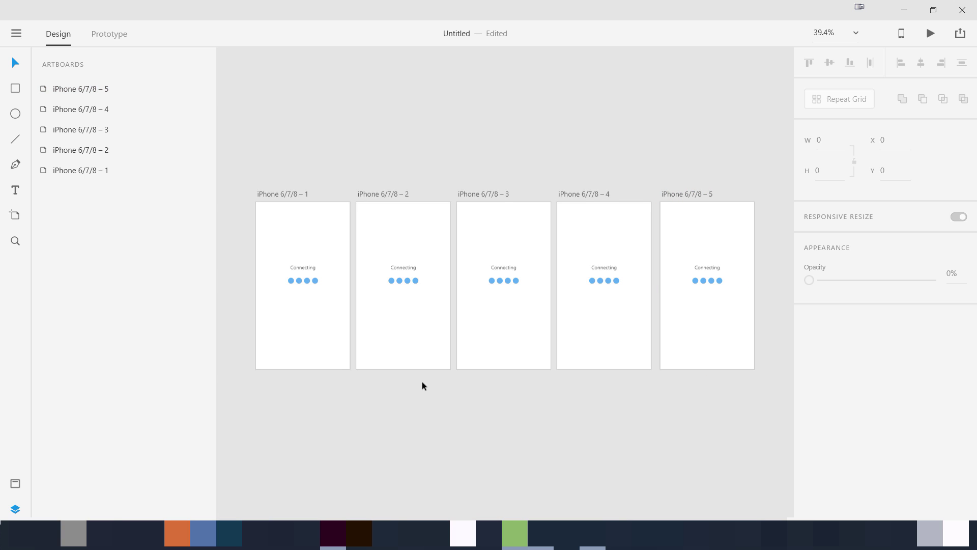
On the second artboard, show the darker blue circle group and hide its Ellipse 4, Ellipse 3 and Ellipse 2.
left_click(394, 279)
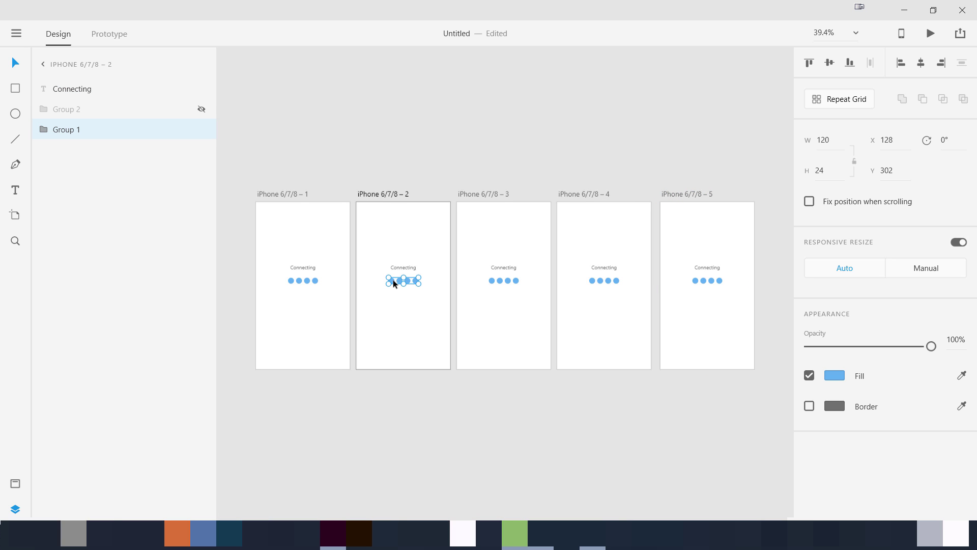
left_click(201, 109)
left_click(125, 113)
left_click(44, 109)
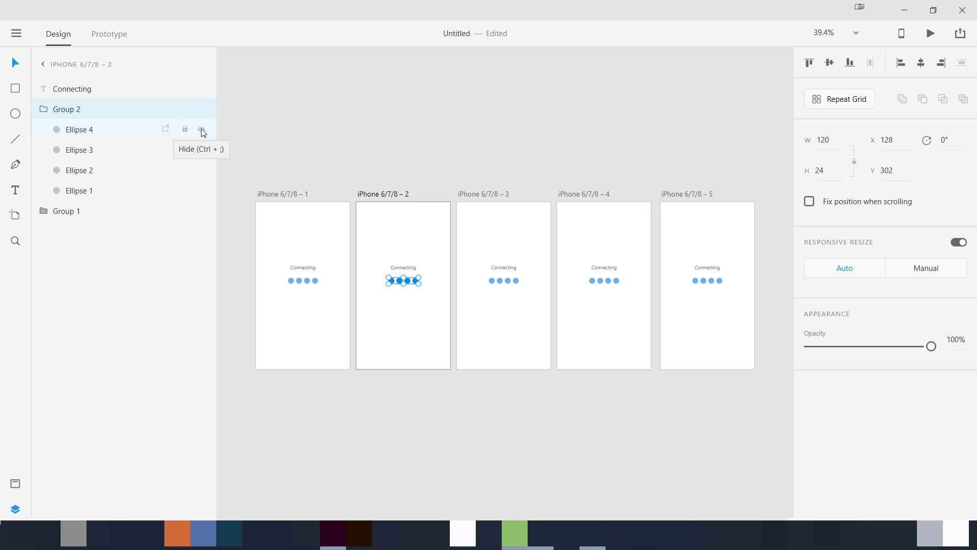
left_click(202, 130)
left_click(201, 149)
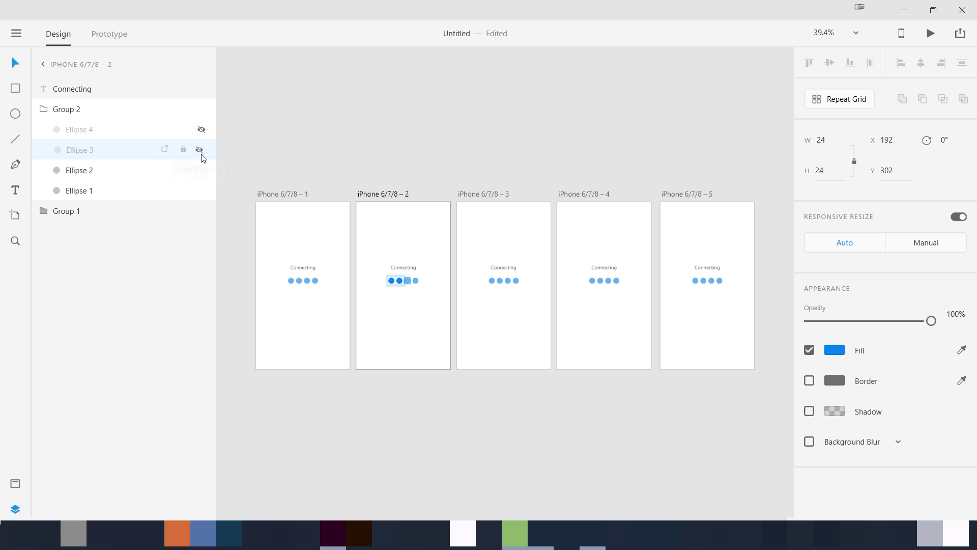
left_click(202, 170)
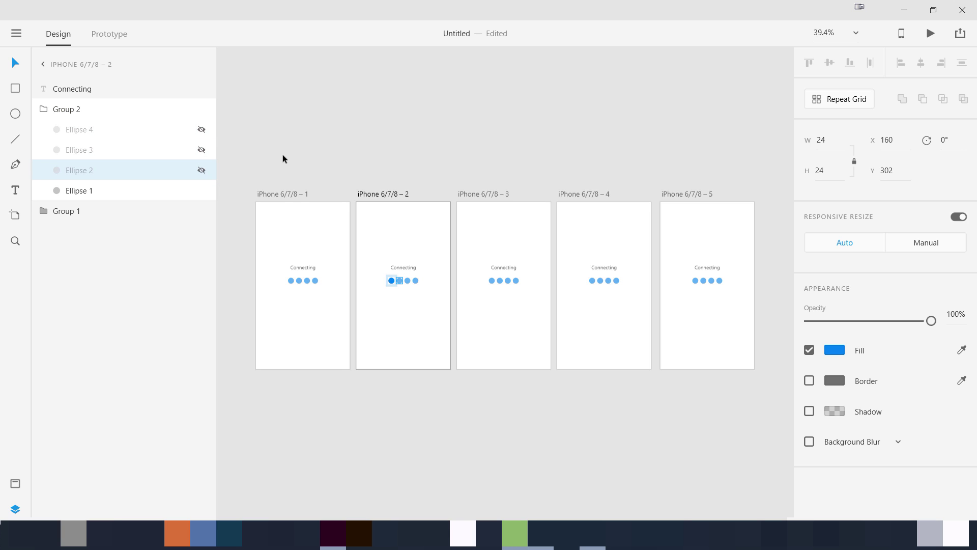
left_click(82, 190)
left_click(326, 429)
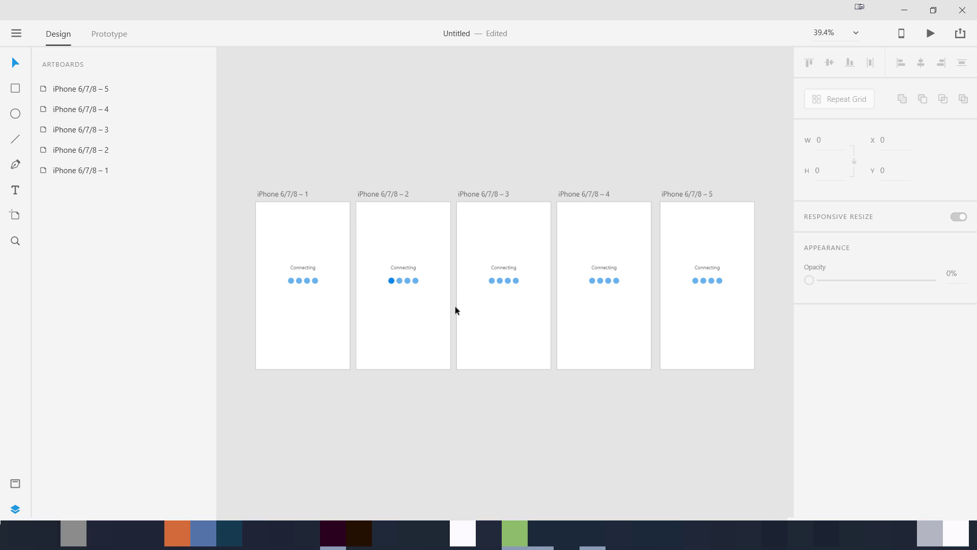
On the third artboard, show the darker blue circle group and hide its Ellipse 3 and Ellipse 4.
left_click(486, 194)
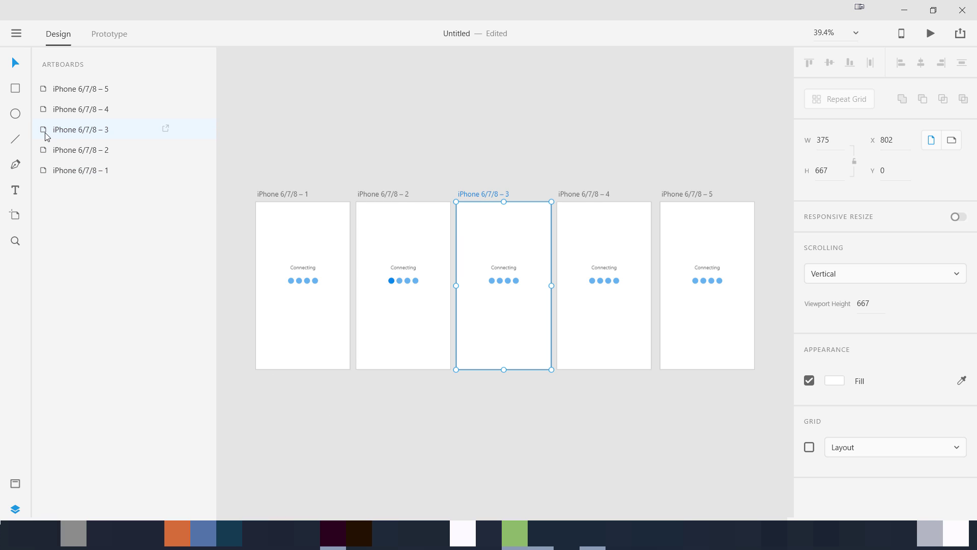
left_click(493, 281)
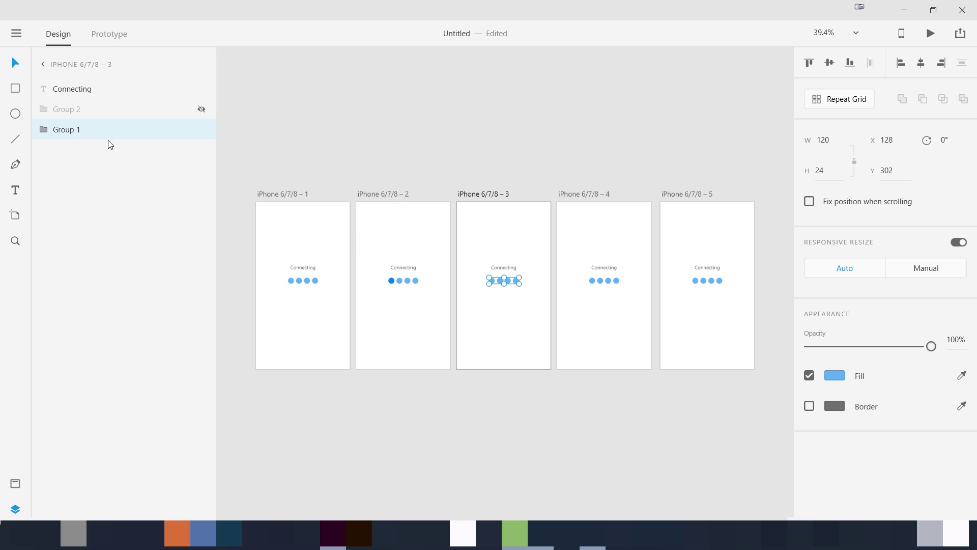
left_click(202, 109)
left_click(204, 110)
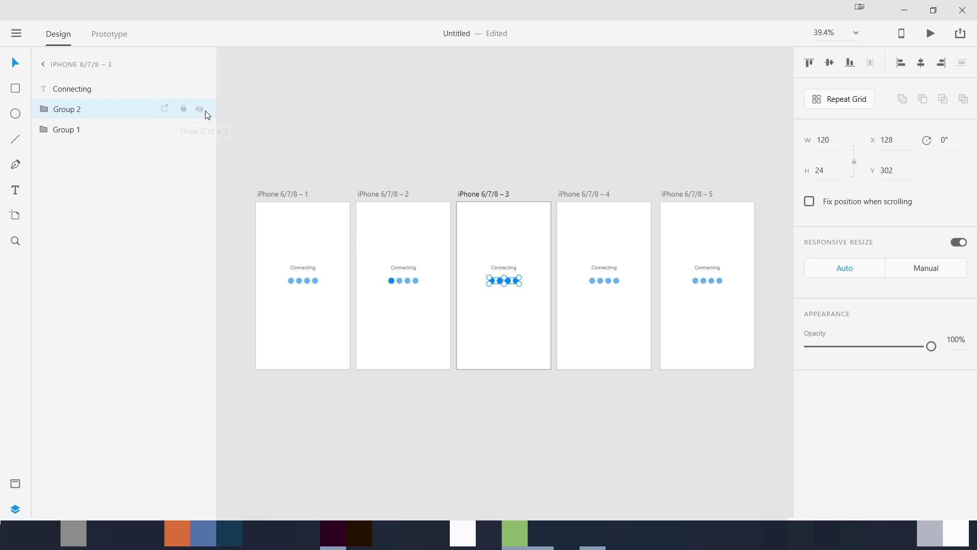
left_click(40, 109)
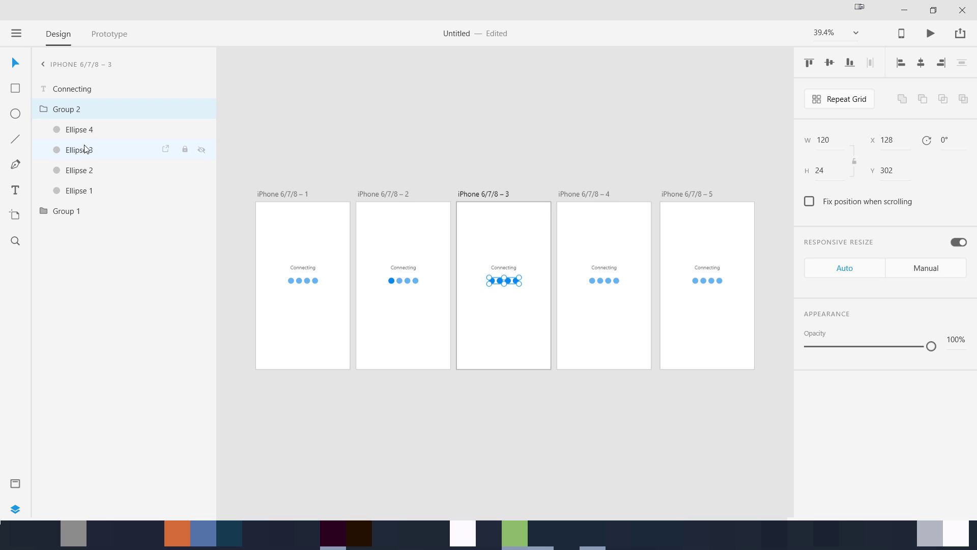
left_click(200, 150)
left_click(201, 129)
left_click(381, 141)
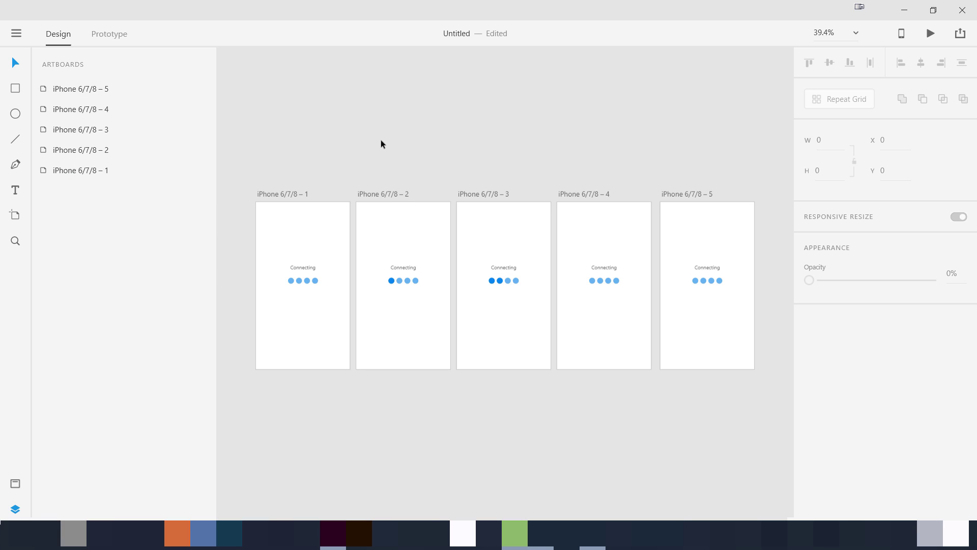
On the fourth artboard, show the darker blue circle group and hide only its Ellipse 4.
left_click(593, 195)
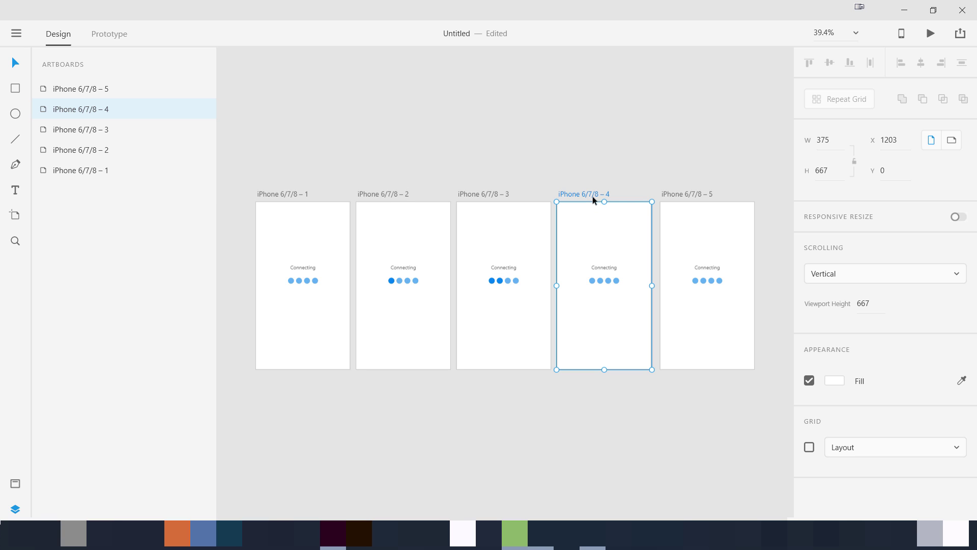
left_click(597, 281)
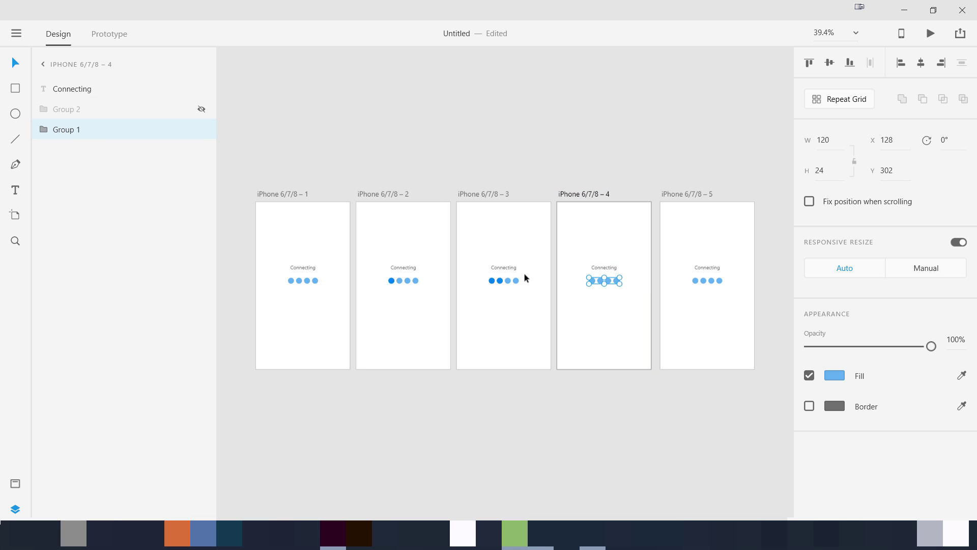
left_click(202, 110)
left_click(43, 109)
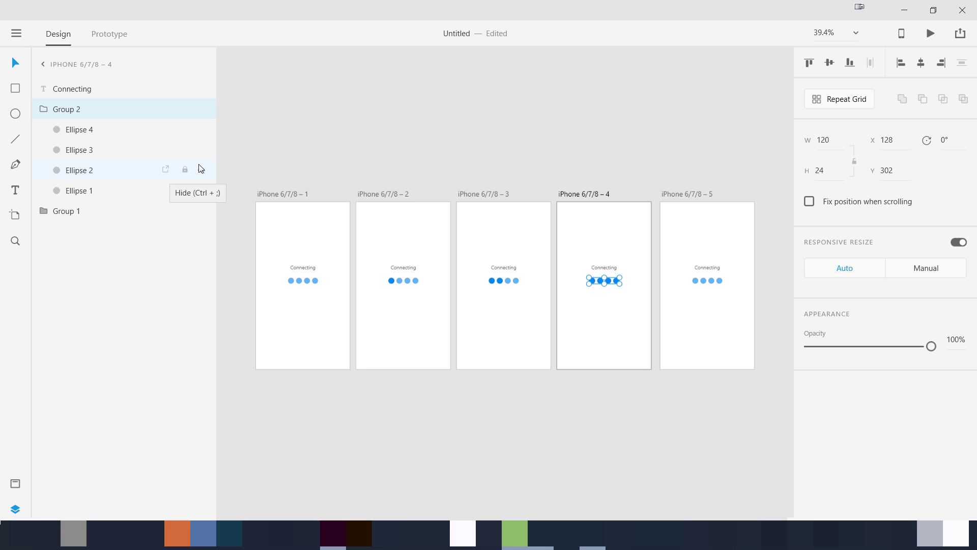
left_click(200, 148)
left_click(200, 169)
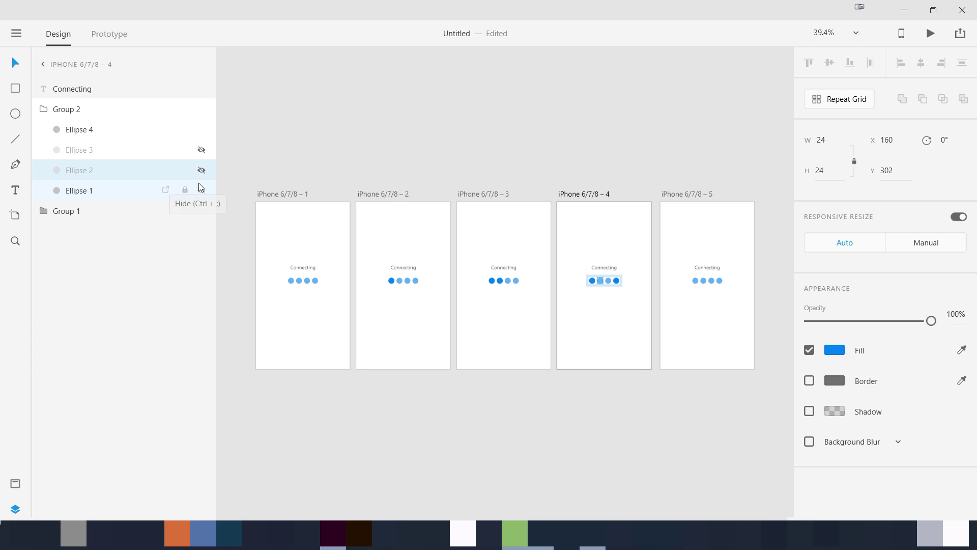
left_click(201, 170)
left_click(201, 150)
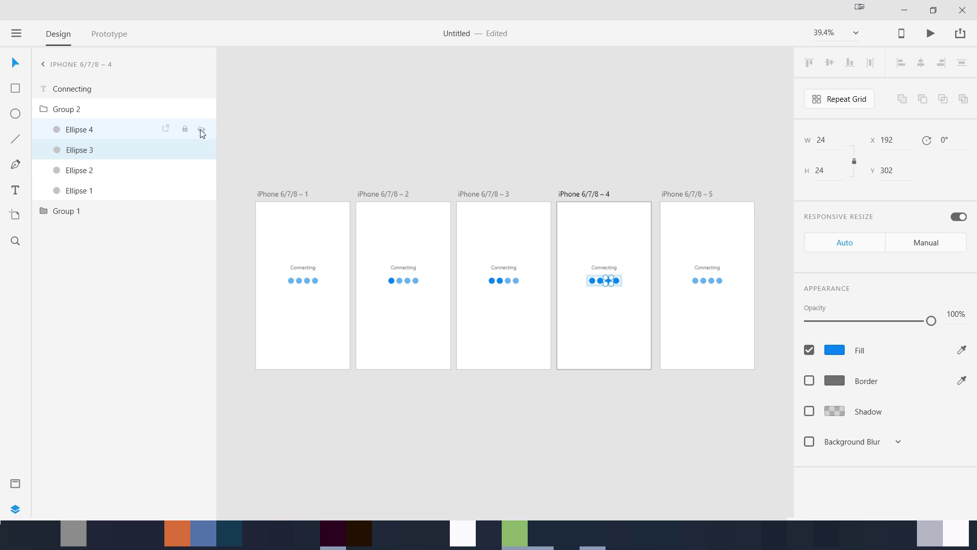
left_click(200, 129)
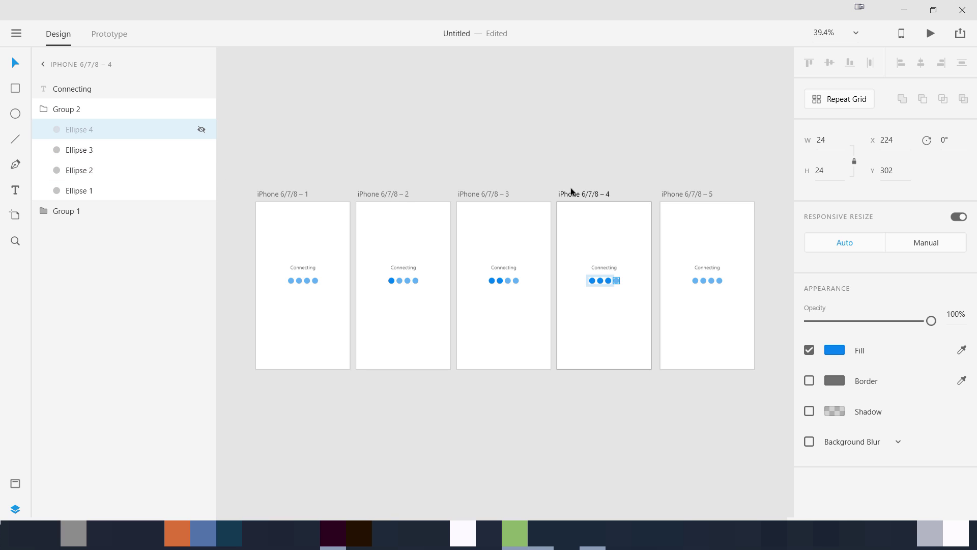
left_click(704, 174)
On the fifth artboard, show the darker blue circle group with all four of its ellipses.
left_click(697, 195)
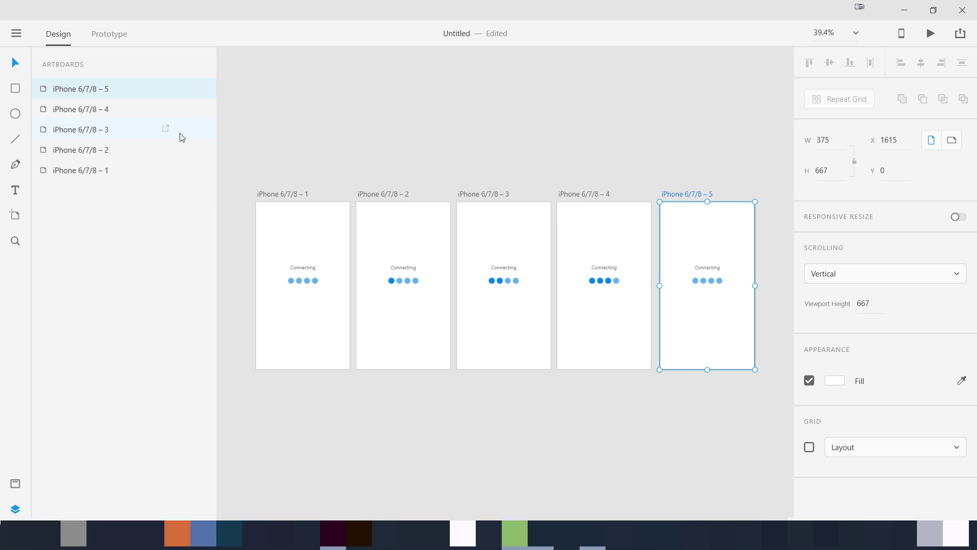
double_click(47, 91)
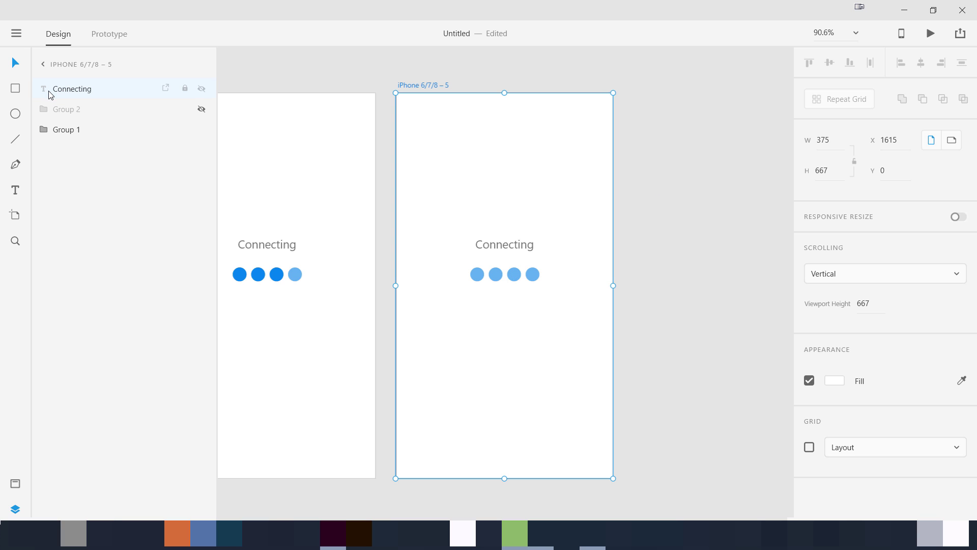
left_click(201, 109)
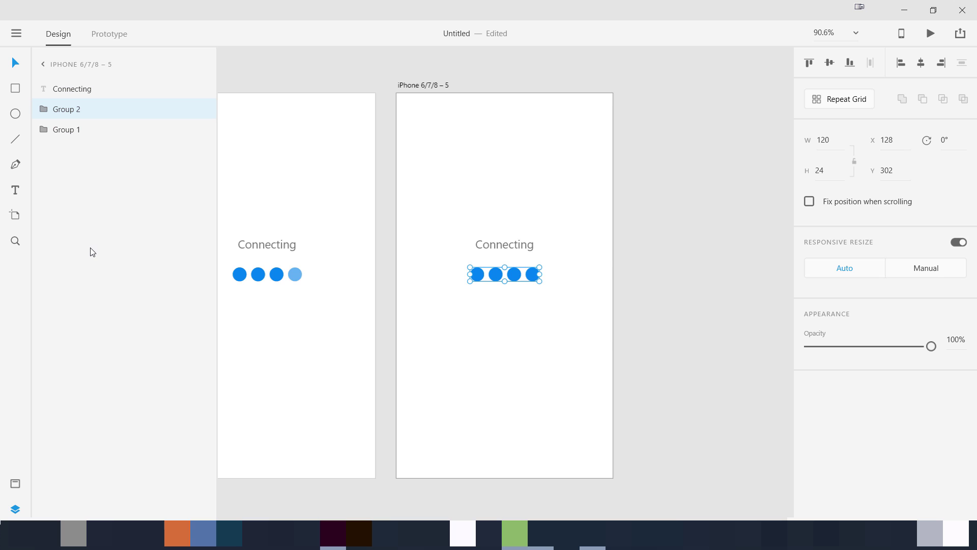
left_click(684, 368)
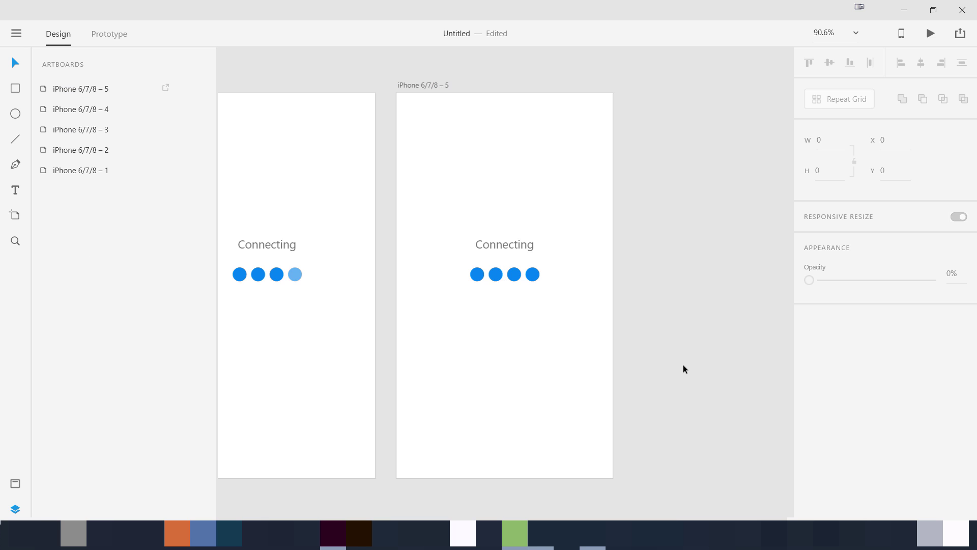
Review the circle color progression across all five artboards.
scroll(320, 350, "left", 10)
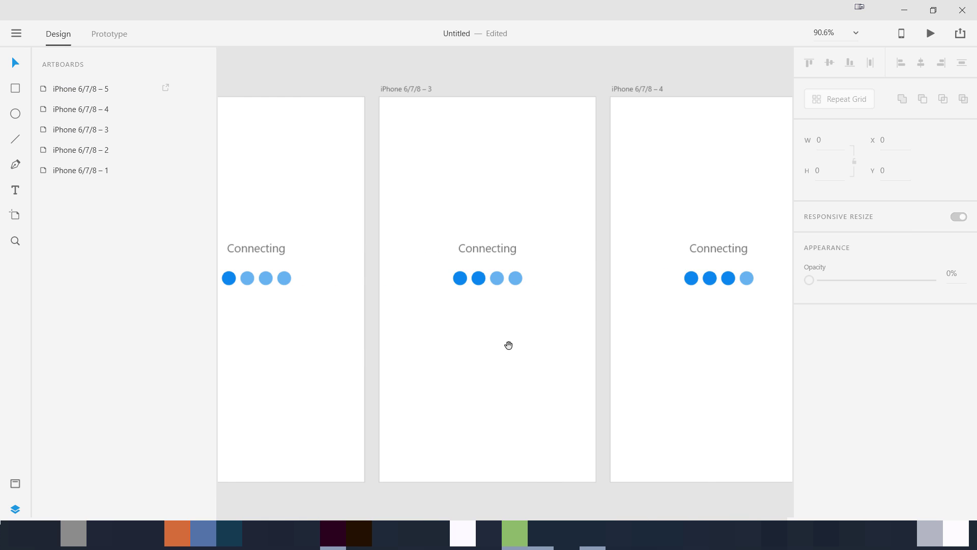
scroll(508, 345, "left", 8)
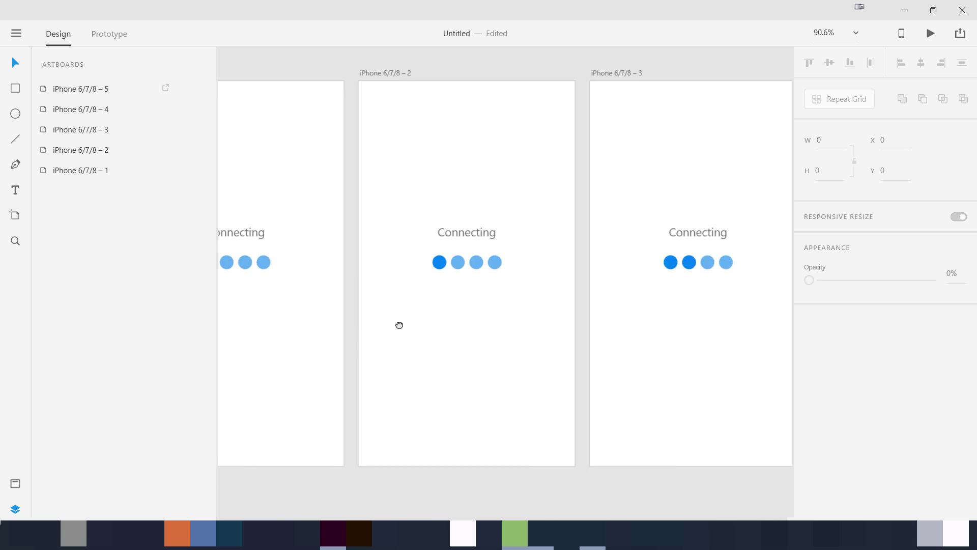
scroll(399, 325, "left", 5)
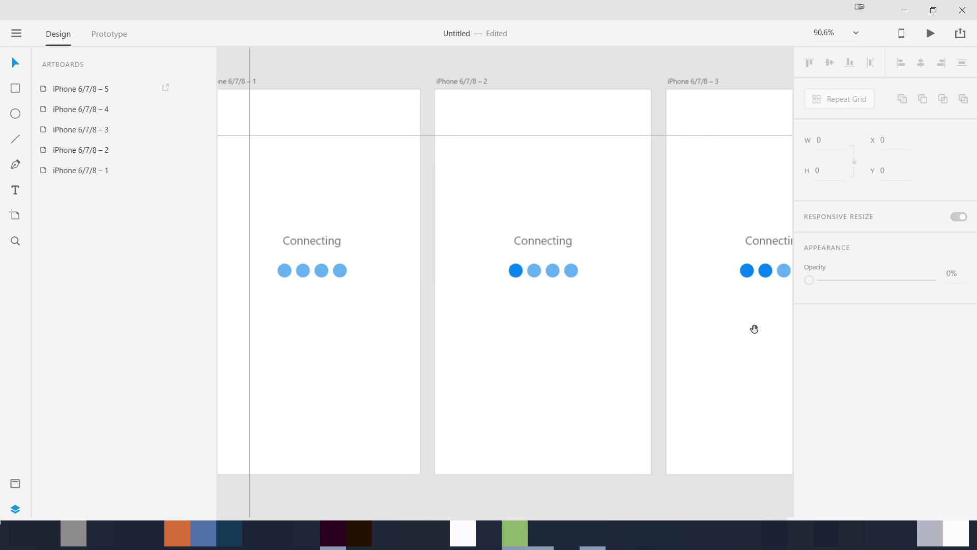
key("ctrl+0")
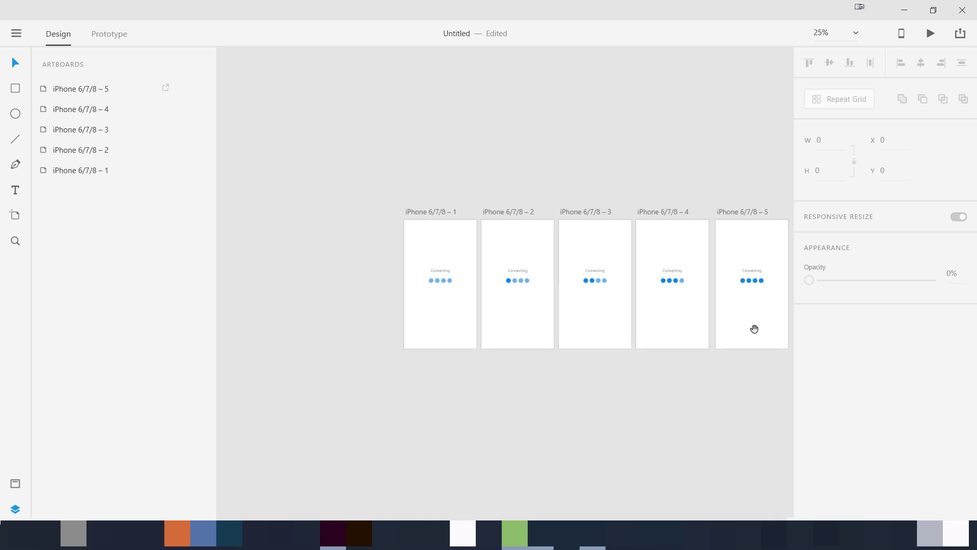
left_click_drag(654, 355, 452, 289)
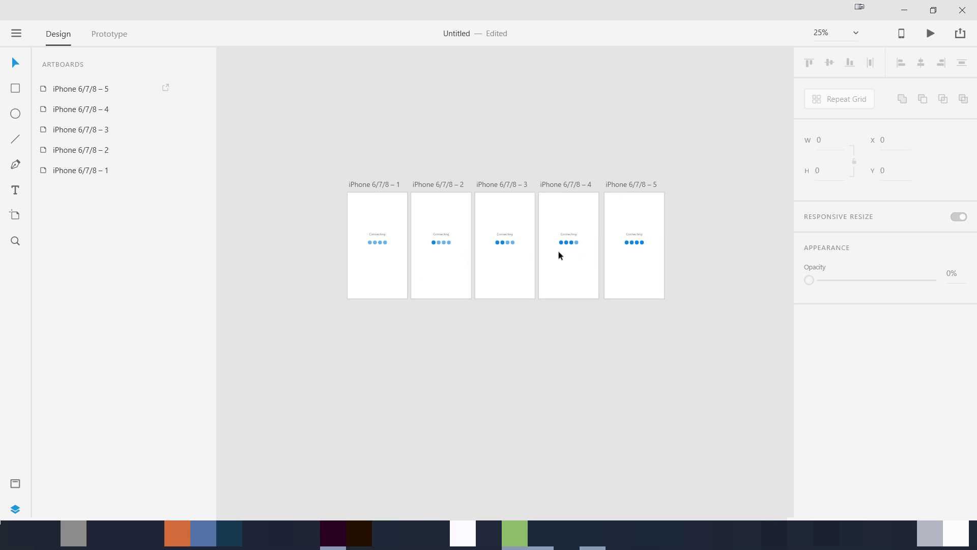
left_click(362, 187)
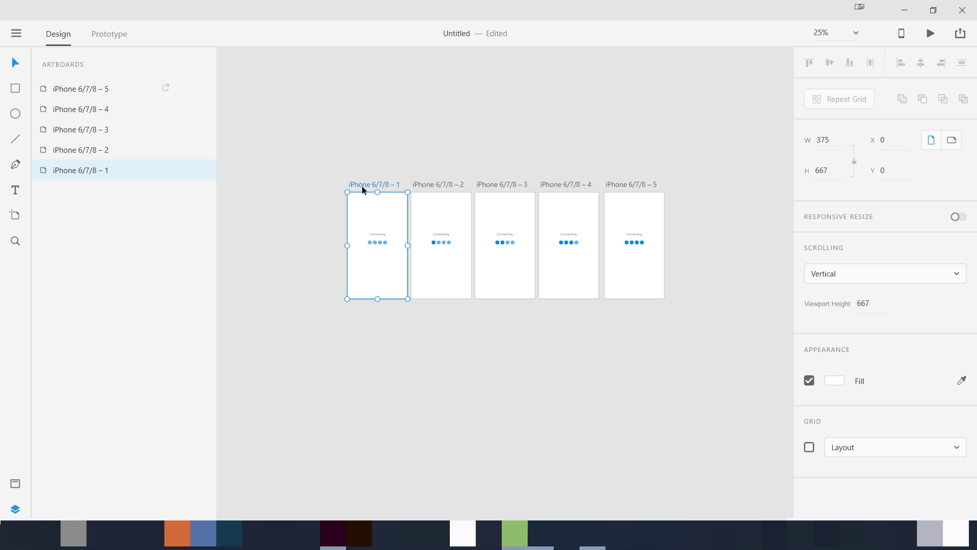
left_click(325, 194)
key("ctrl+0")
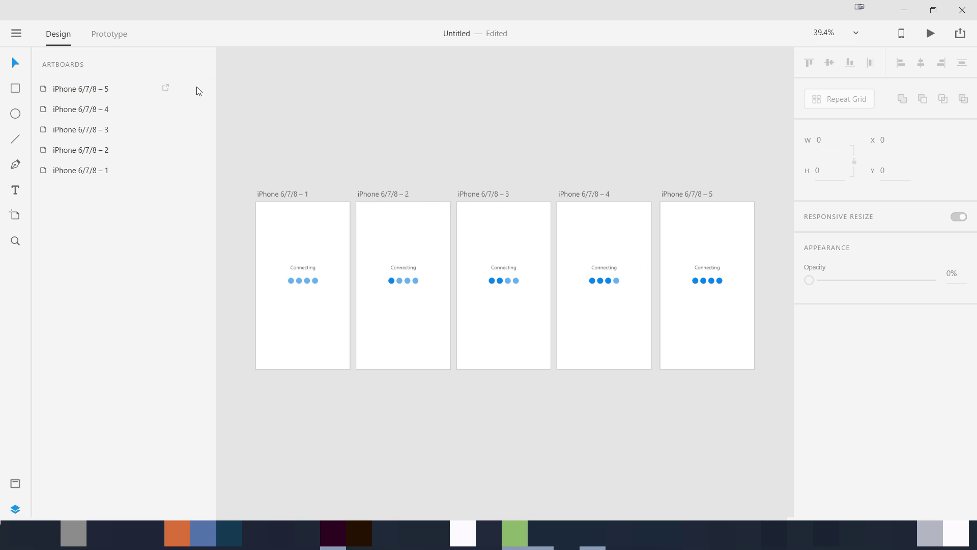
Prototype a Dissolve transition from the first artboard to the second, with a Time trigger and a 0.1 s delay.
left_click(115, 35)
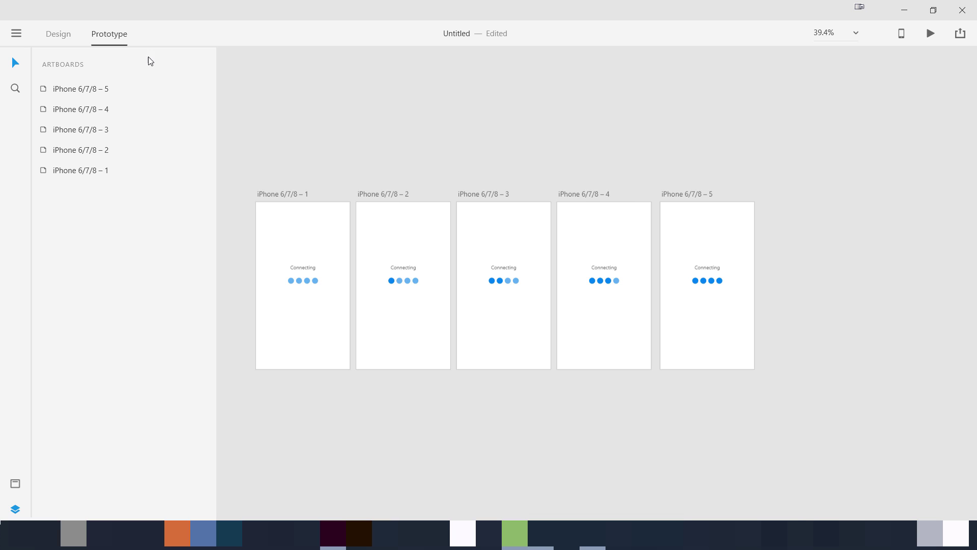
left_click(283, 195)
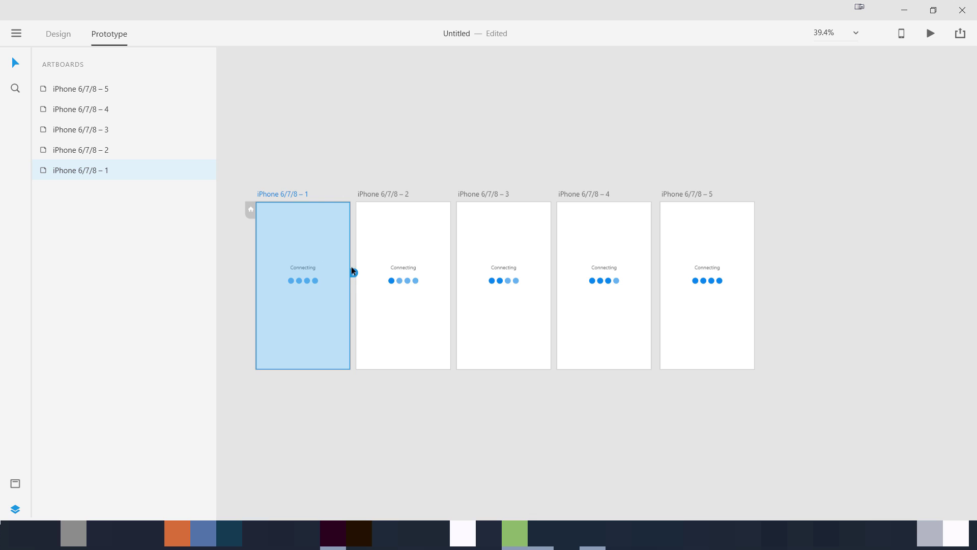
left_click_drag(352, 271, 372, 273)
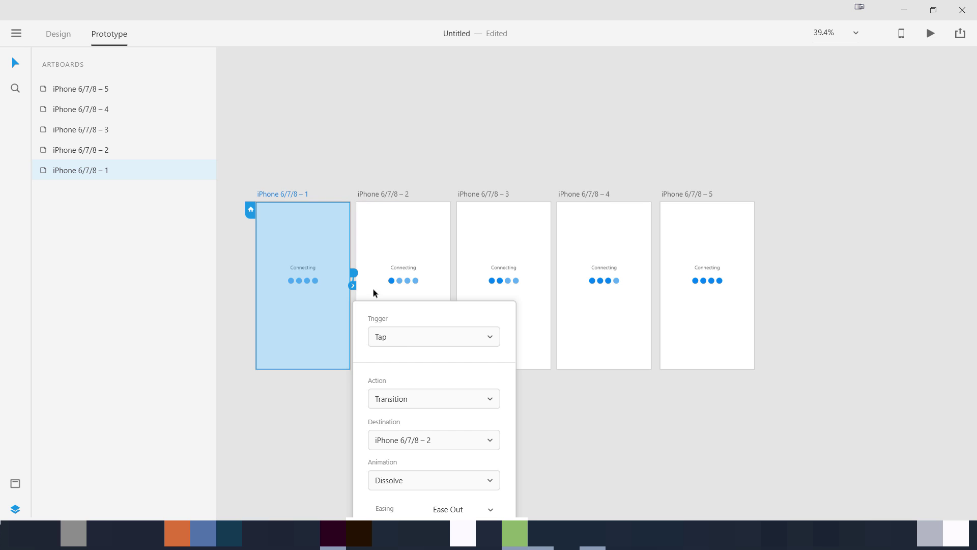
left_click(405, 338)
left_click(401, 387)
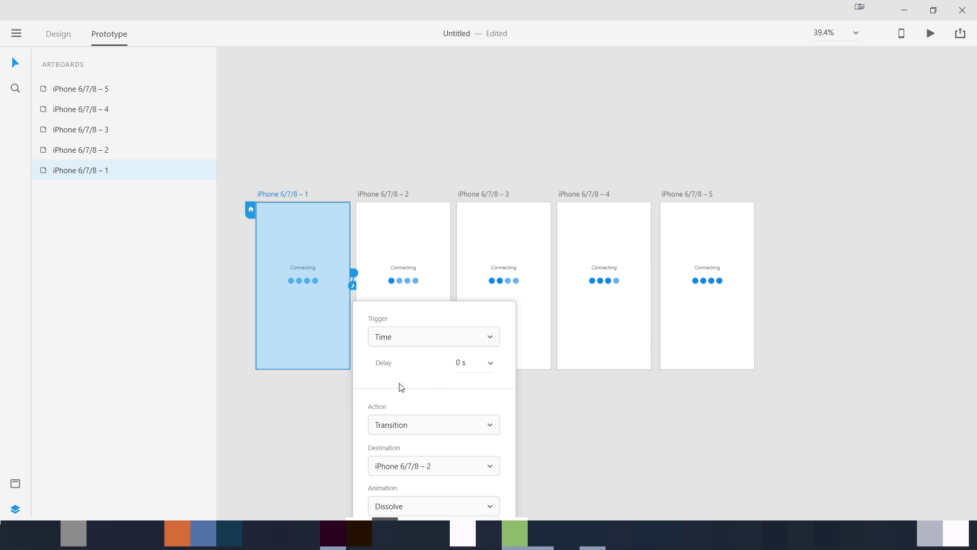
left_click(461, 363)
type("0.1")
key("Return")
Set the duration of the transition from the first to the second artboard to 0.2 s.
left_click_drag(427, 177, 474, 75)
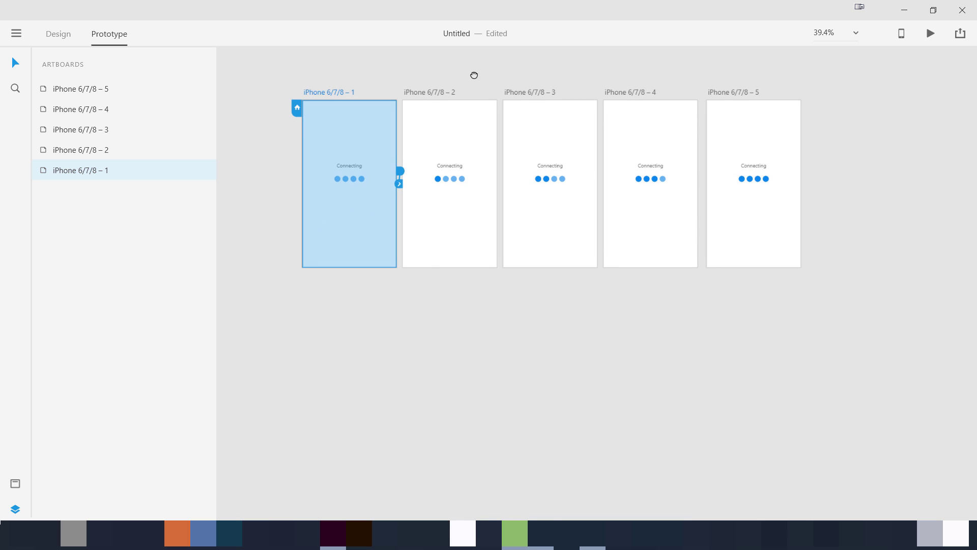
left_click(399, 182)
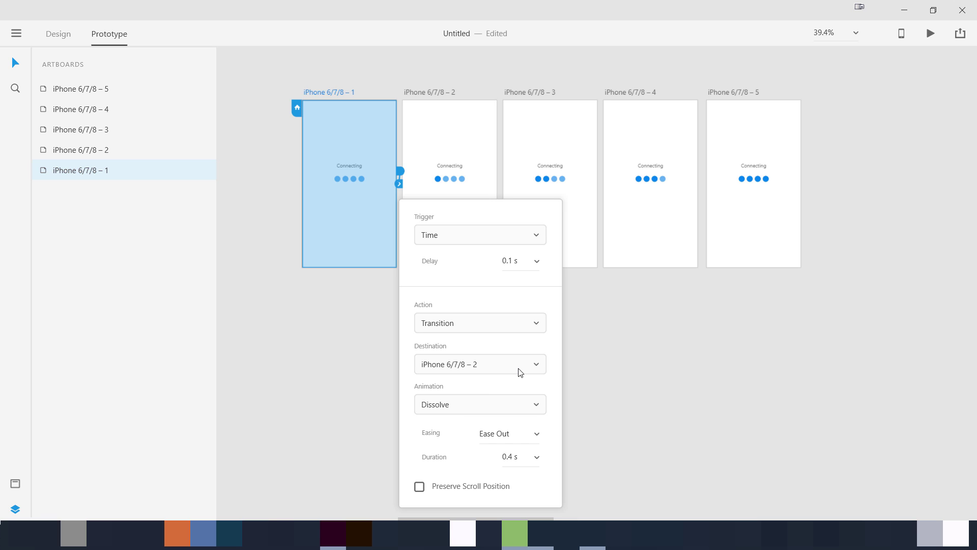
left_click(513, 454)
left_click(514, 455)
key("Return")
left_click(355, 293)
Link the second artboard to the third and the third to the fourth, using Time triggers at 0.1 s and 0.2 s Dissolve transitions.
left_click(430, 93)
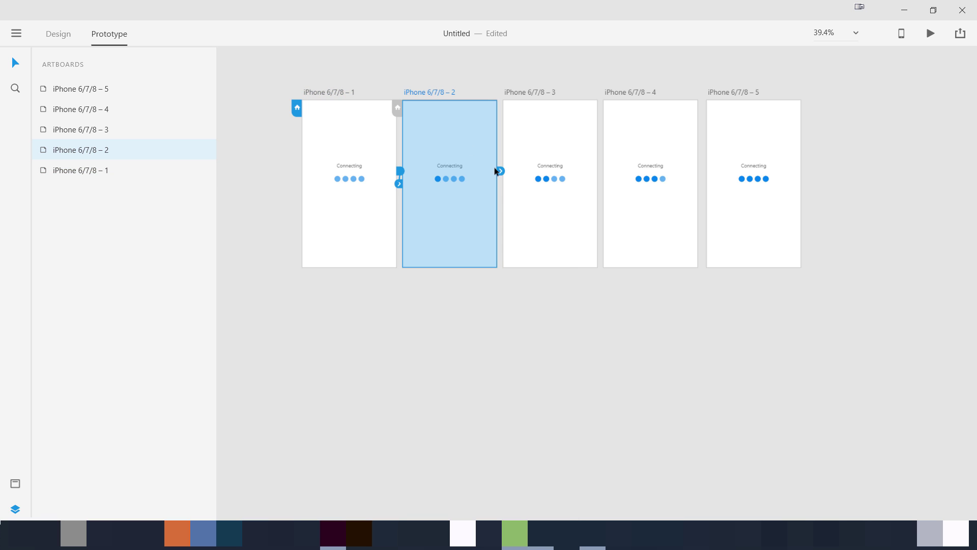
left_click_drag(495, 170, 522, 178)
left_click(480, 315)
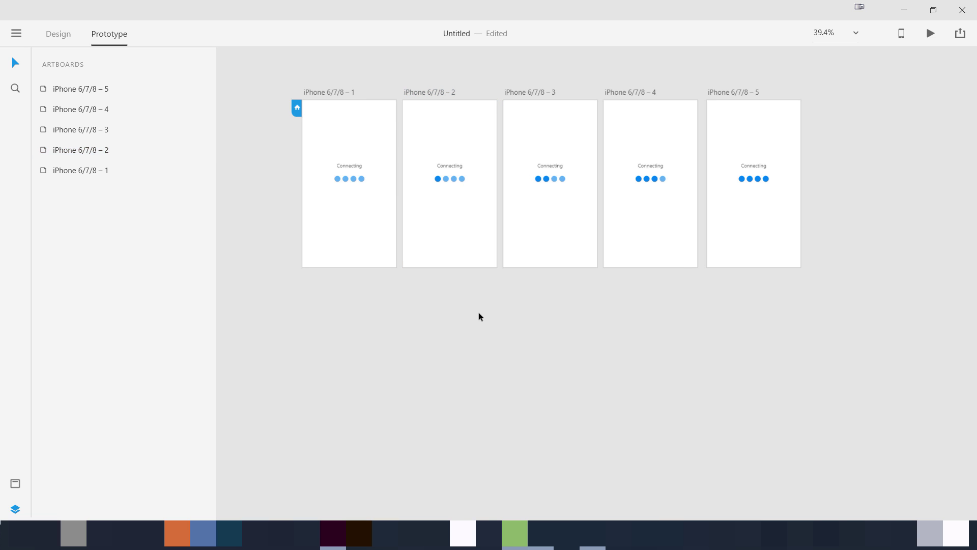
left_click(560, 205)
left_click_drag(601, 170, 617, 181)
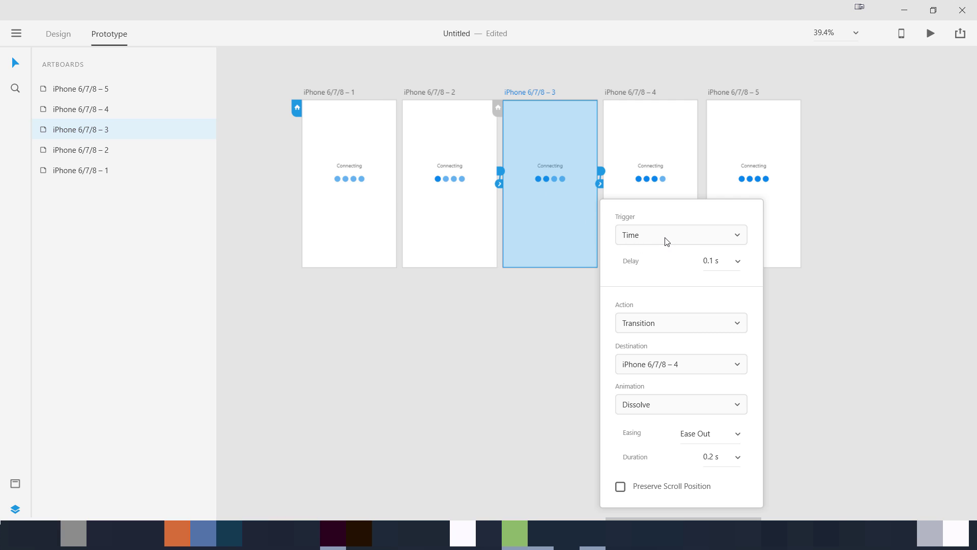
Link the fourth artboard to the fifth and the fifth back to the first, using 0.1 s Time triggers and 0.2 s Dissolve transitions.
left_click(686, 174)
left_click_drag(702, 171, 723, 176)
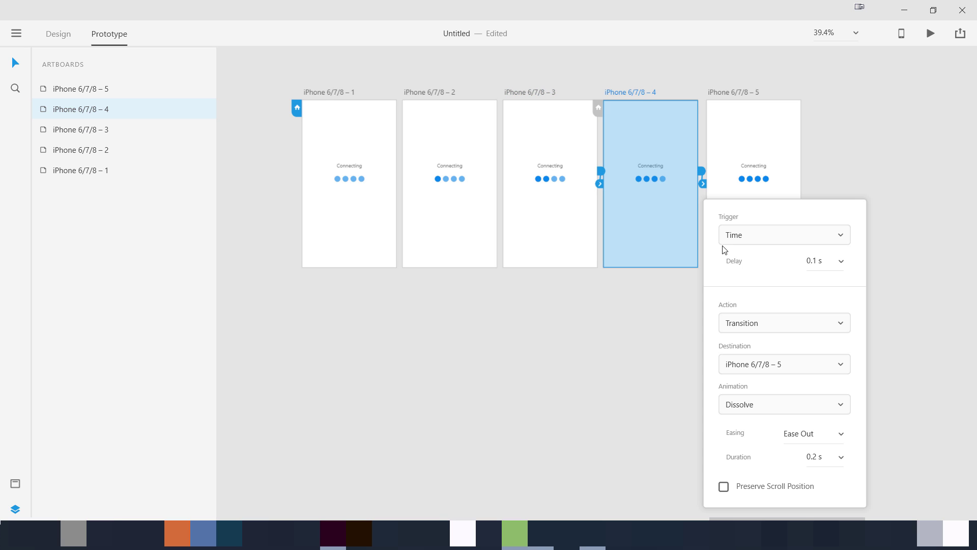
left_click(784, 182)
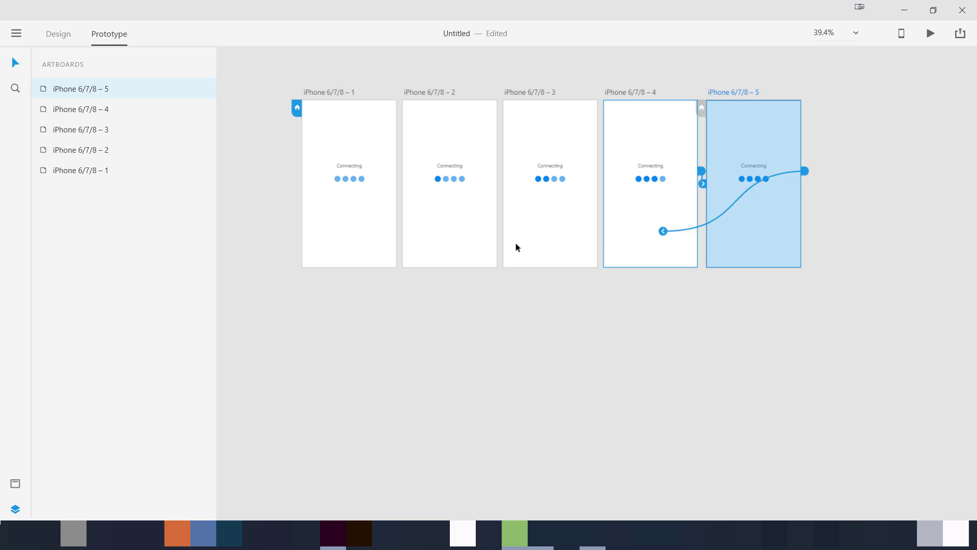
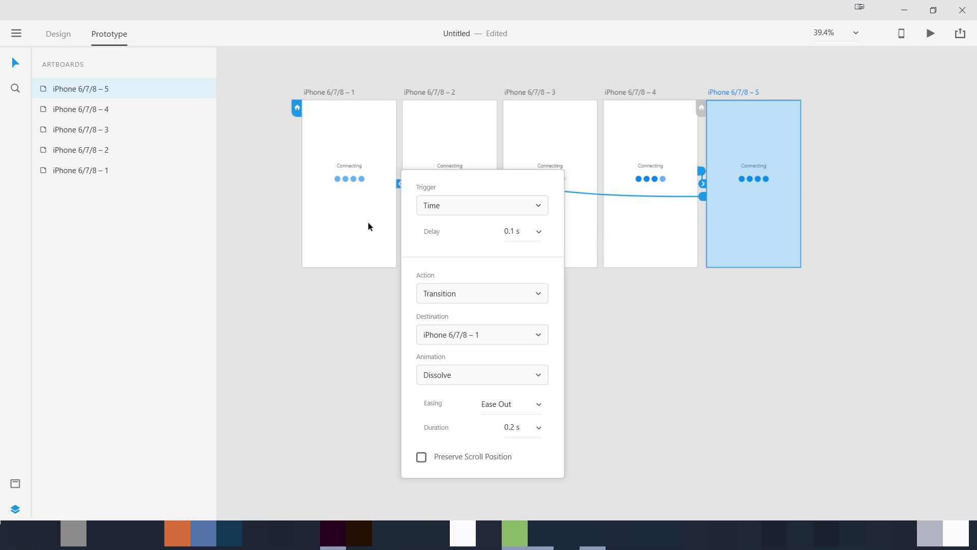
left_click(316, 328)
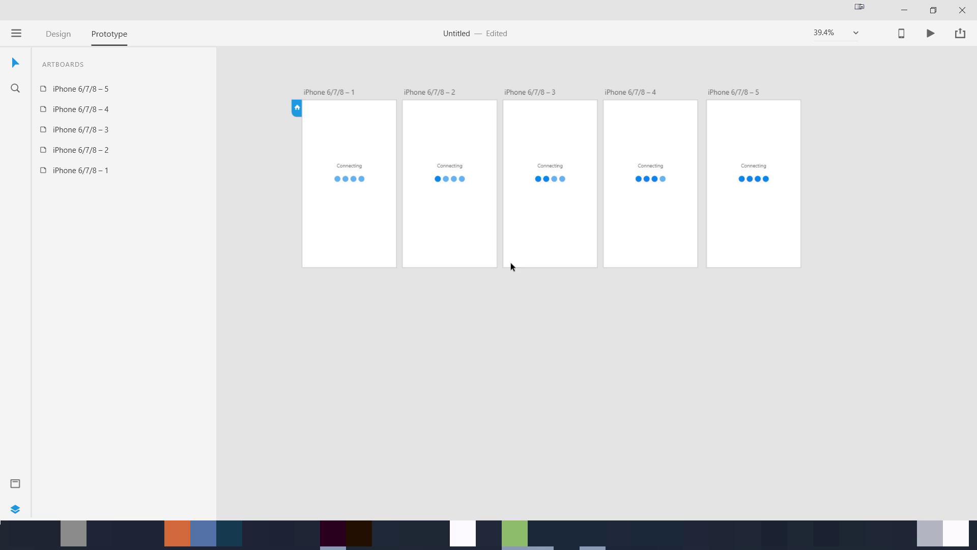
Preview the looping Connecting animation in the middle of the workspace and close the preview.
left_click(931, 33)
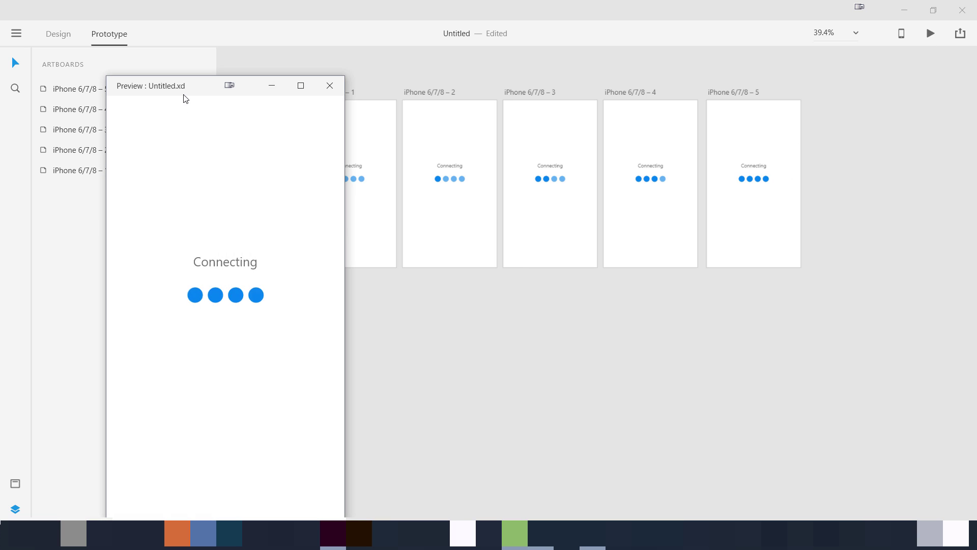
left_click_drag(185, 86, 403, 53)
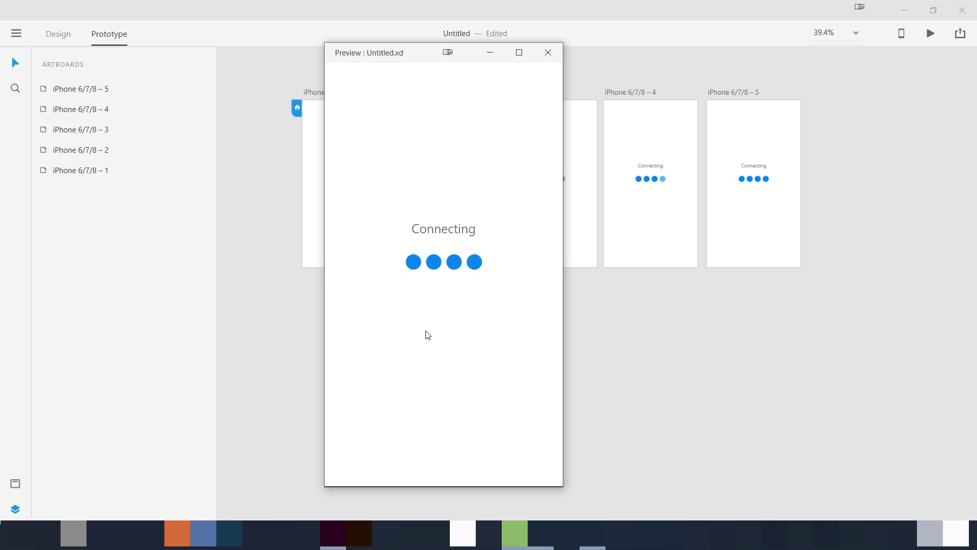
left_click(548, 56)
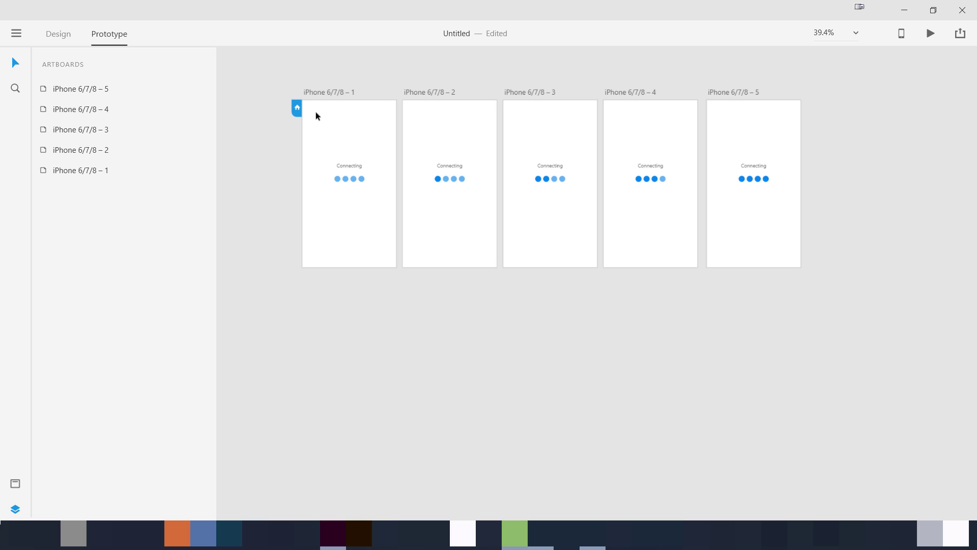
Duplicate the first artboard in Design mode and place the copy directly below the original.
left_click(325, 90)
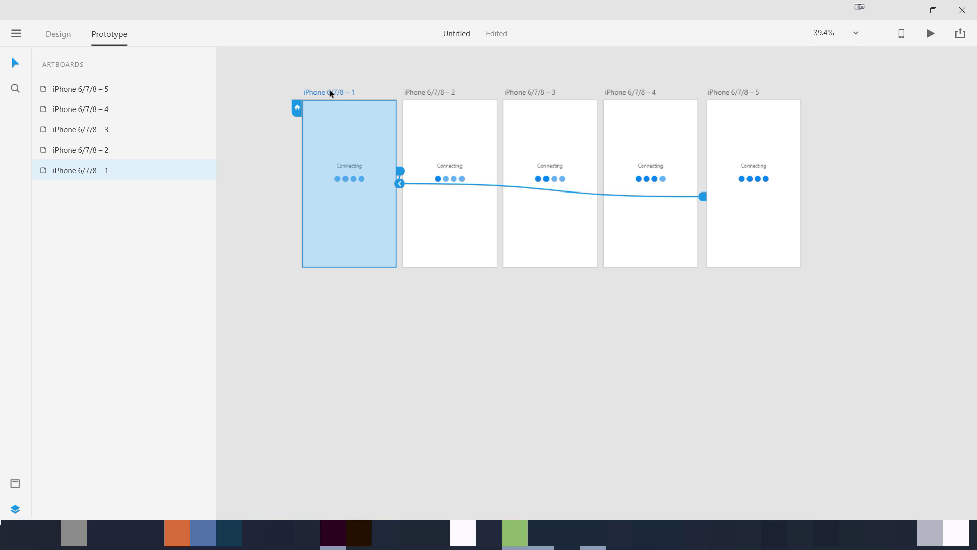
left_click_drag(329, 90, 329, 94, "alt")
left_click(57, 34)
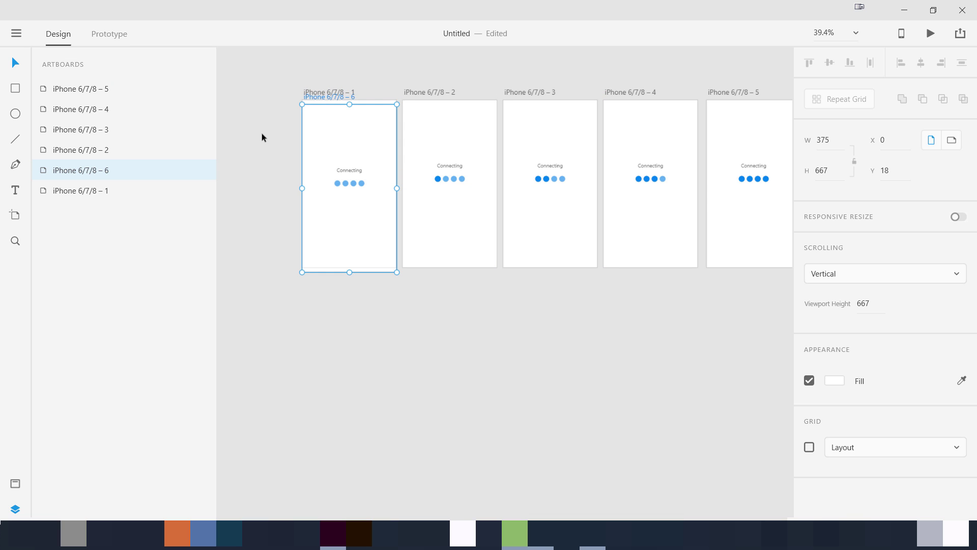
left_click_drag(329, 100, 330, 325)
left_click(493, 367)
Delete the visible and hidden circle groups from the copied artboard and change its Connecting text to "Loading...".
left_click(357, 409)
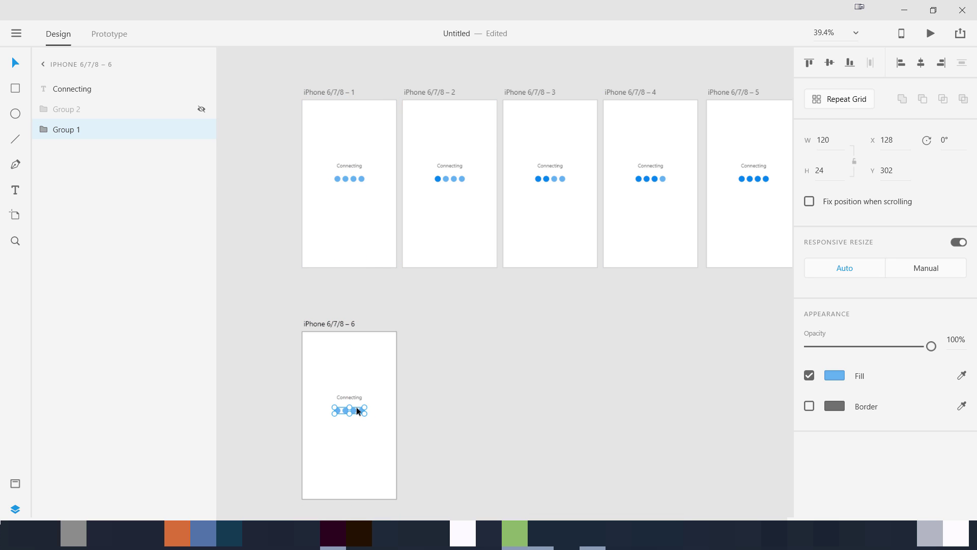
key("Delete")
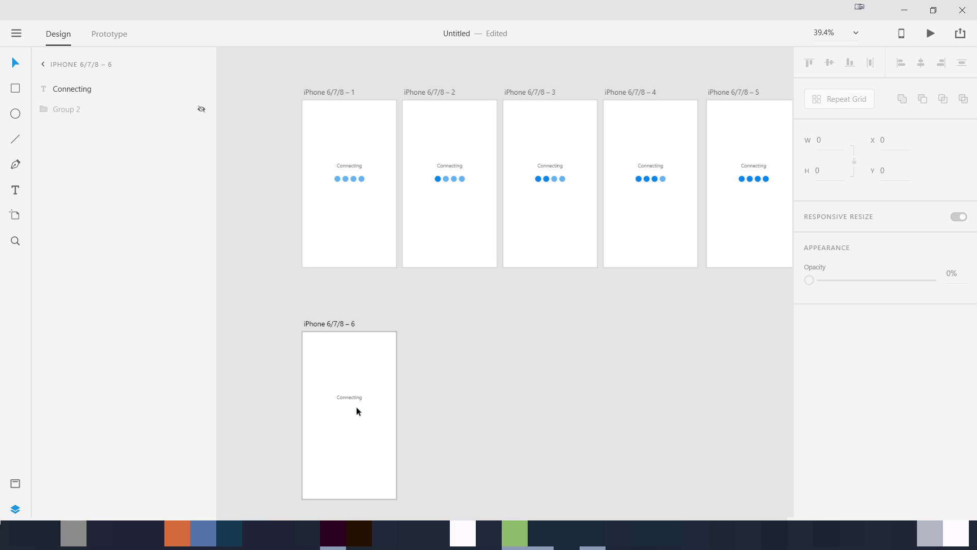
left_click(80, 106)
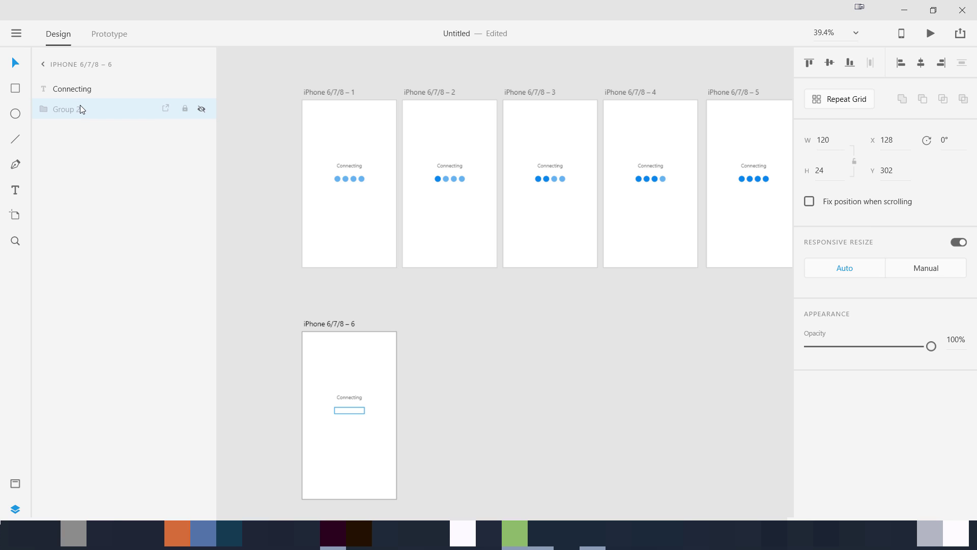
key("Delete")
left_click(73, 90)
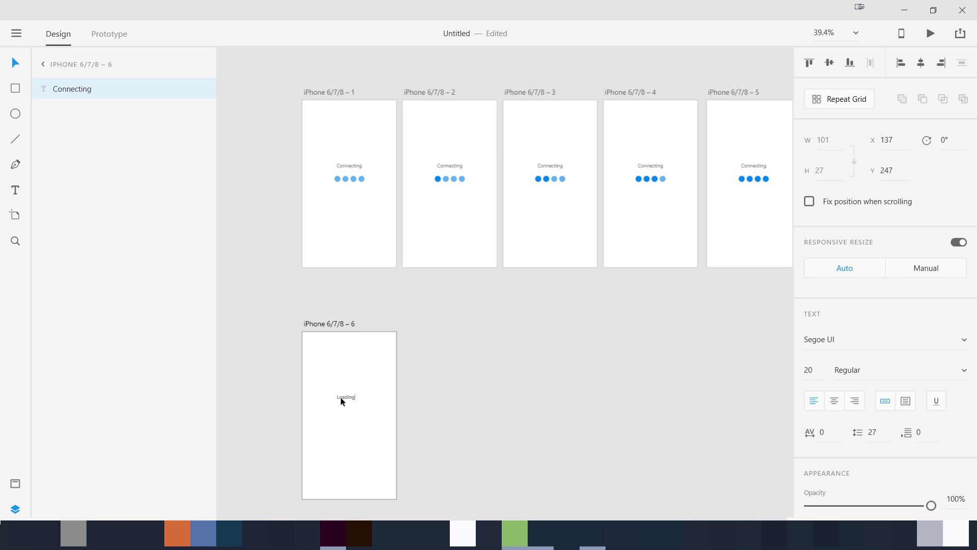
key("Escape")
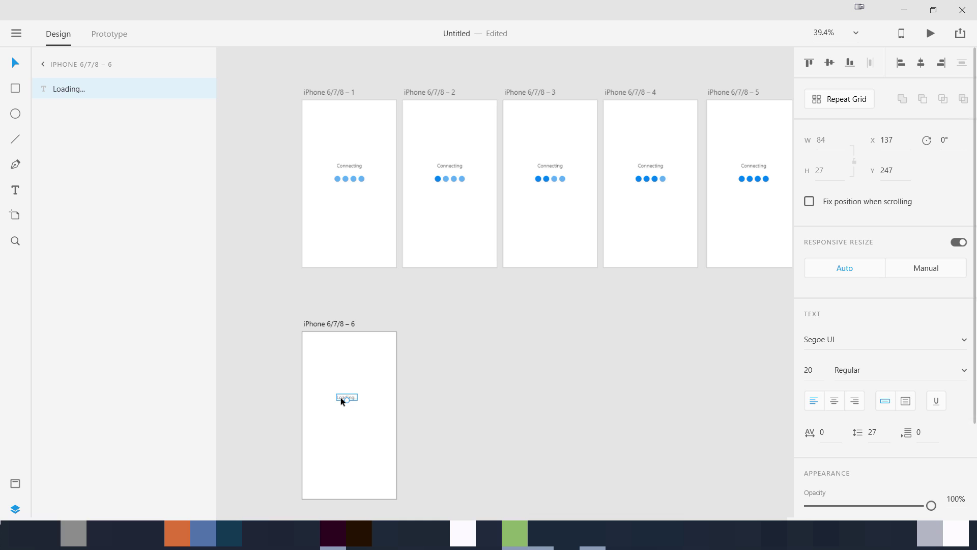
Fill the Loading artboard with dark brown-grey #433C3C and save the colour as a swatch.
left_click(324, 324)
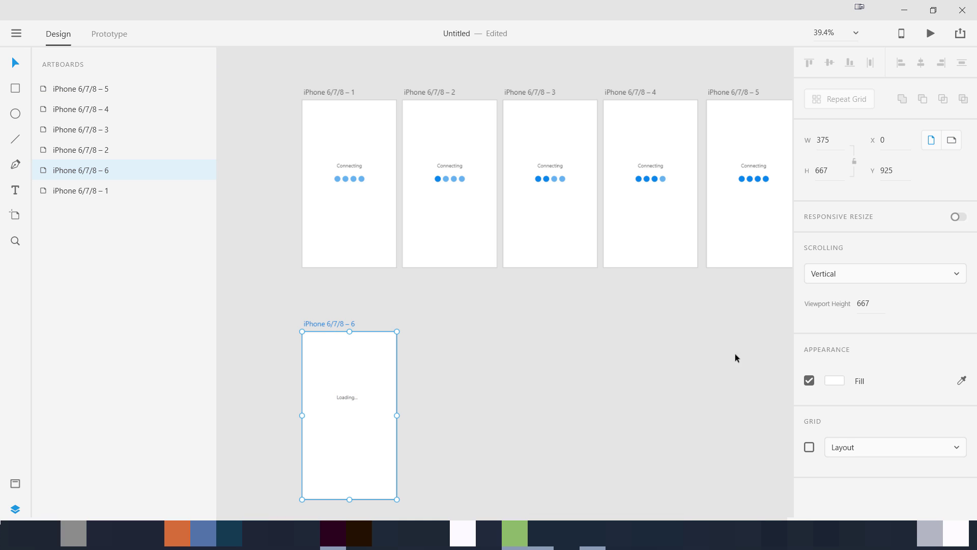
left_click(837, 382)
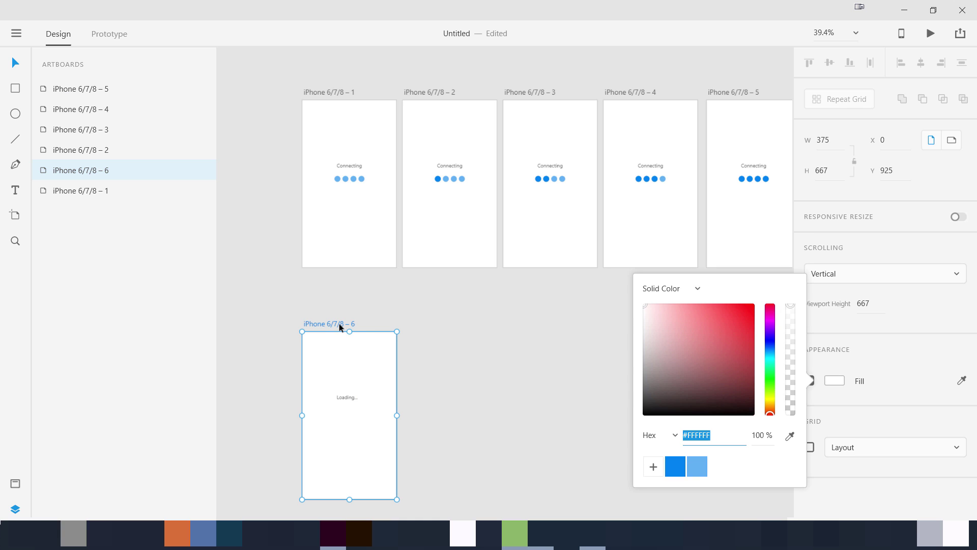
left_click(442, 331)
key("ctrl+0")
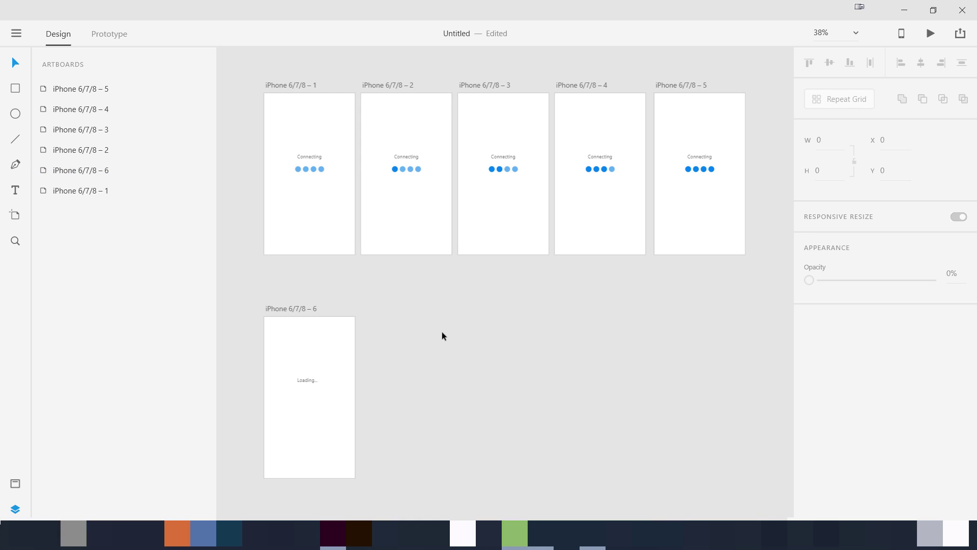
key("ctrl+1")
left_click_drag(441, 331, 745, 209)
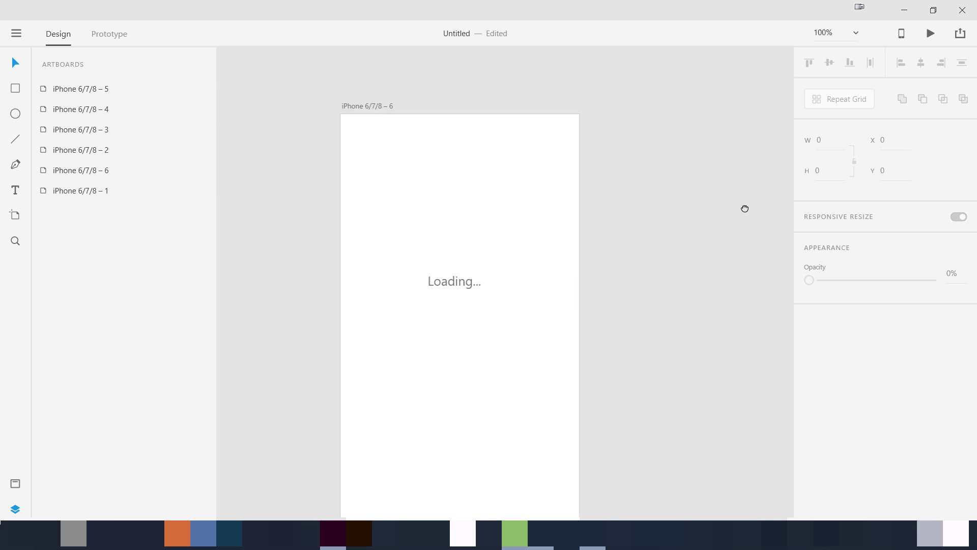
scroll(745, 209, "down", 3)
left_click(381, 55)
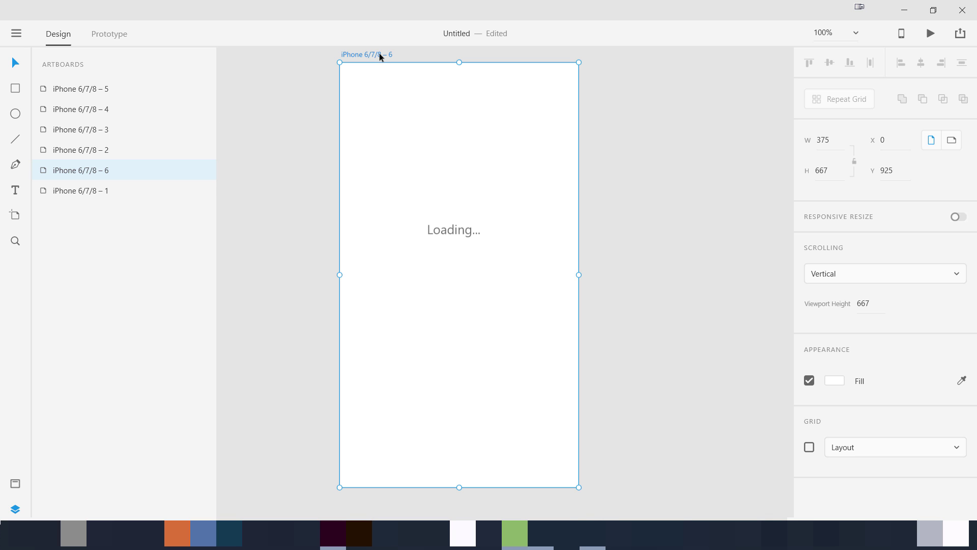
left_click(835, 381)
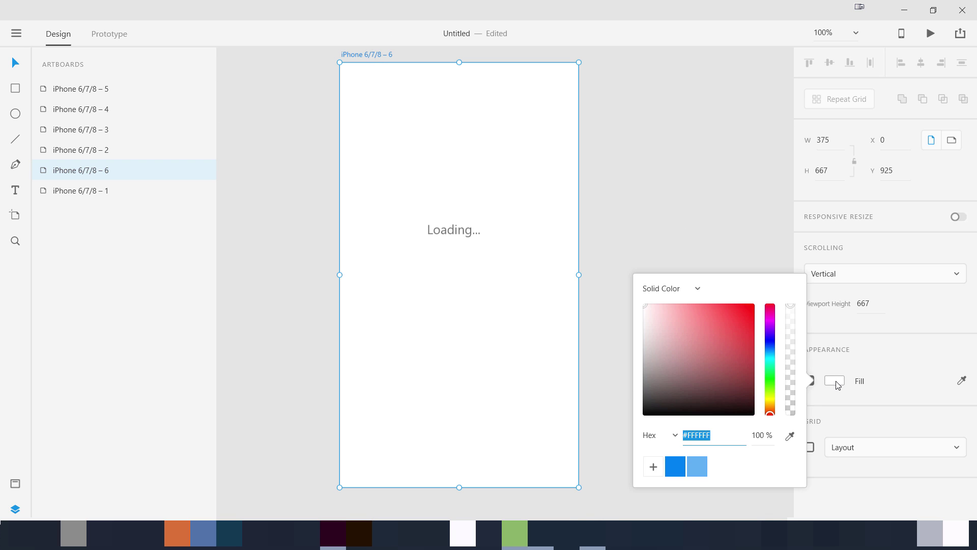
left_click(656, 382)
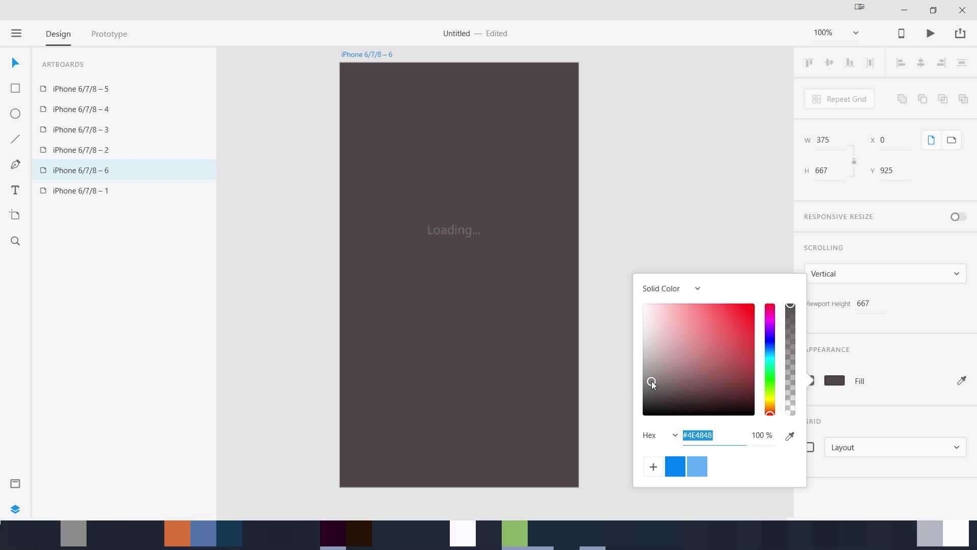
left_click_drag(655, 382, 655, 386)
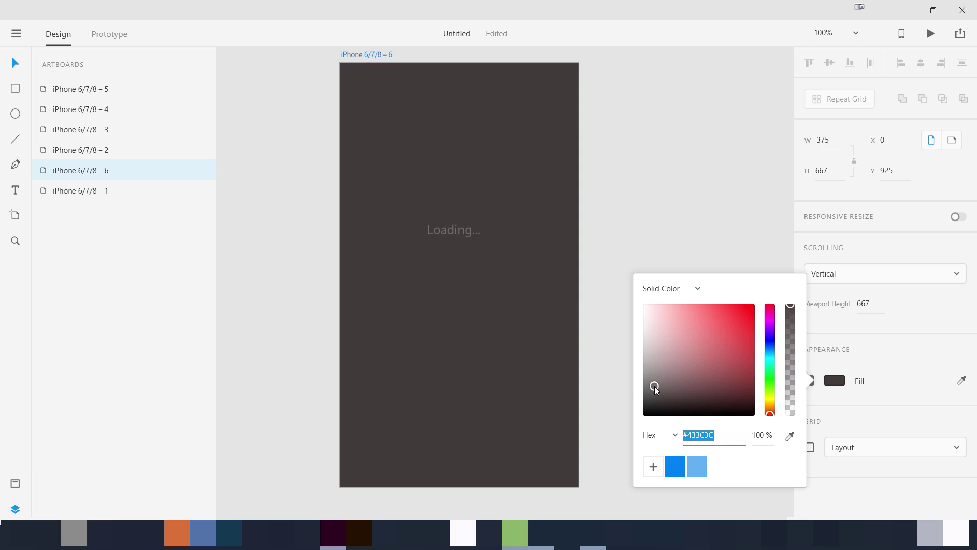
left_click(654, 466)
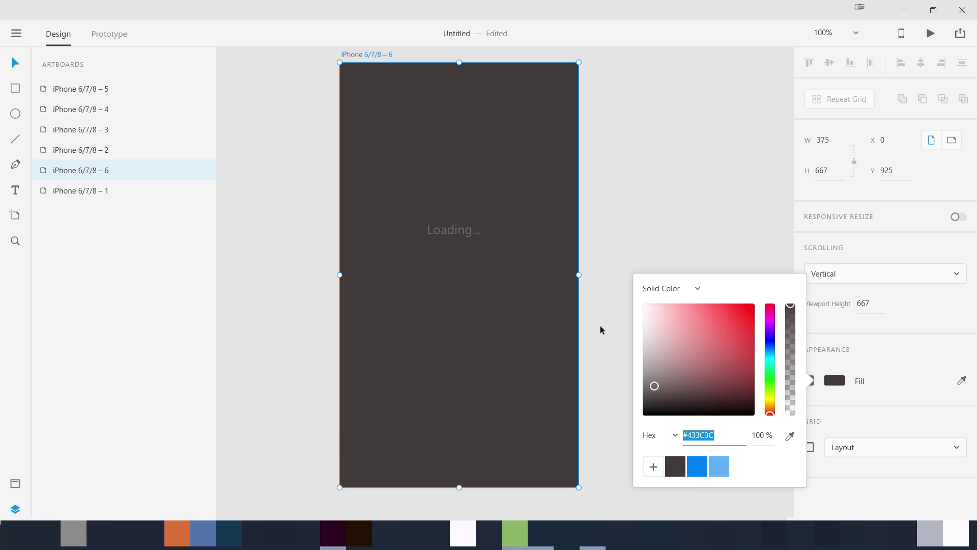
Change the fill of the Loading... text to light grey #B3AAAA and save the colour as a swatch.
left_click(454, 230)
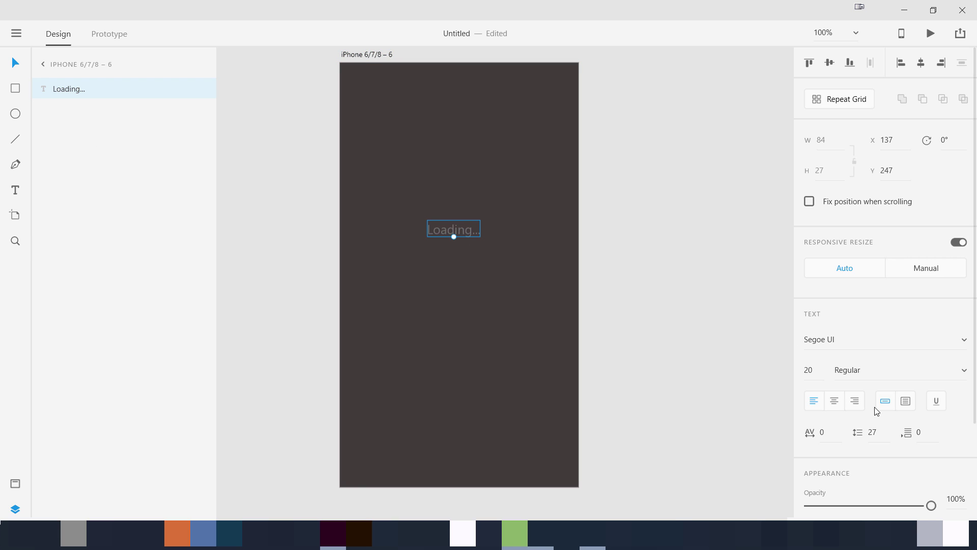
scroll(875, 407, "down", 3)
left_click(834, 408)
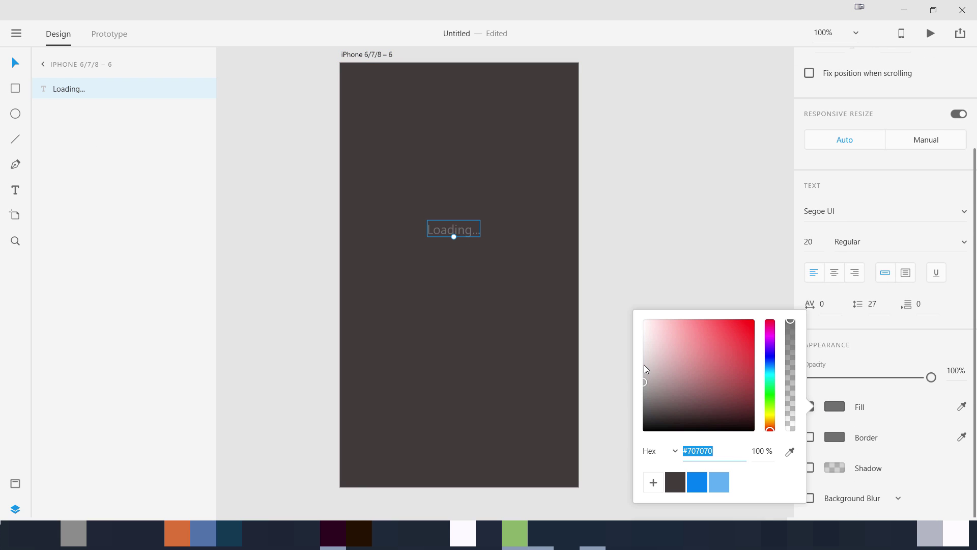
left_click_drag(644, 365, 649, 353)
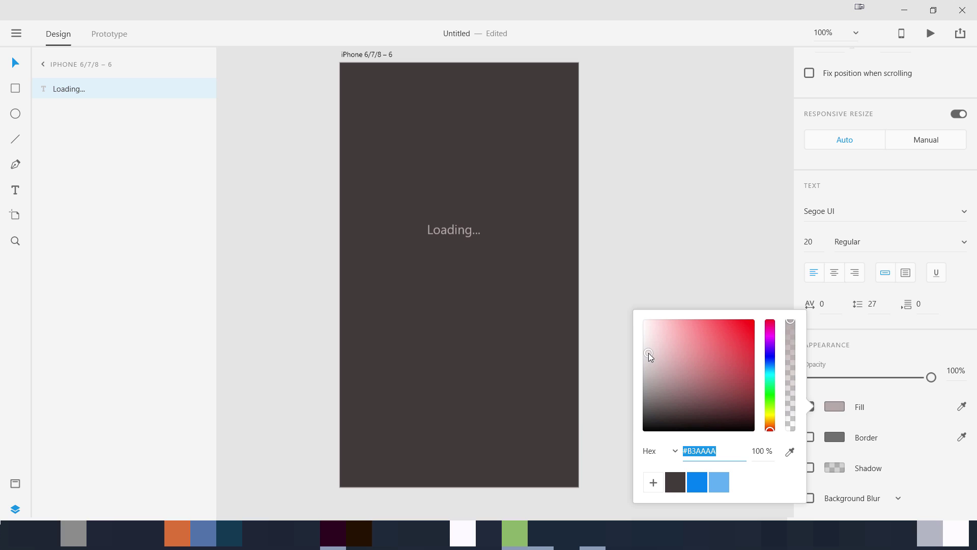
left_click(654, 482)
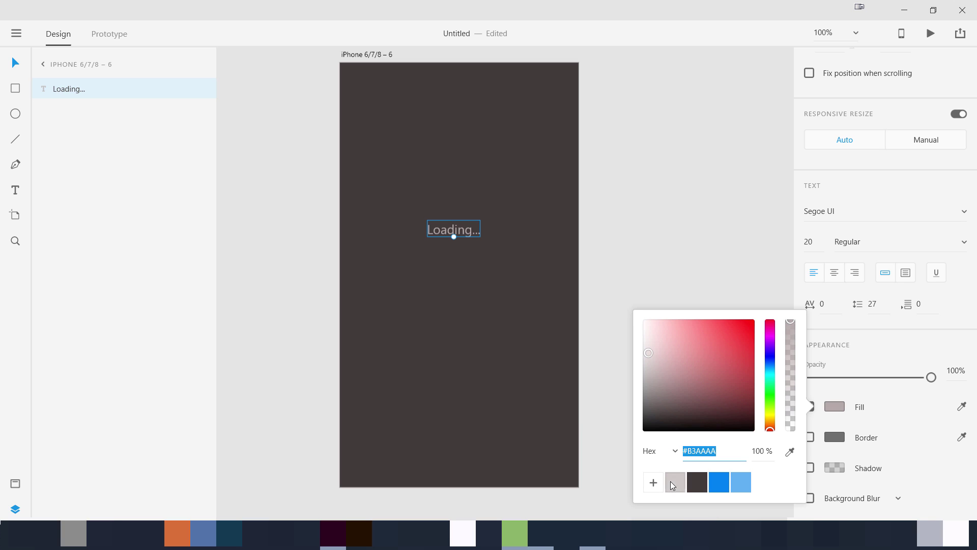
left_click(637, 243)
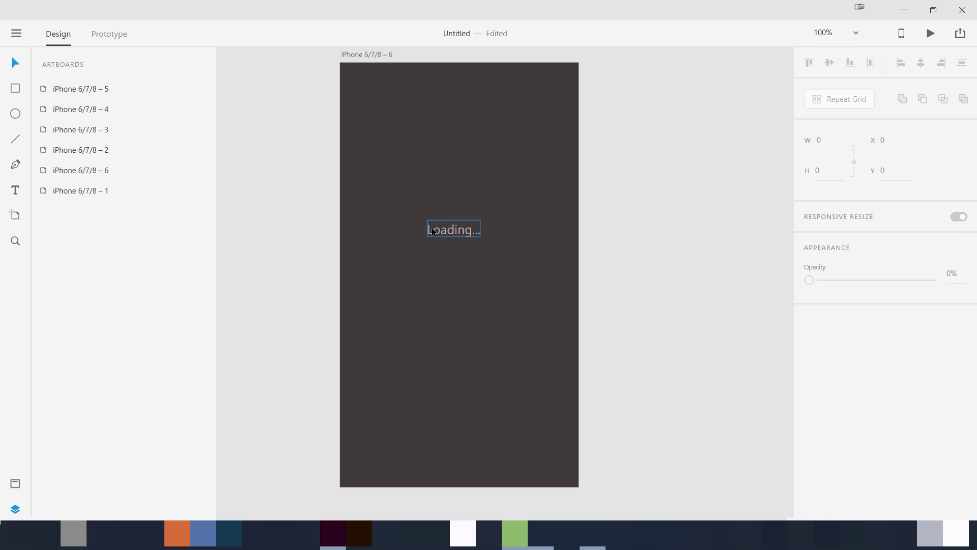
Center the Loading... text horizontally on the artboard.
left_click(453, 230)
left_click(921, 62)
left_click(684, 243)
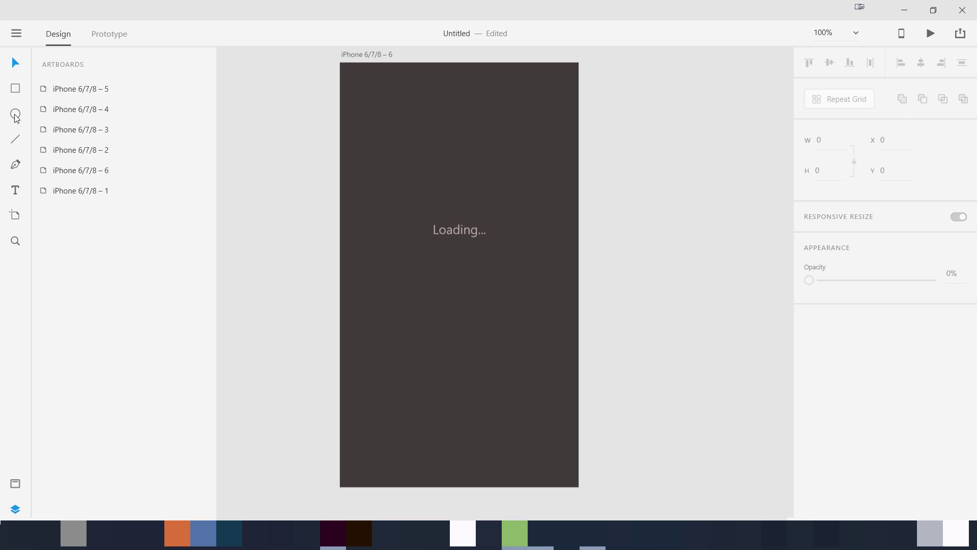
Draw a thin rectangle about 14 high below the Loading... text and set its width to 264.
left_click(17, 95)
left_click_drag(382, 258, 549, 264)
left_click(820, 140)
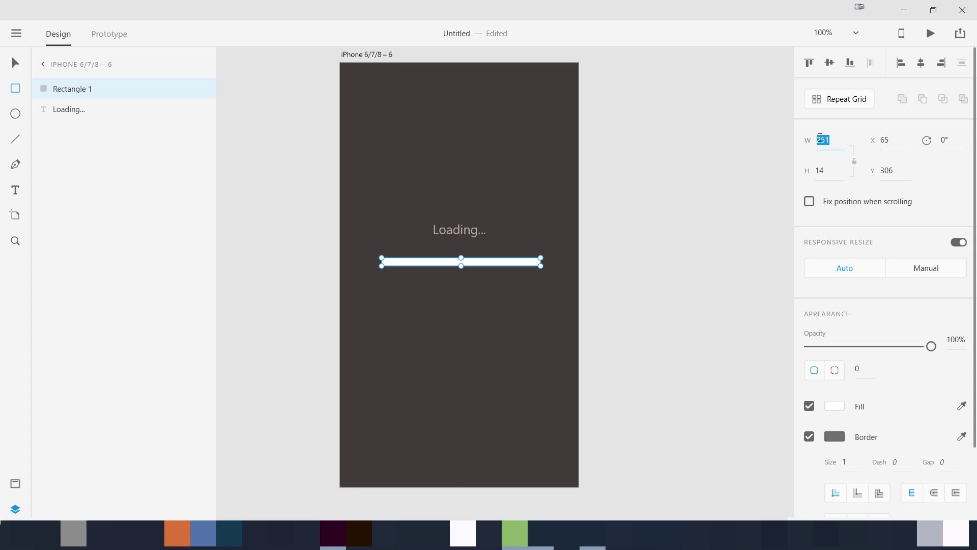
type("250")
key("Return")
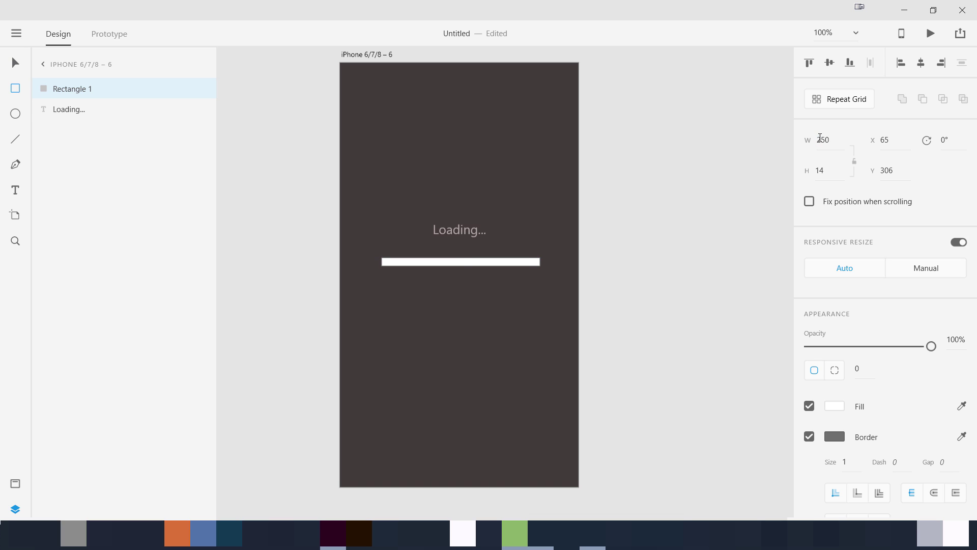
left_click(828, 143)
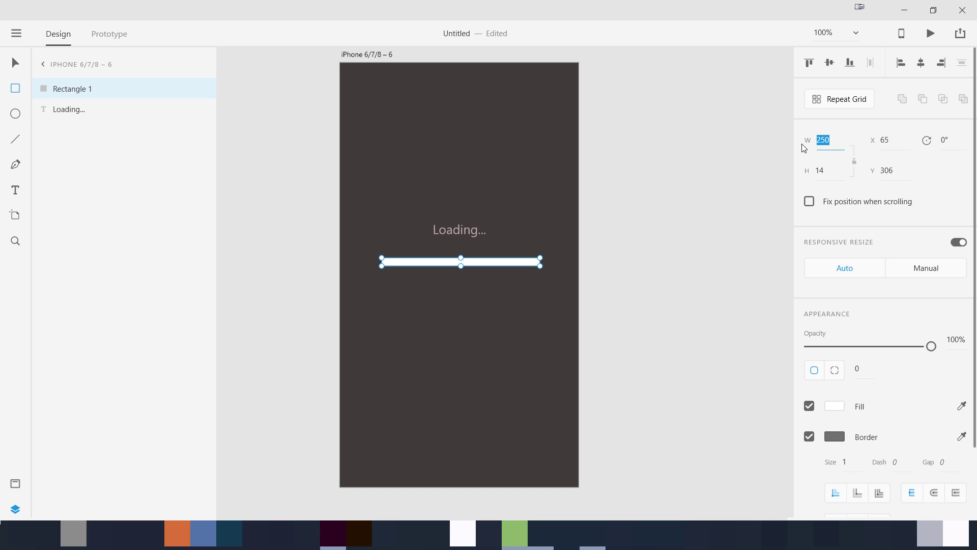
type("264")
key("Return")
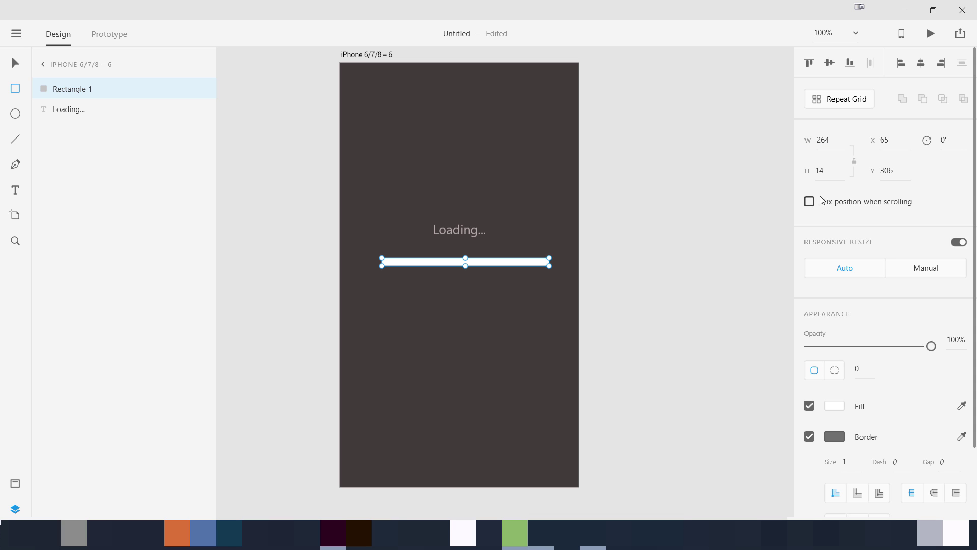
Set the height of the loading bar rectangle to 8.
left_click(813, 171)
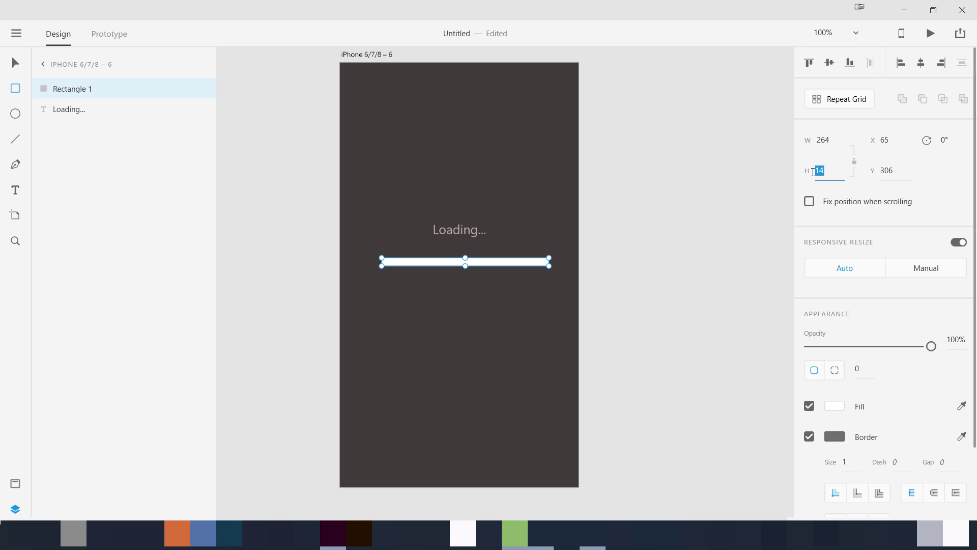
type("10")
key("Return")
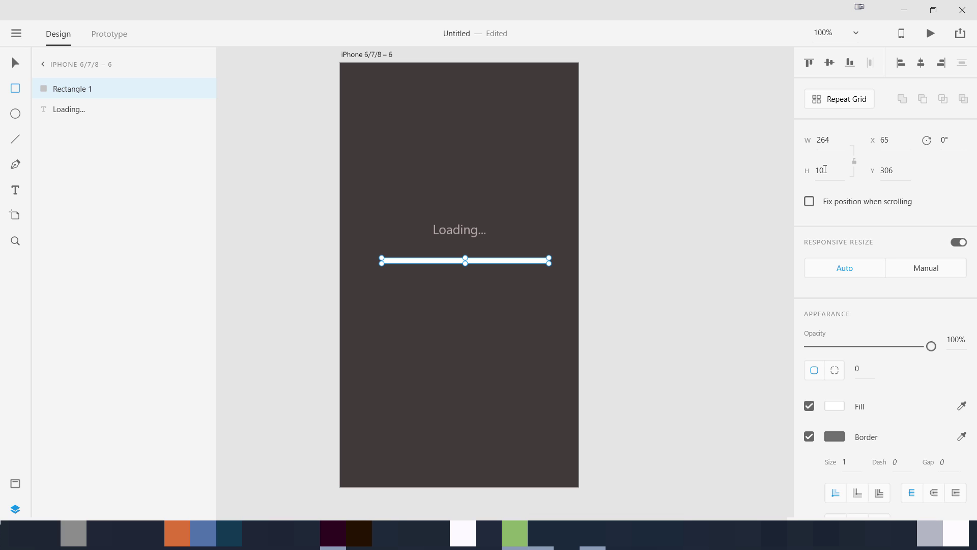
left_click(814, 171)
type("8")
key("Return")
Round all corners of the loading bar with a radius of 6.
left_click(866, 370)
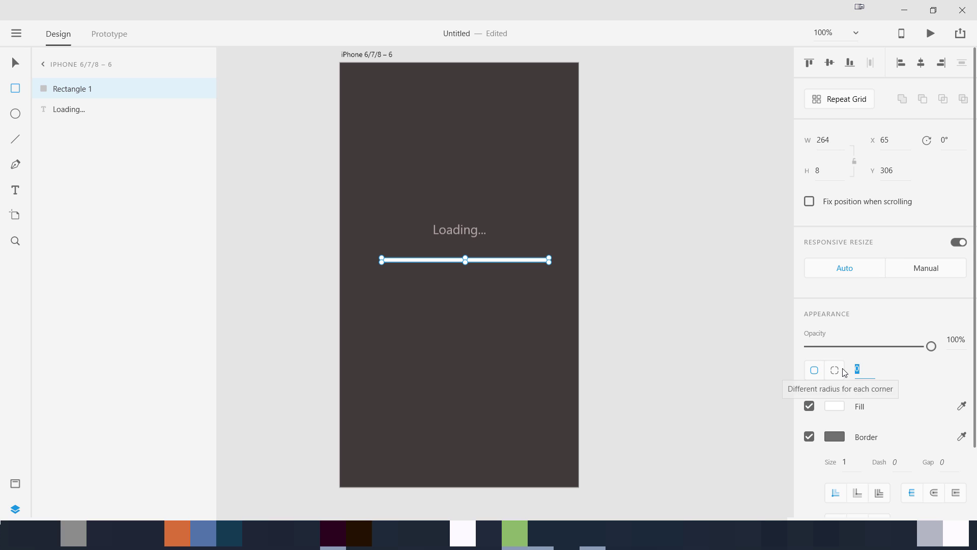
key("Return")
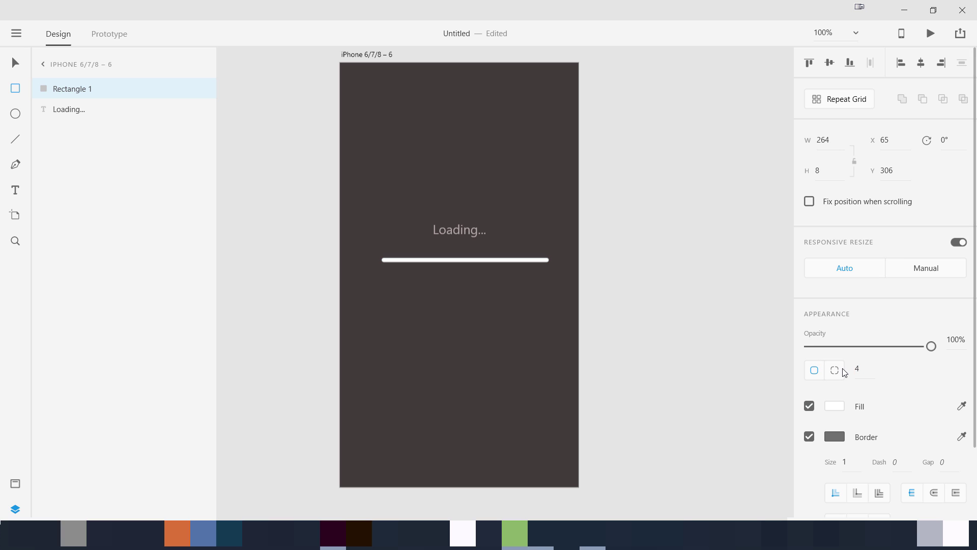
left_click(859, 368)
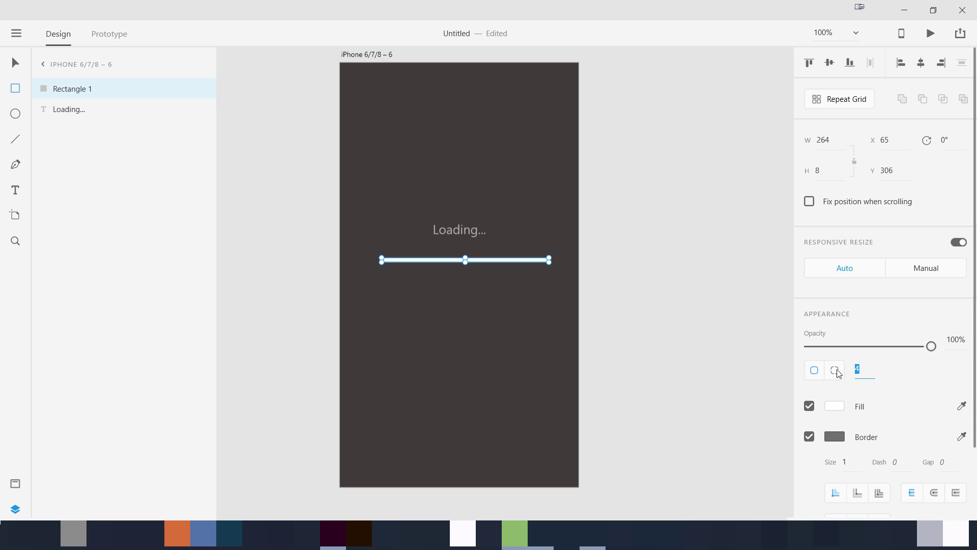
key("Return")
key("Escape")
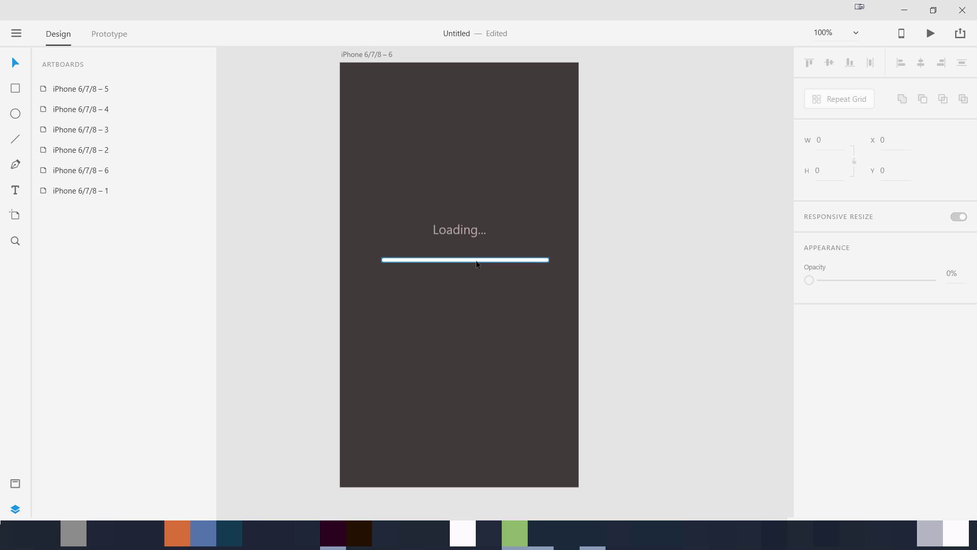
Move the bar up to Y 299, centered horizontally on the artboard, and set its height to 10.
left_click_drag(477, 264, 471, 259)
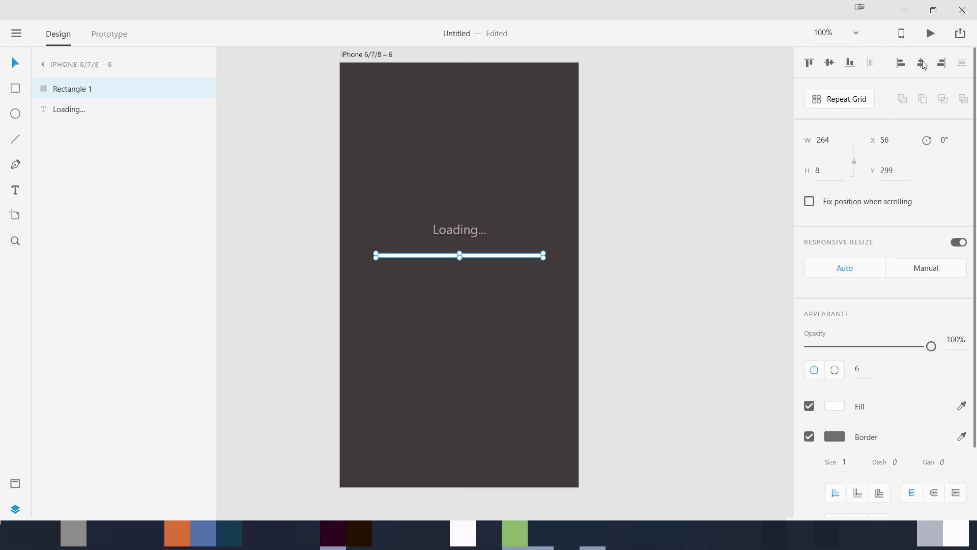
left_click(816, 170)
type("10")
key("Return")
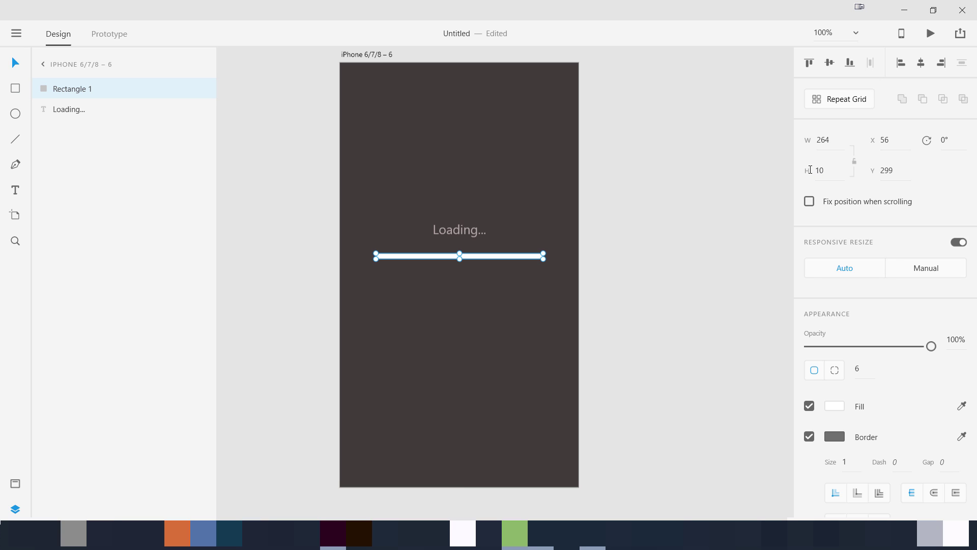
left_click(494, 327)
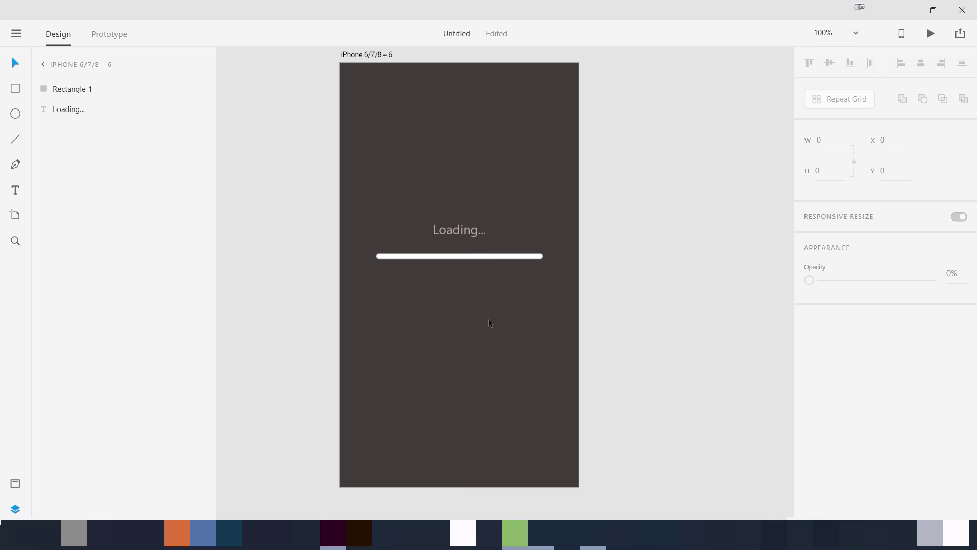
Set the loading bar's width to 270 and center it horizontally on the artboard.
left_click(487, 257)
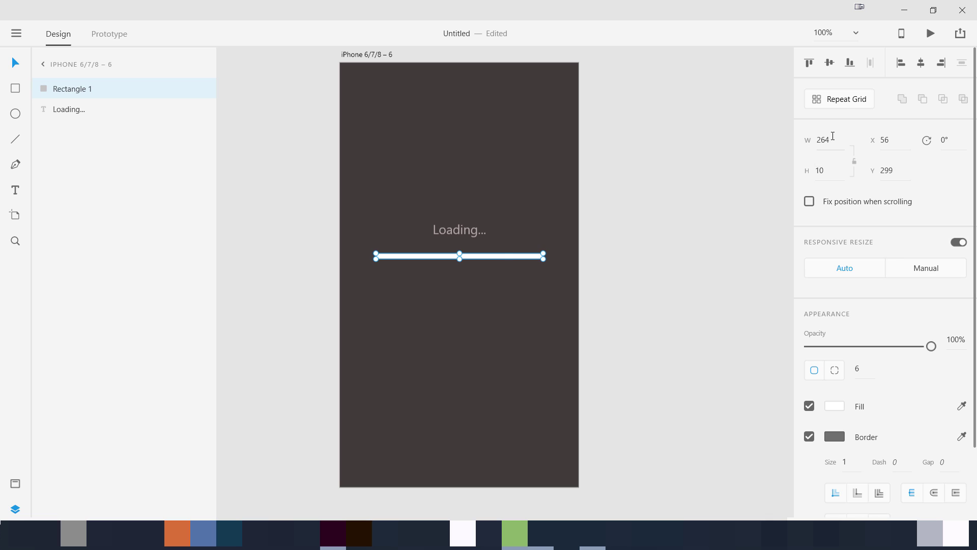
key("2")
key("7")
key("7")
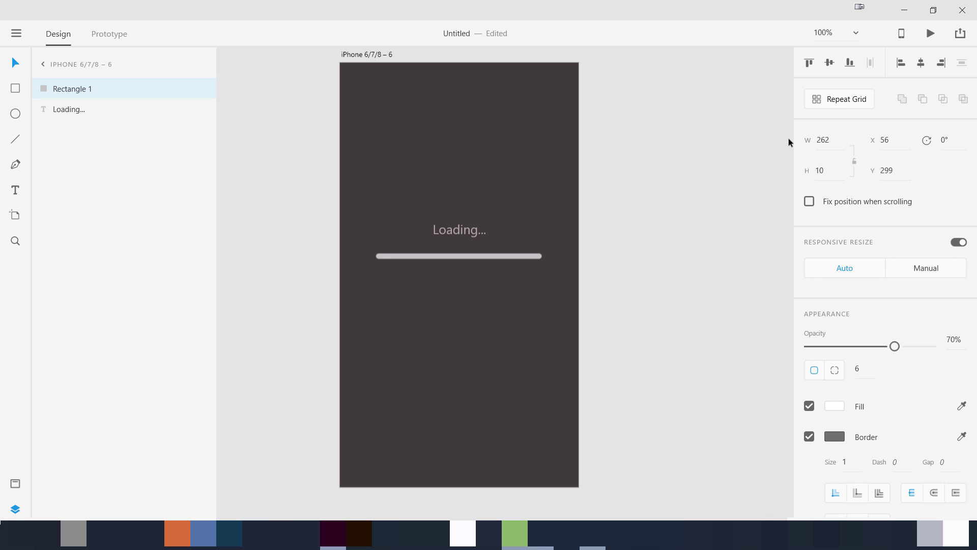
key("0")
left_click(825, 140)
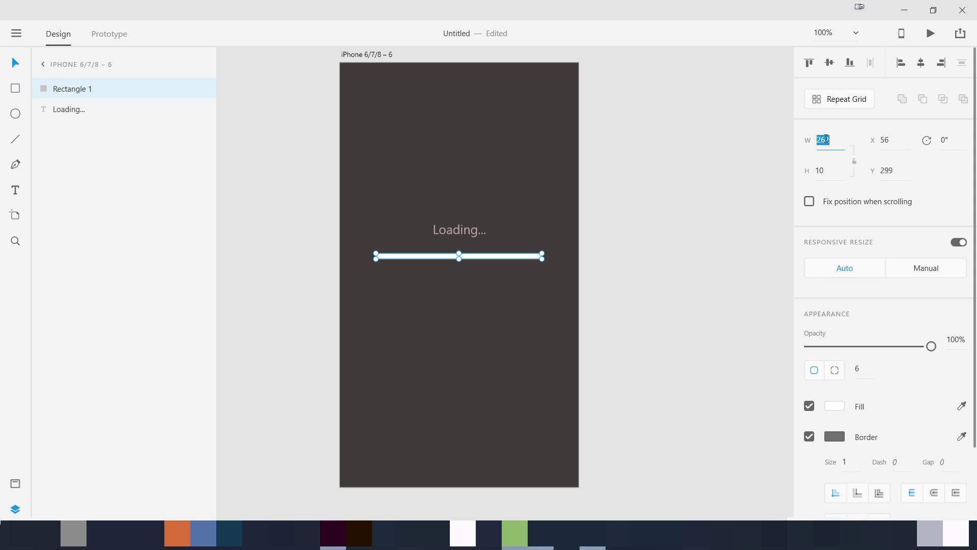
type("270")
key("Return")
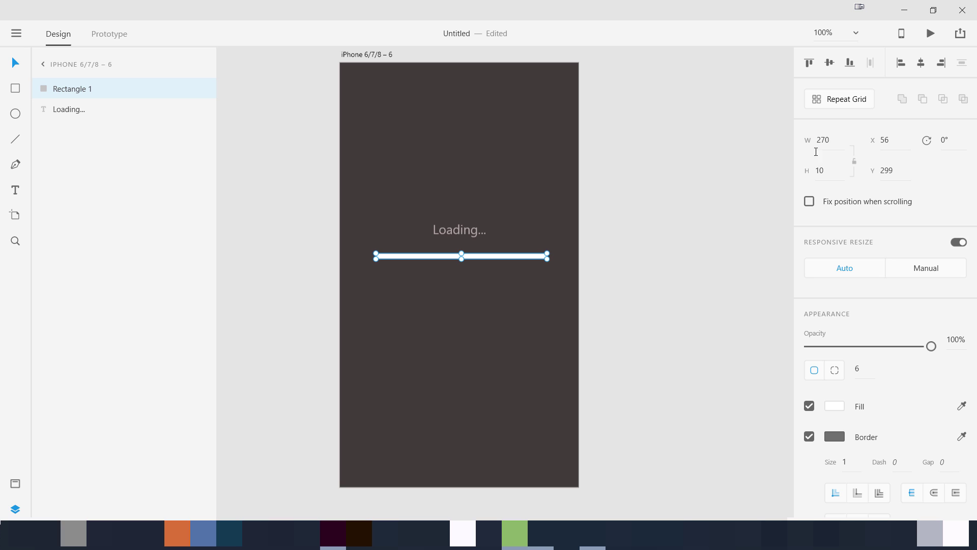
left_click(726, 220)
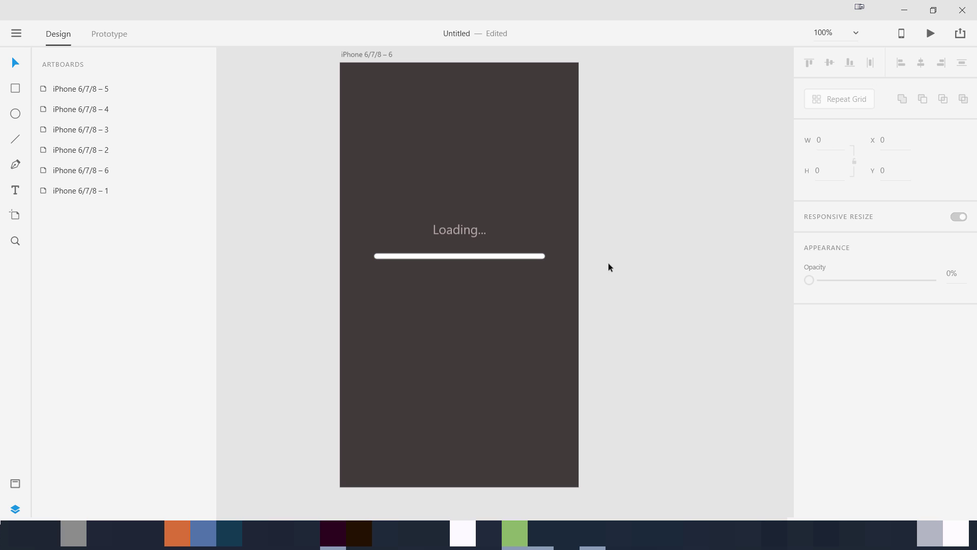
Fill the loading bar with the dark artboard background color sampled by the eyedropper.
scroll(476, 199, "up", 2)
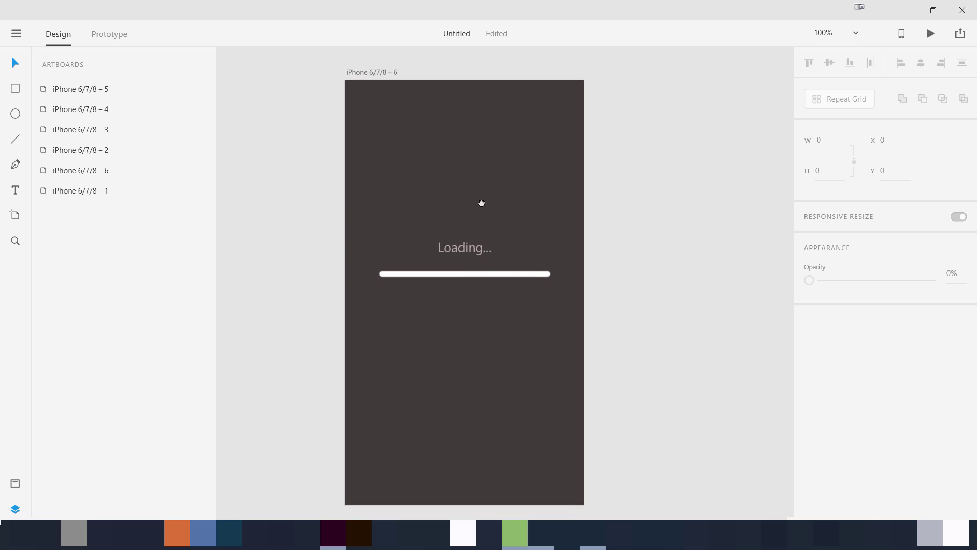
left_click(474, 267)
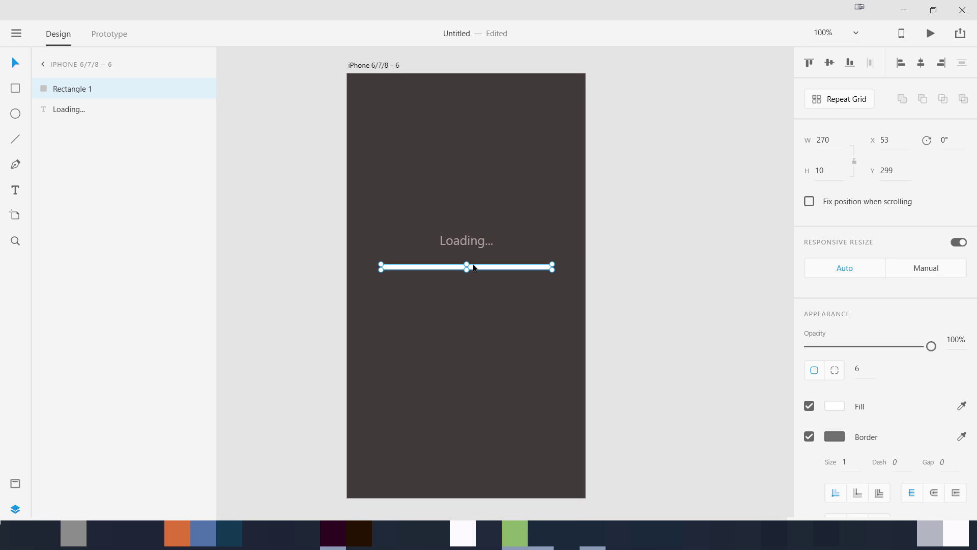
left_click(836, 407)
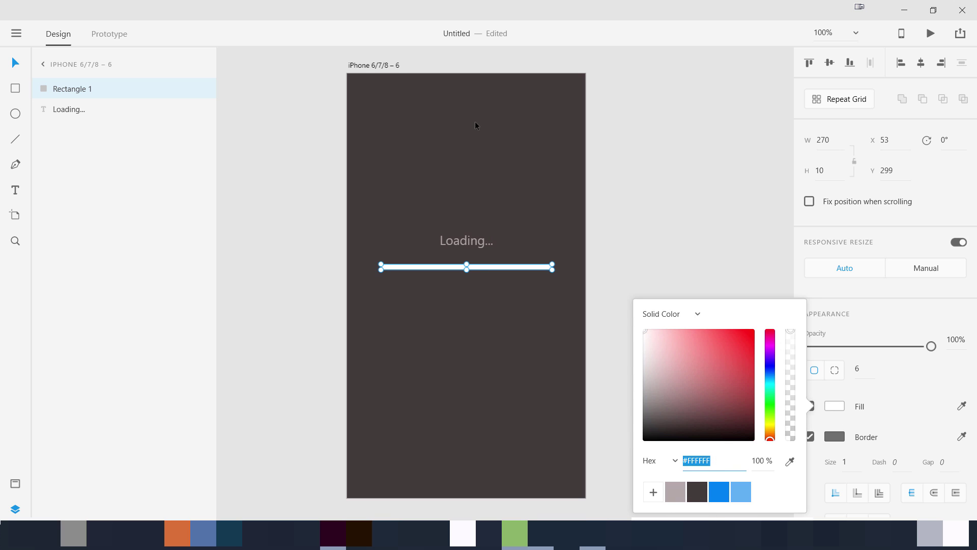
left_click(790, 461)
left_click(466, 158)
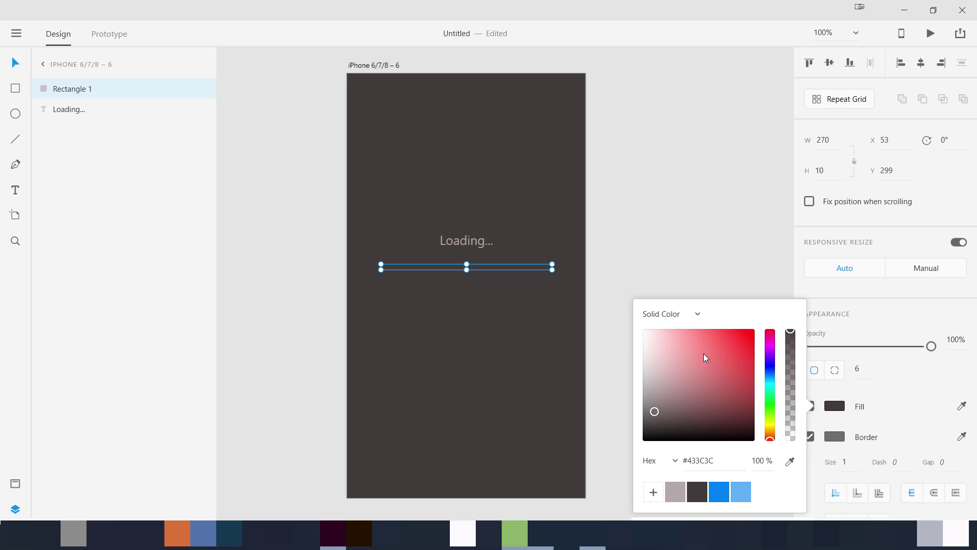
Switch the bar's fill color to HSB values and set its brightness to 15.
left_click(676, 461)
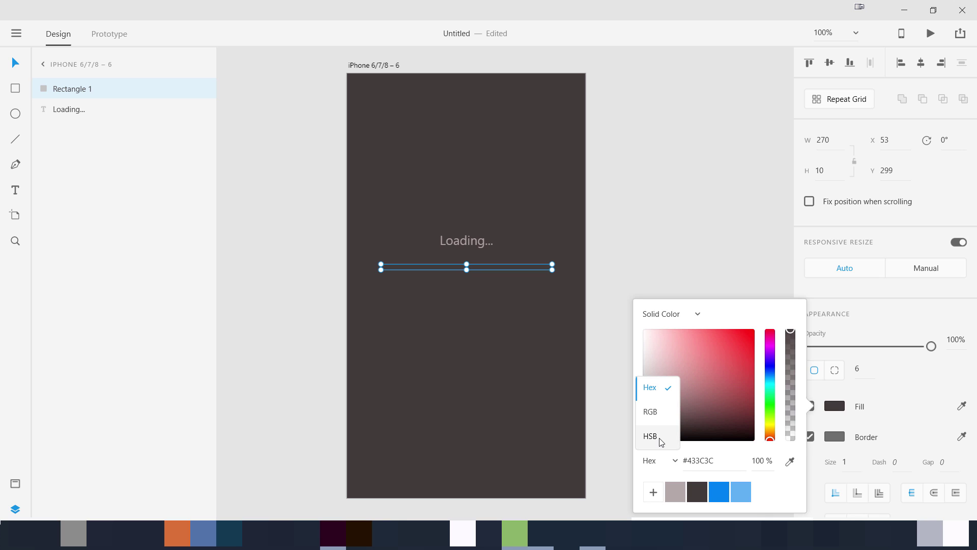
left_click(661, 437)
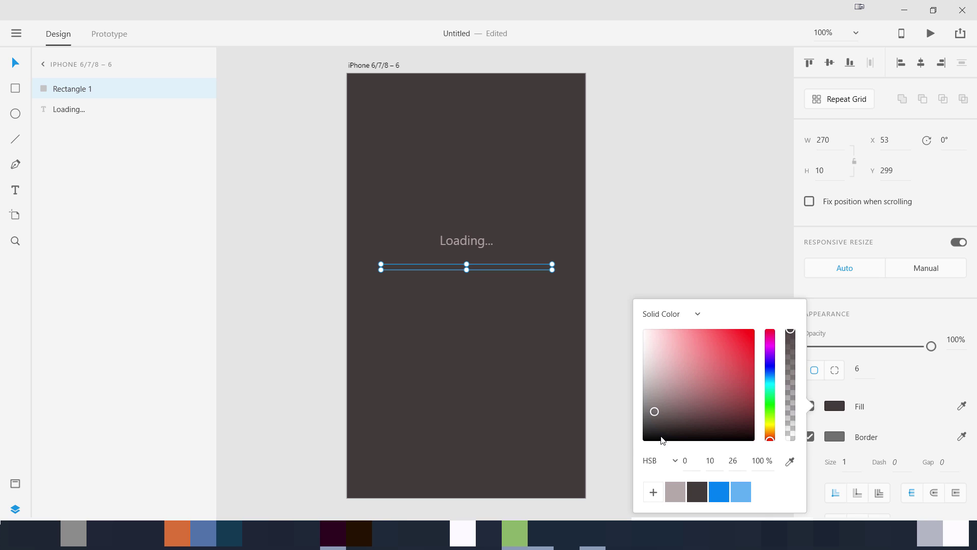
double_click(740, 459)
type("5")
type("15")
key("Return")
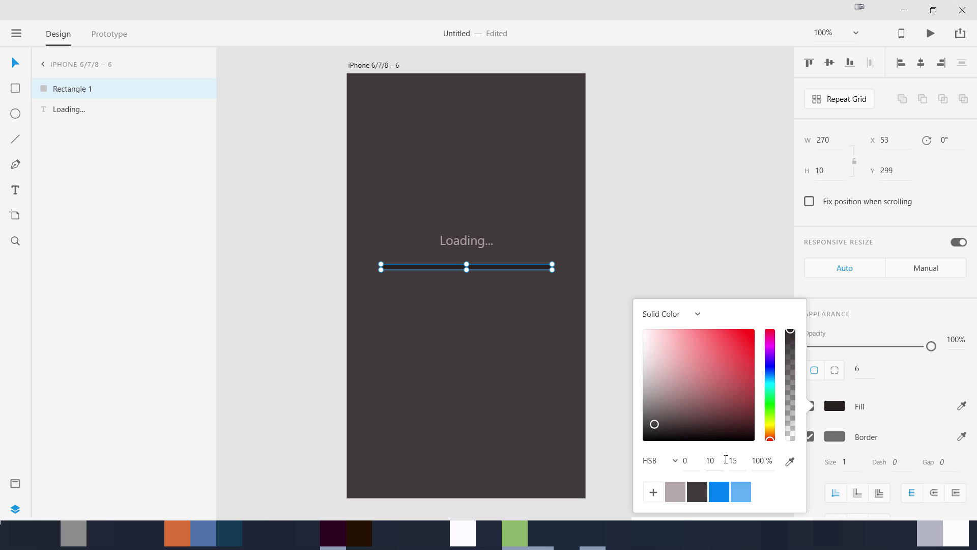
left_click(490, 347)
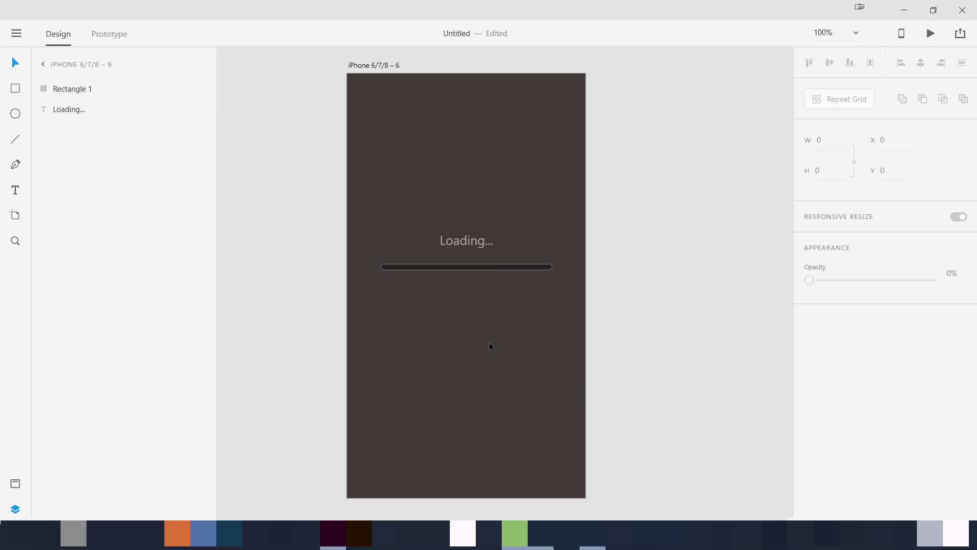
Remove the border from the dark loading bar.
left_click(496, 267)
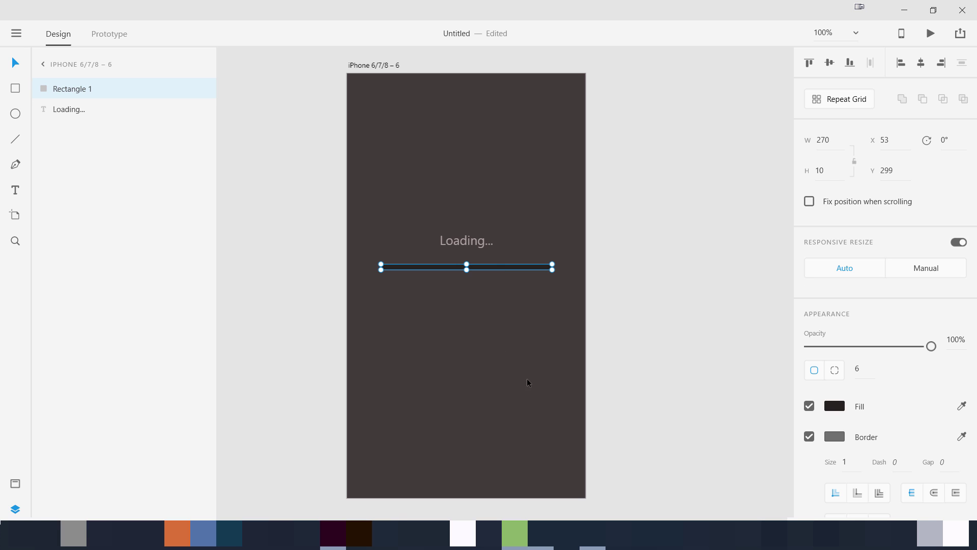
left_click(809, 438)
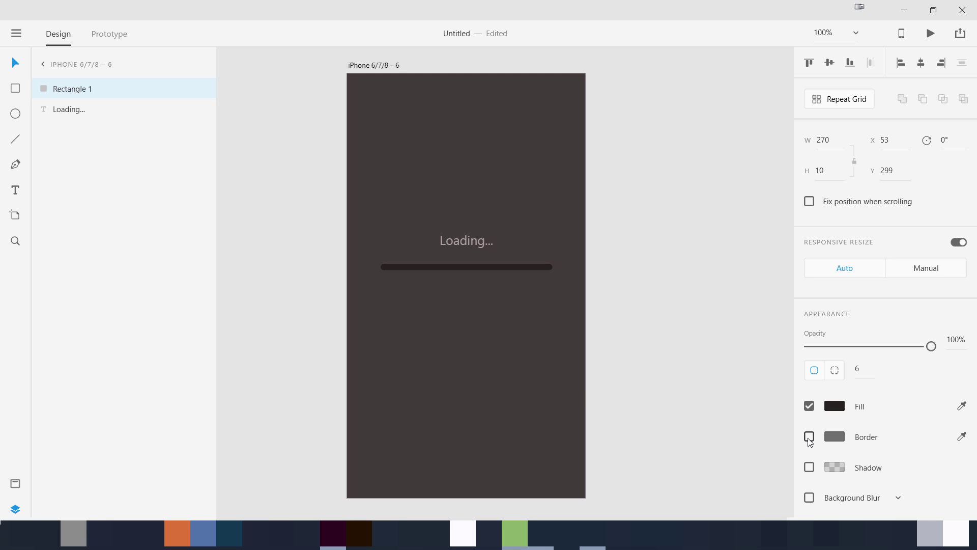
left_click(514, 351)
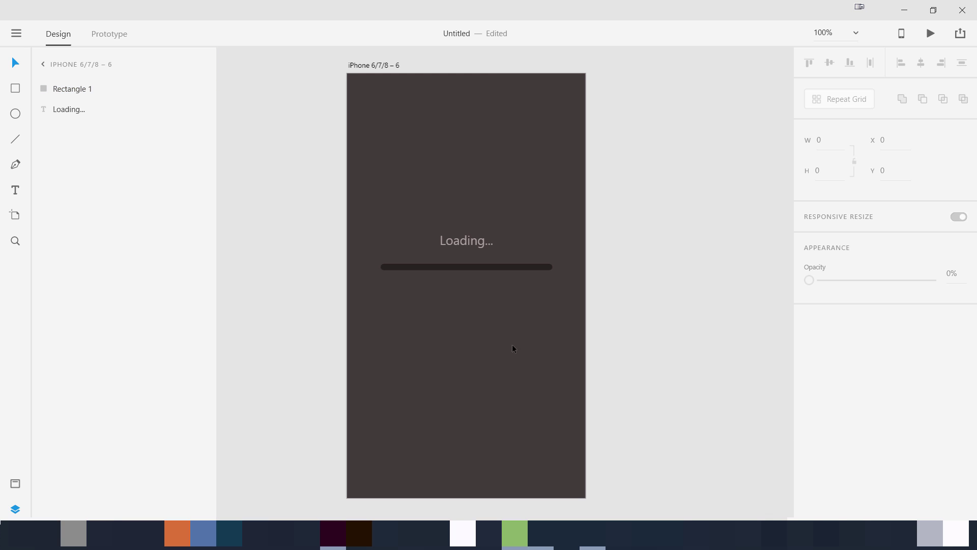
Duplicate the dark loading bar in place and fill the copy with the saved light blue swatch.
left_click(481, 267)
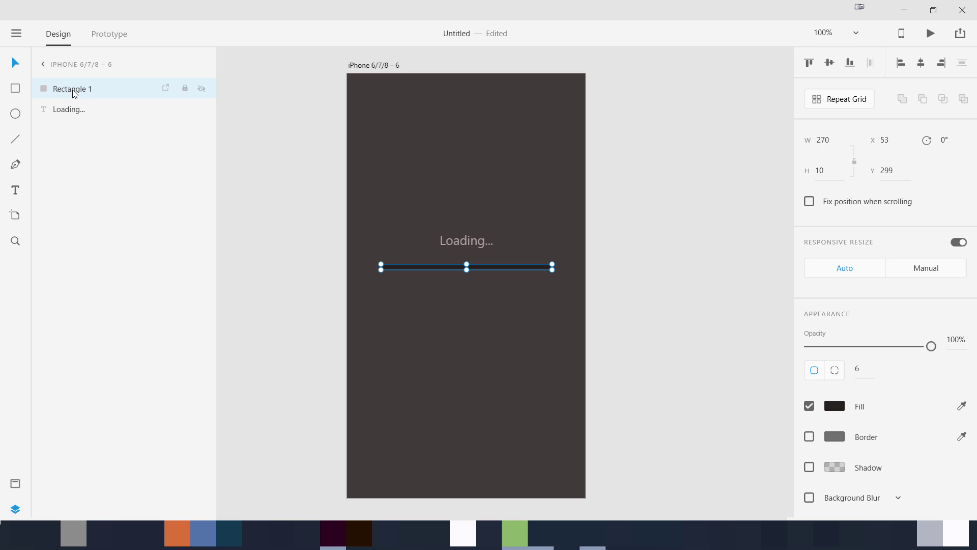
key("ctrl+d")
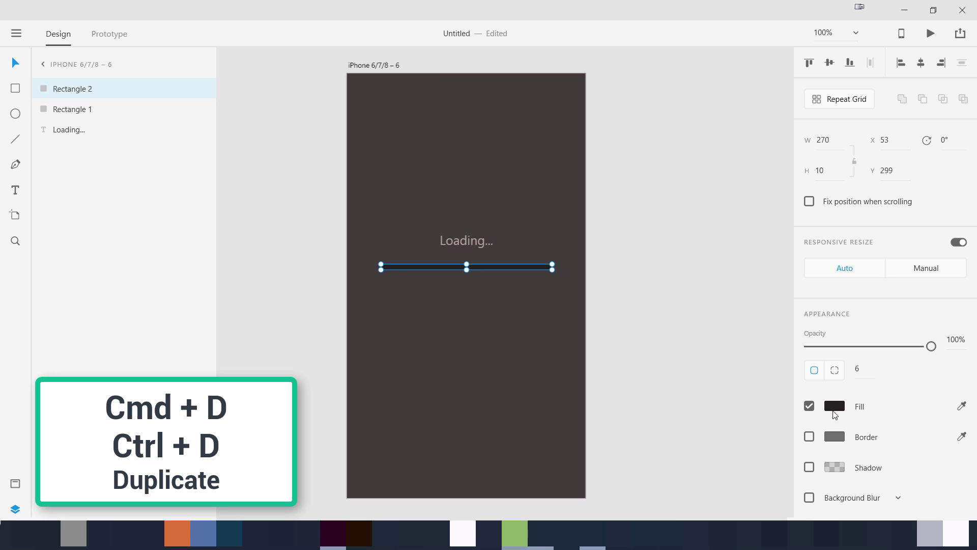
left_click(840, 408)
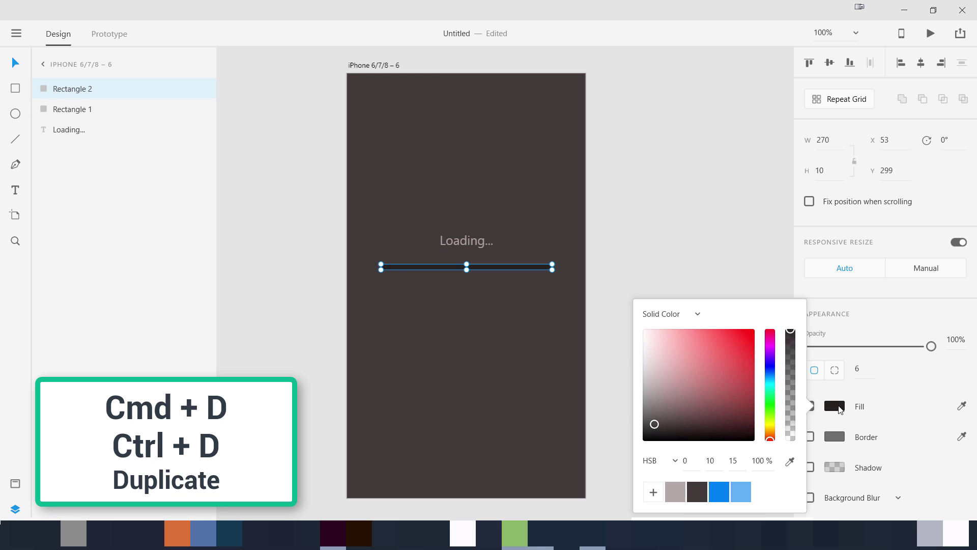
left_click(747, 493)
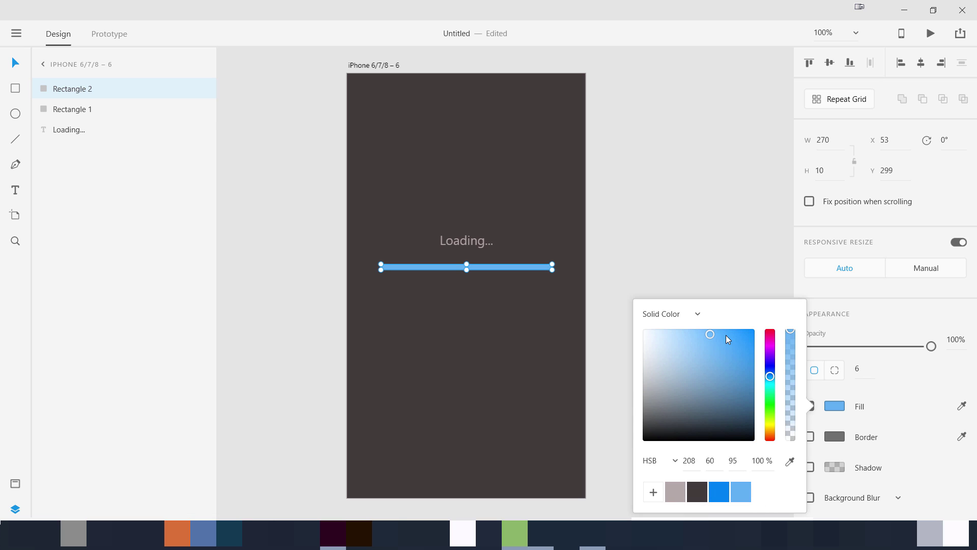
Brighten the copied bar's blue to HSB 208, 62, 100 and change its fill to a linear gradient.
mouse_move(723, 333)
left_mouse_down()
mouse_move(698, 328)
mouse_move(715, 328)
left_mouse_up()
left_click(694, 318)
left_click(682, 361)
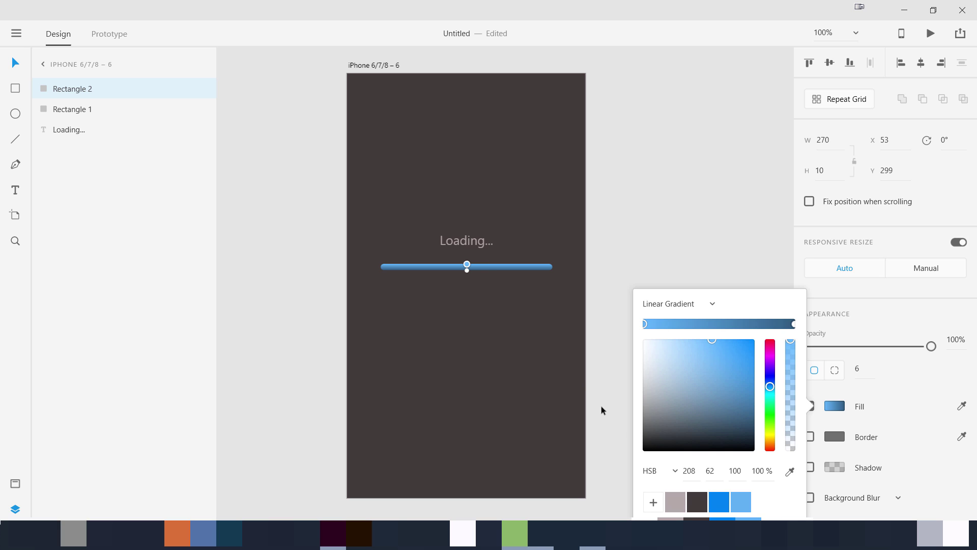
Recolor the bar's gradient to run from light blue HSB 202, 72, 100 to deep blue HSB 207, 100, 78.
left_click(794, 324)
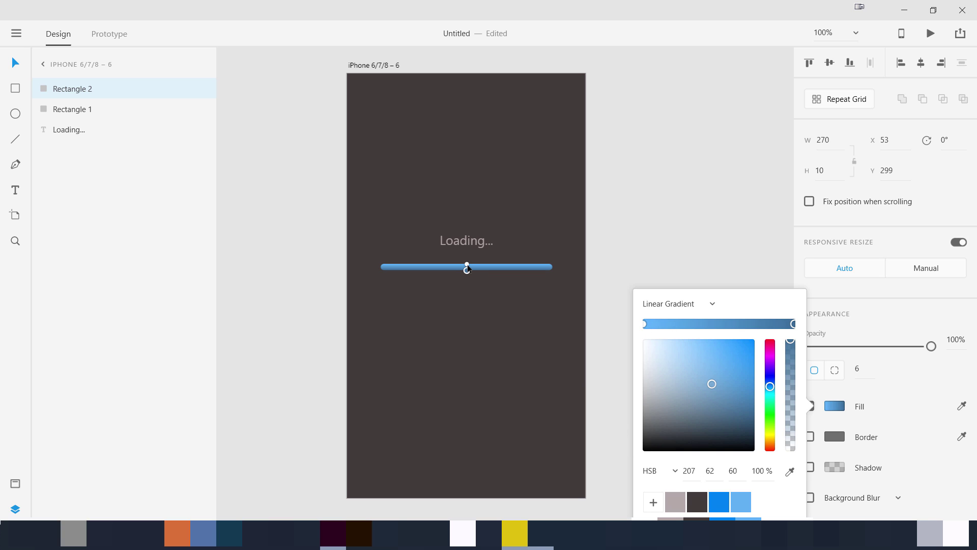
mouse_move(467, 265)
left_mouse_down()
mouse_move(370, 271)
mouse_move(467, 264)
left_mouse_up()
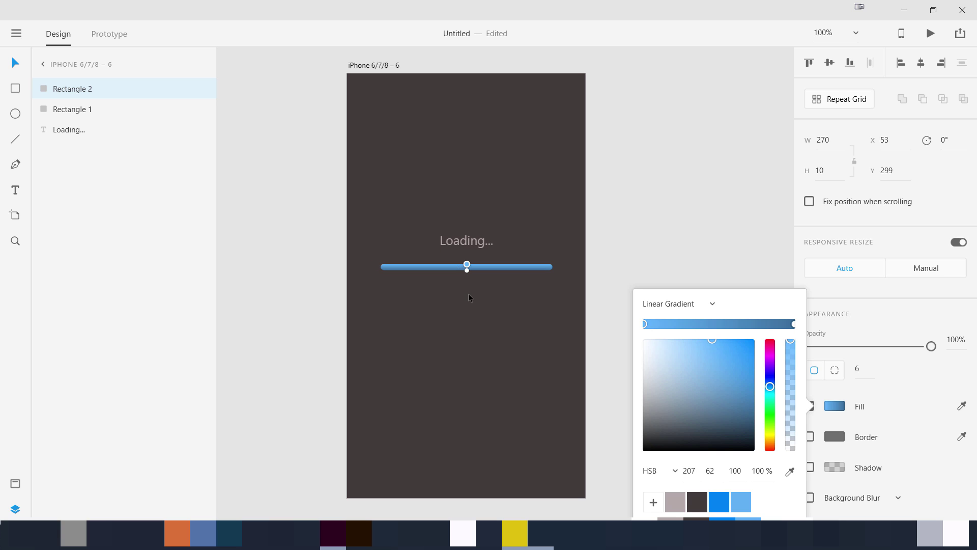
left_click(726, 343)
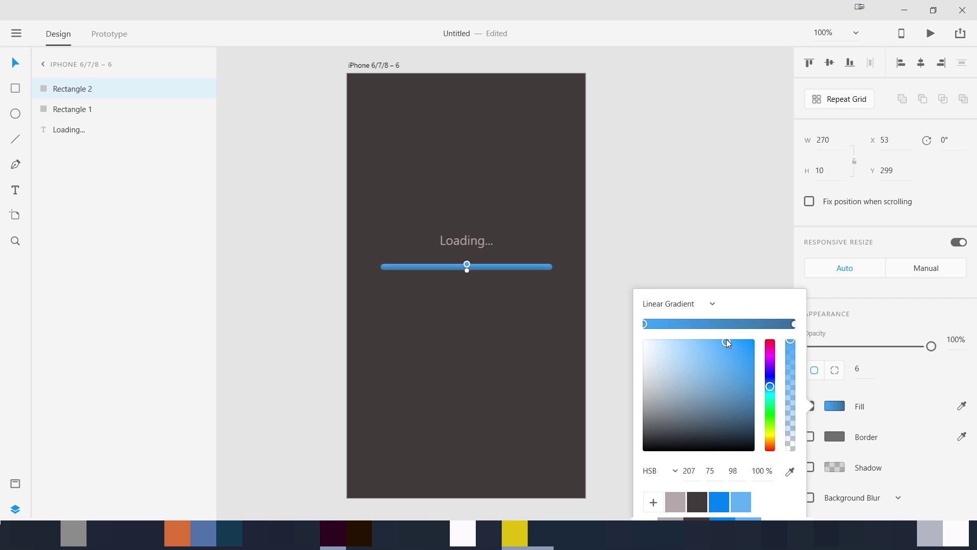
left_click_drag(727, 340, 727, 333)
left_click(769, 389)
left_click_drag(725, 346, 724, 335)
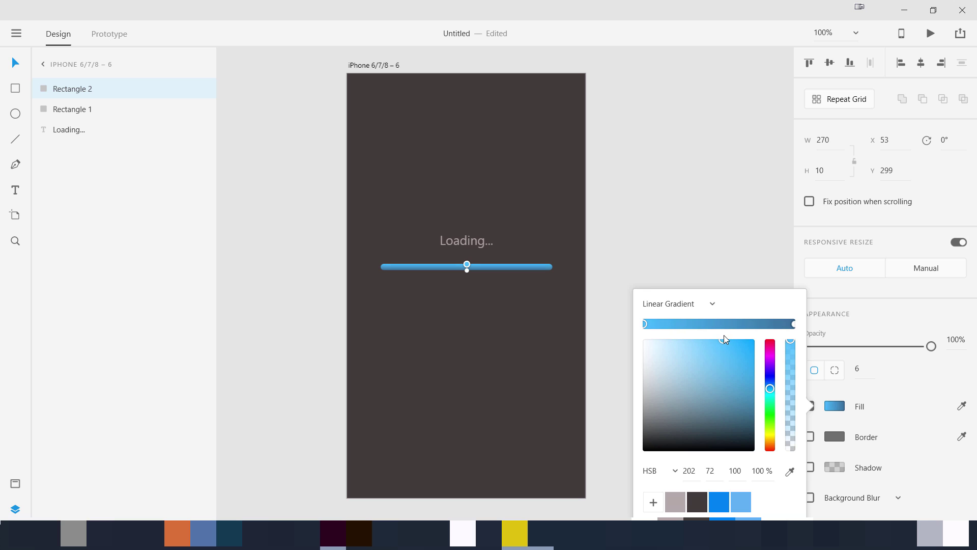
left_click(794, 324)
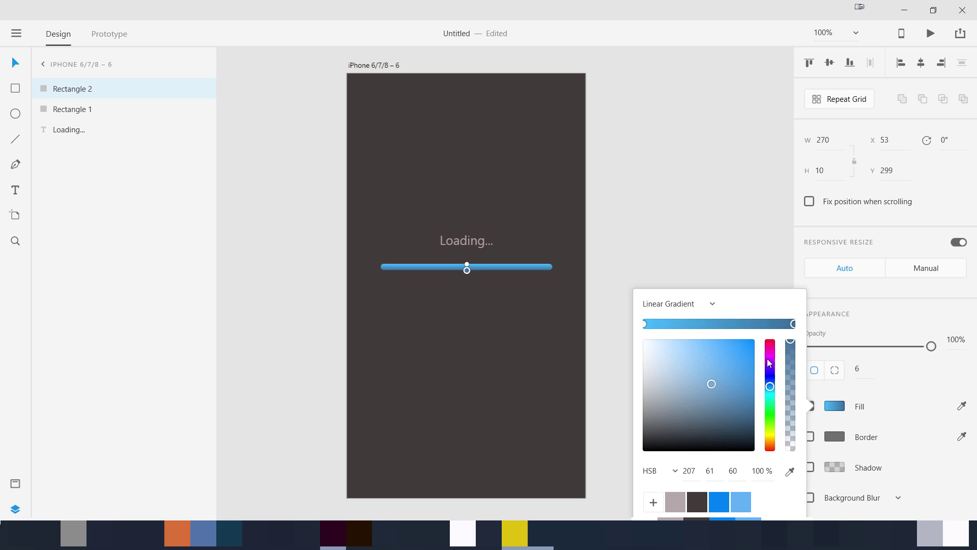
left_click_drag(728, 368, 760, 366)
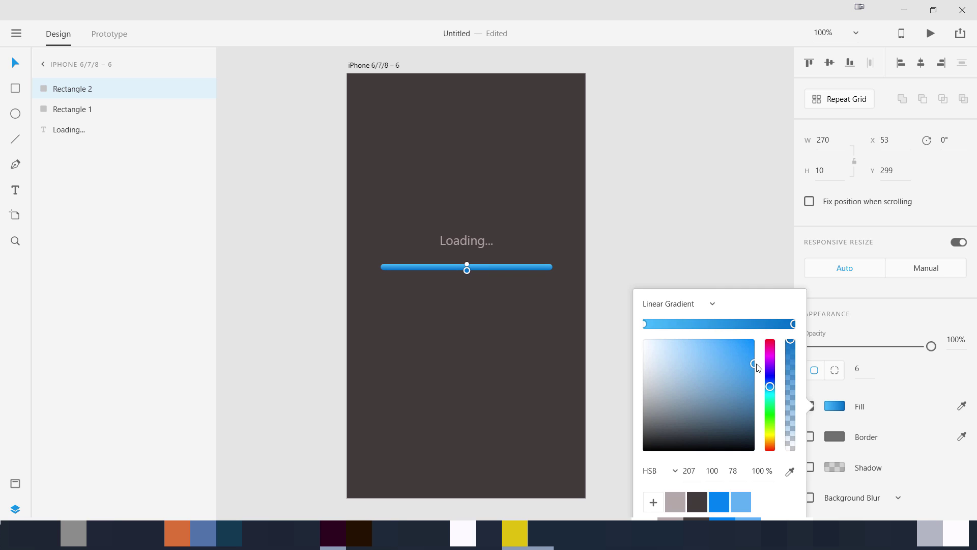
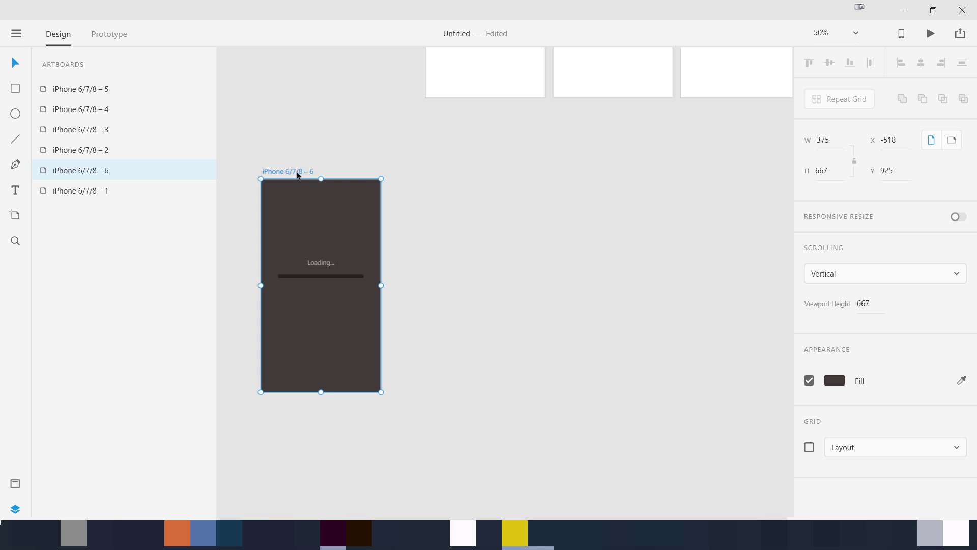
Duplicate the Loading... artboard nine times along the same row, making ten dark artboards.
left_click_drag(303, 174, 689, 169)
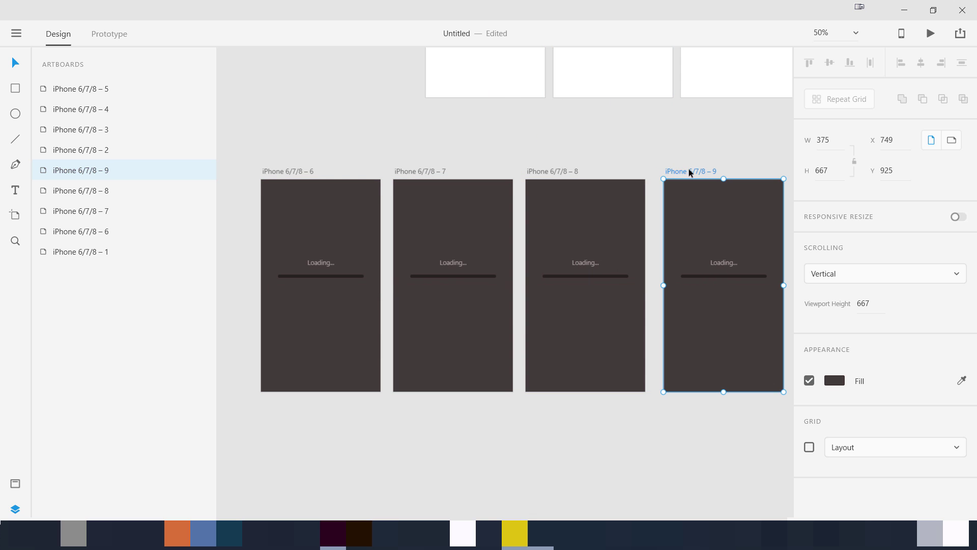
key("ctrl+minus")
key("ctrl+minus")
key("ctrl+minus")
key("ctrl+minus")
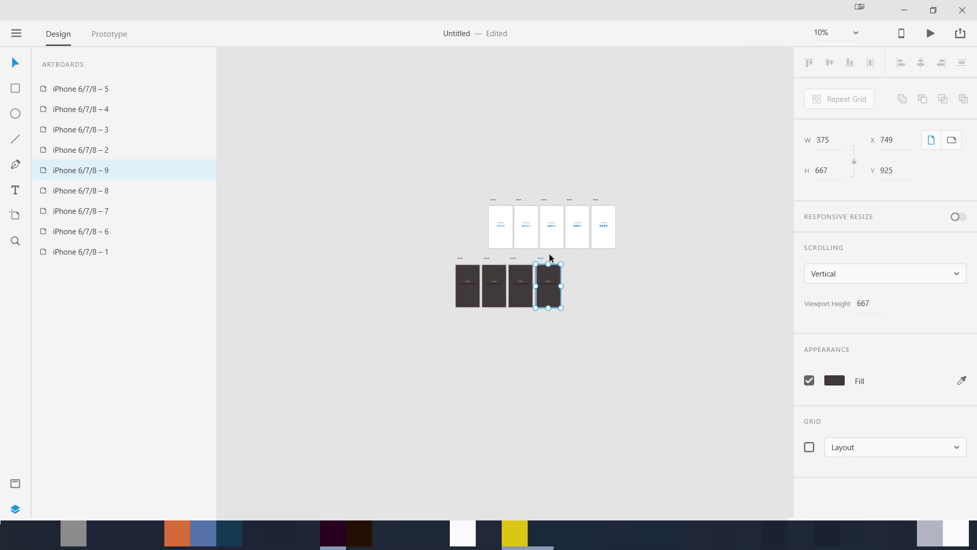
left_click_drag(542, 261, 716, 259)
left_click(581, 260)
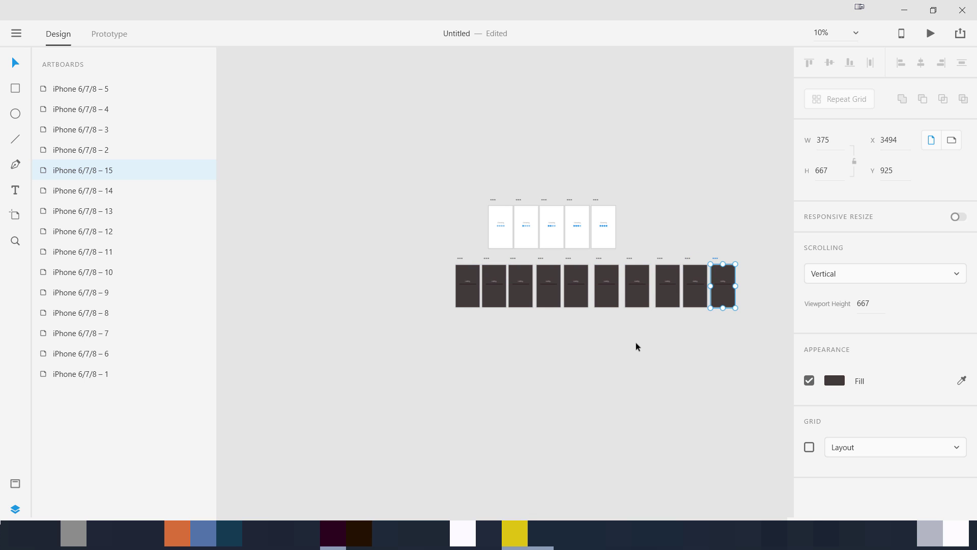
left_click(635, 346)
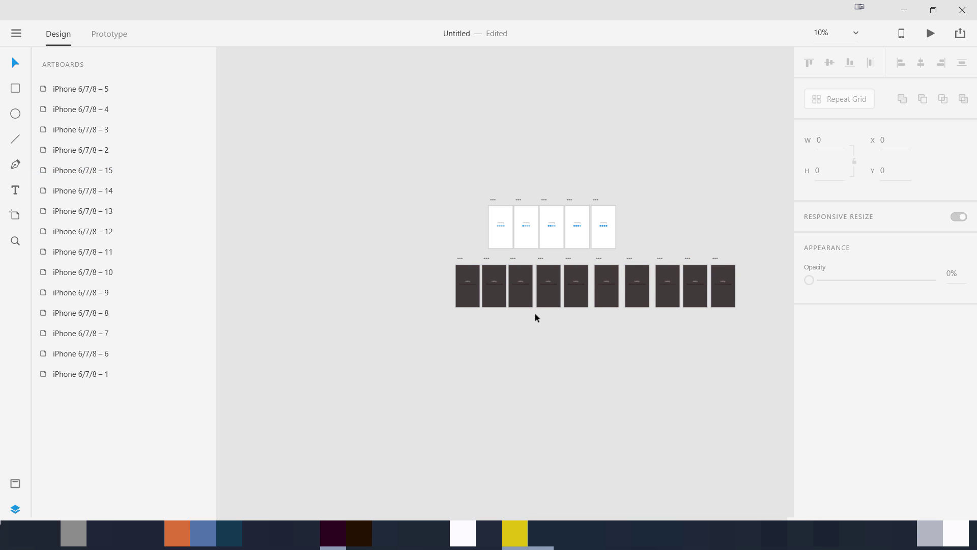
Show the hidden blue progress bar on artboard iPhone 6/7/8 – 7.
scroll(536, 313, "up", 5)
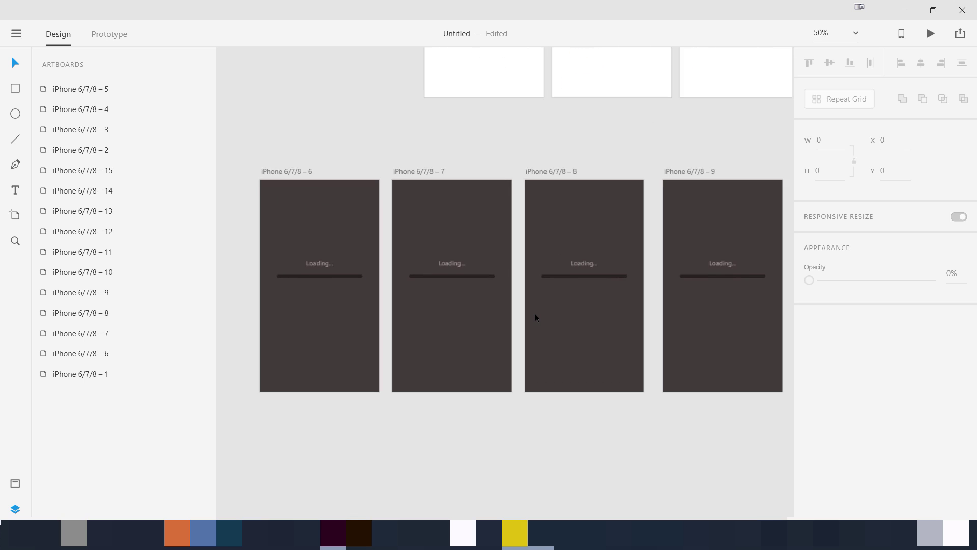
scroll(536, 317, "up", 1)
scroll(536, 317, "down", 1)
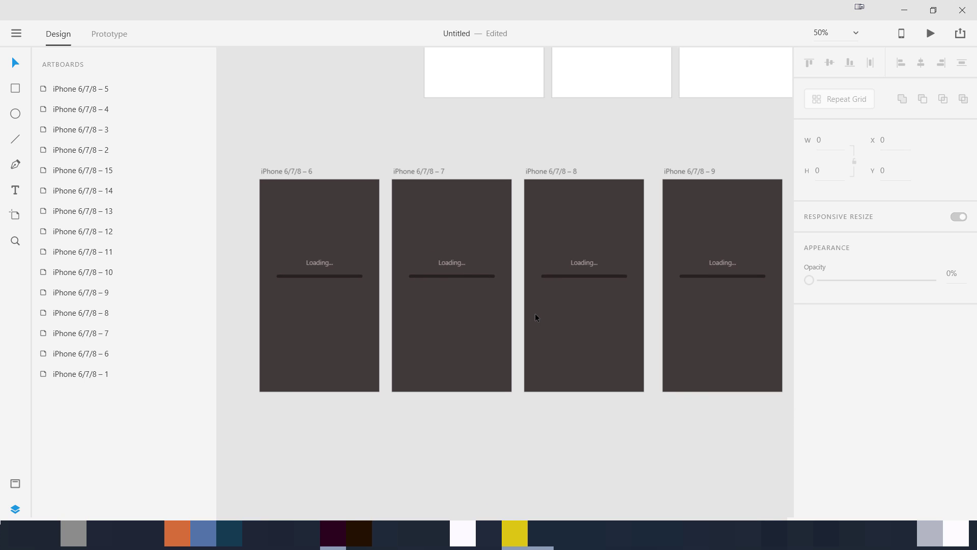
left_click(298, 168)
left_click(416, 169)
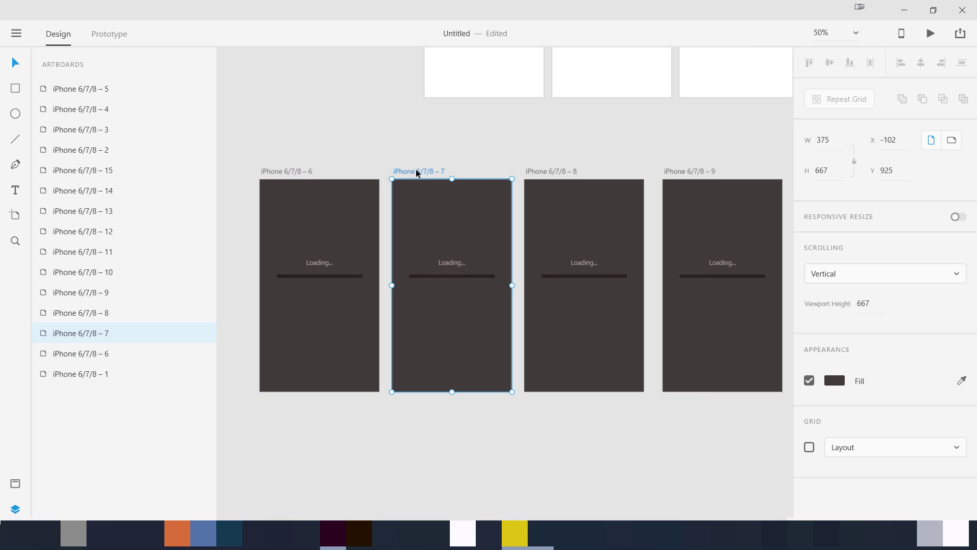
left_click(441, 274)
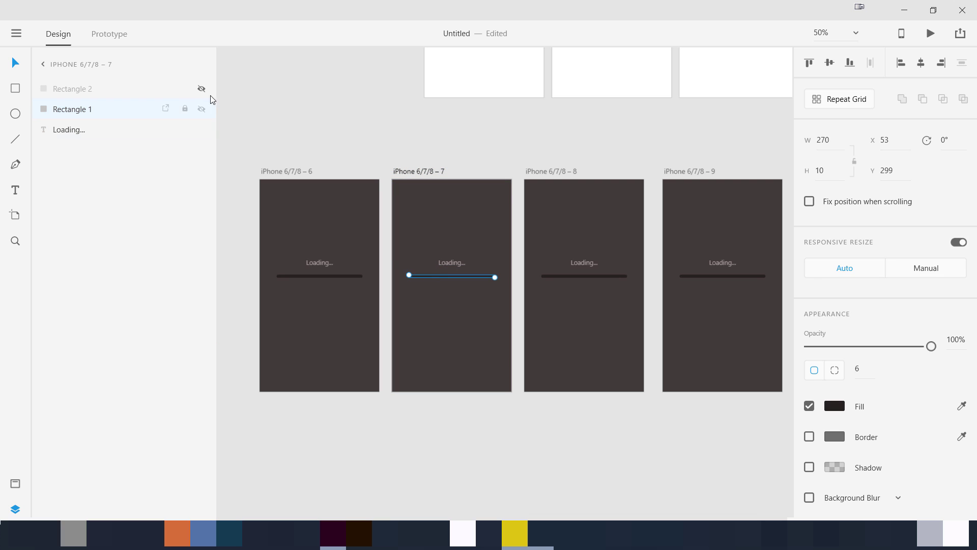
left_click(202, 89)
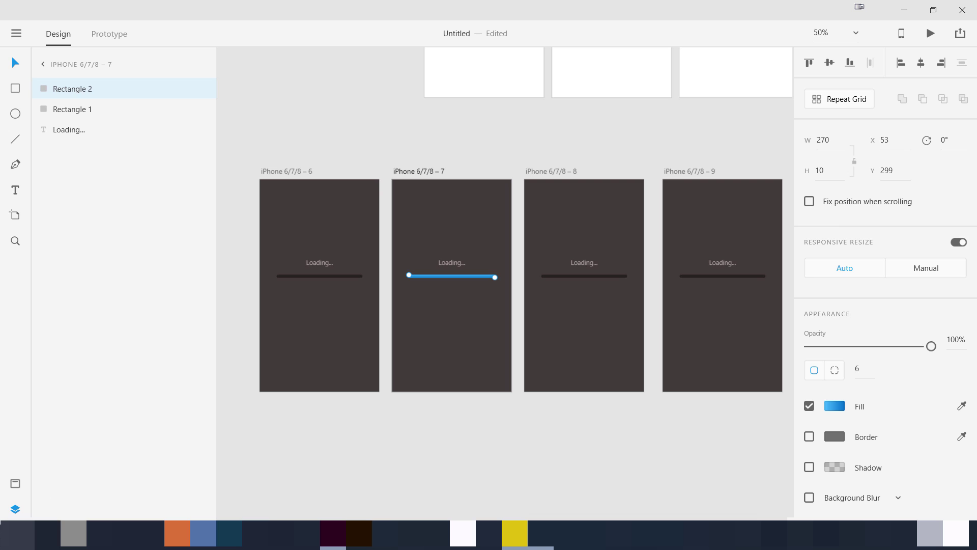
Divide 270 by 8 in Calculator to find the bar's width increment, and close Calculator.
left_click(19, 530)
left_click(53, 145)
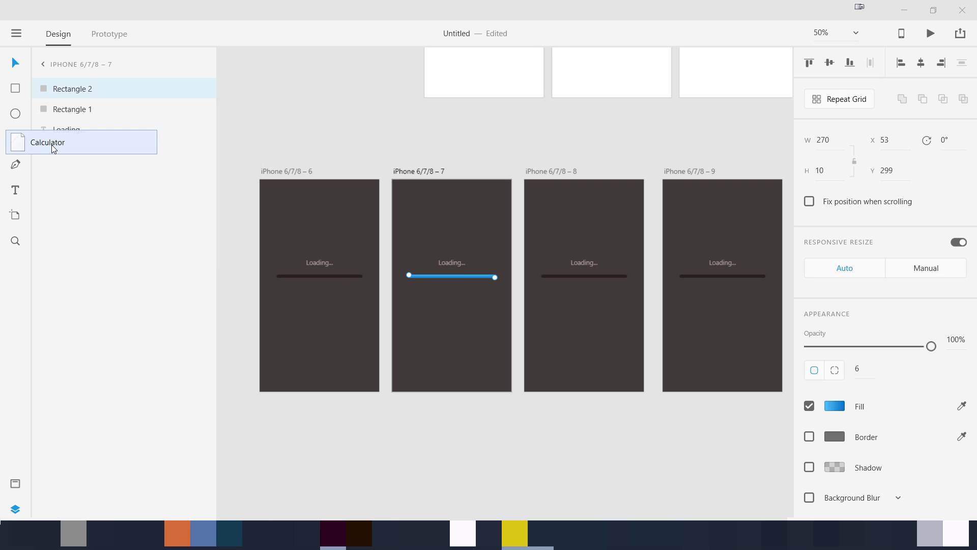
type("270")
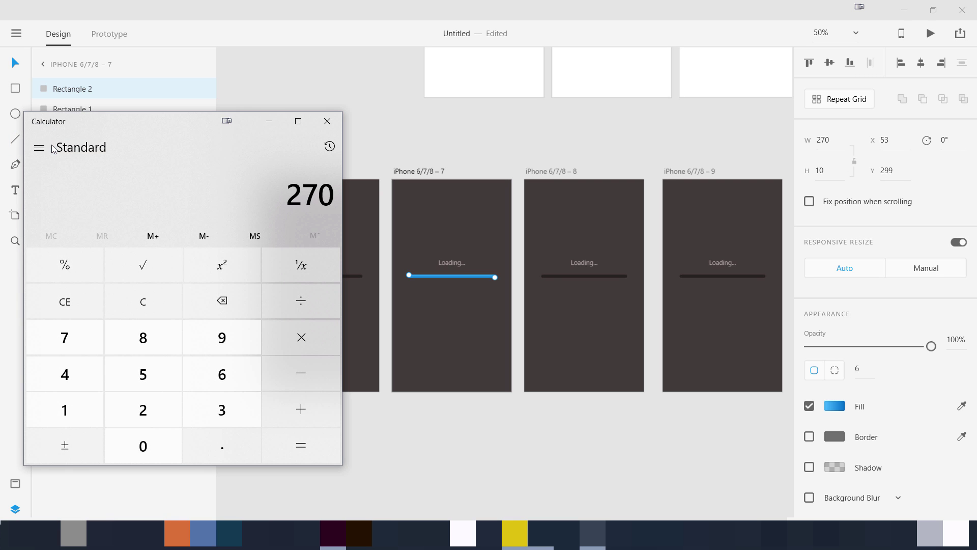
type("/8")
key("Return")
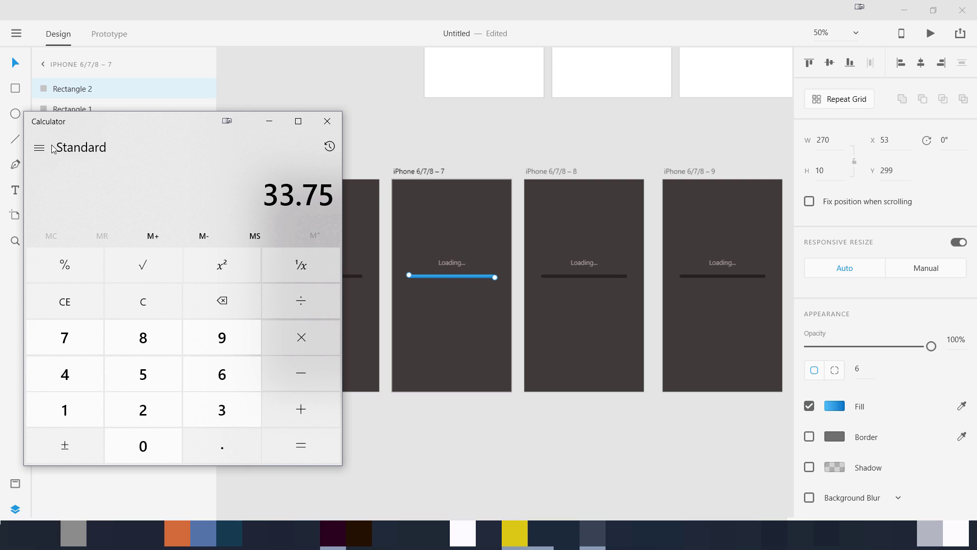
left_click(326, 123)
Set the width of the blue bar on iPhone 6/7/8 – 7 to 34.
left_click(830, 141)
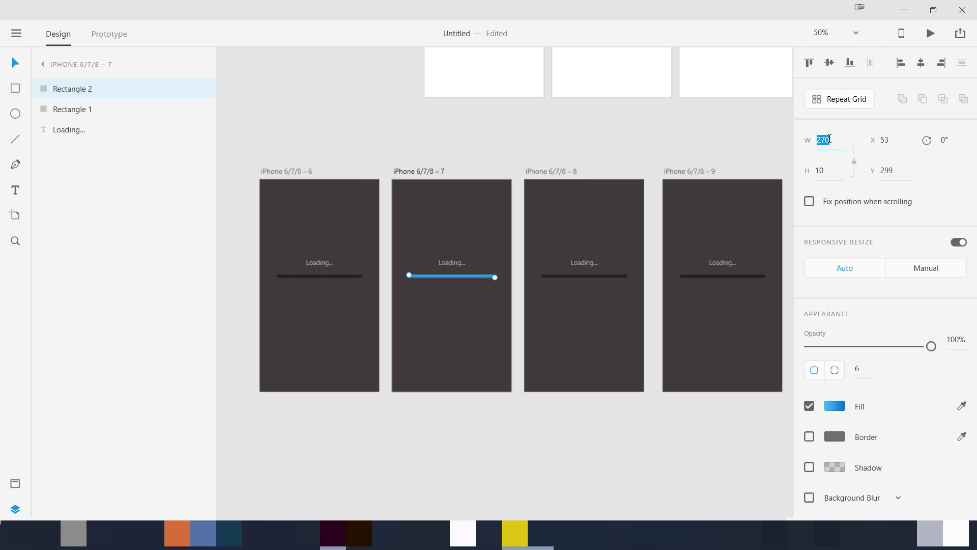
left_click(833, 140)
left_click_drag(833, 140, 814, 144)
type("34")
key("Return")
Show the hidden blue progress bar on artboard iPhone 6/7/8 – 8.
left_click(547, 172)
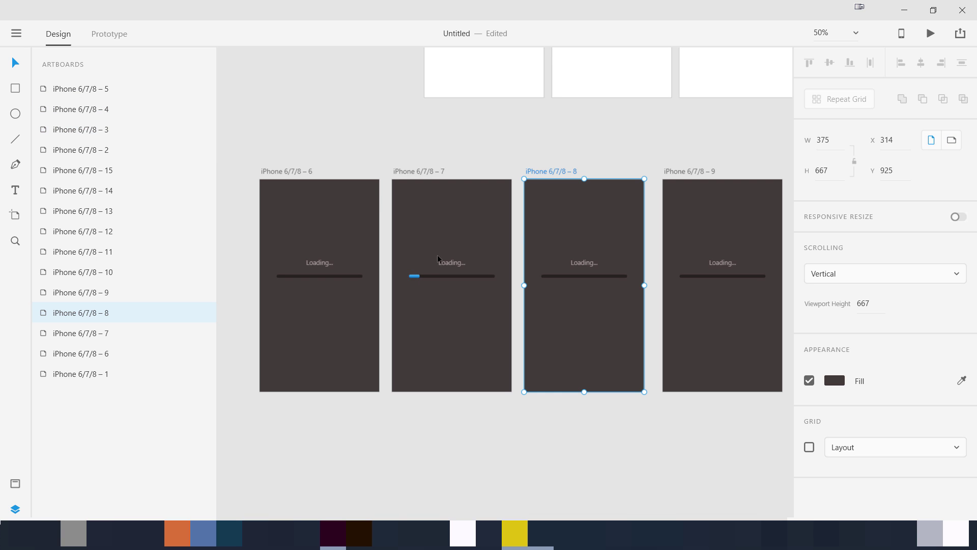
left_click(560, 276)
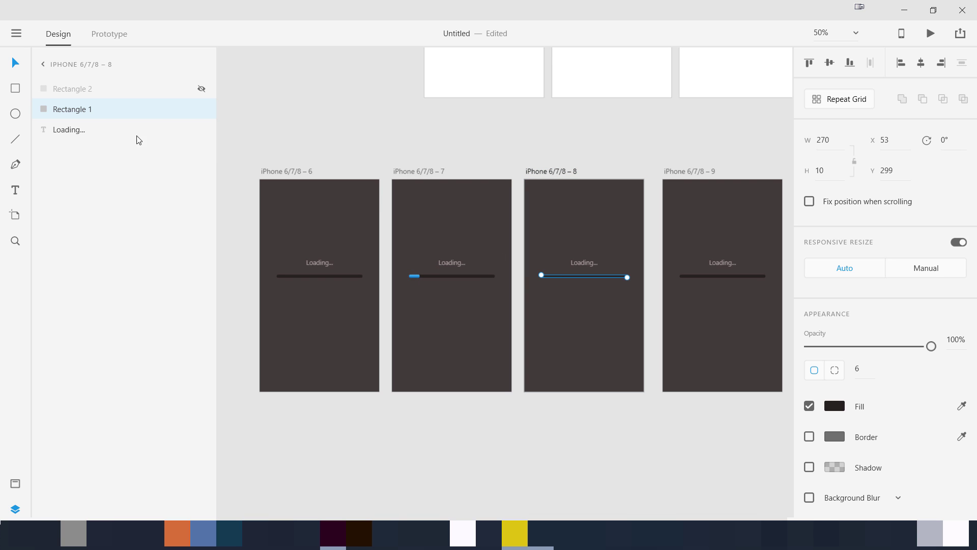
left_click(85, 90)
left_click(200, 88)
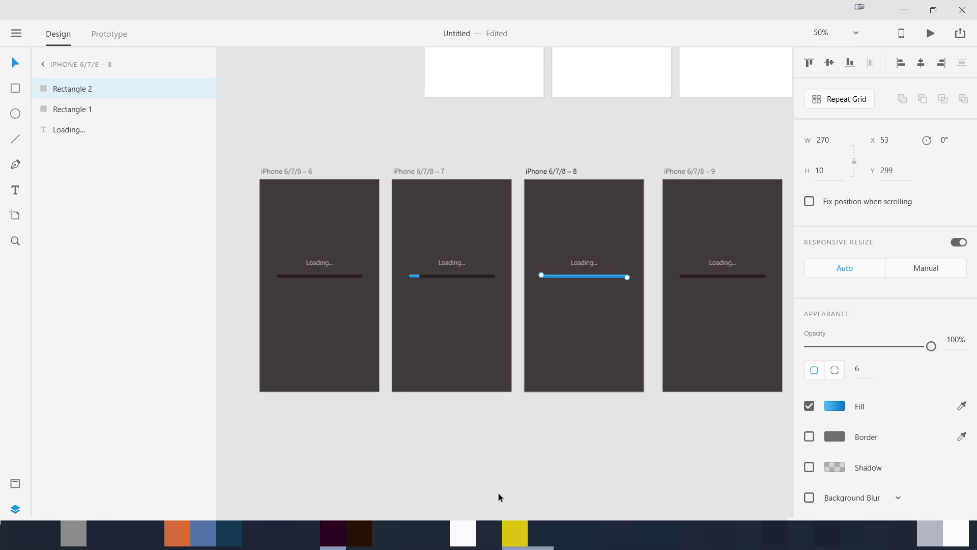
Multiply 34 by 2 in Calculator and set the iPhone 6/7/8 – 8 blue bar's width to 68.
left_click(15, 534)
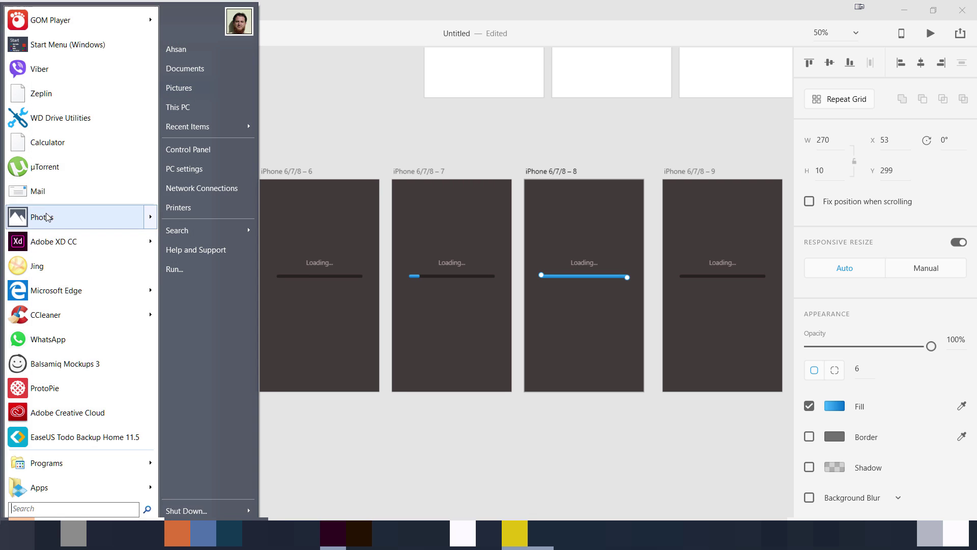
left_click(48, 142)
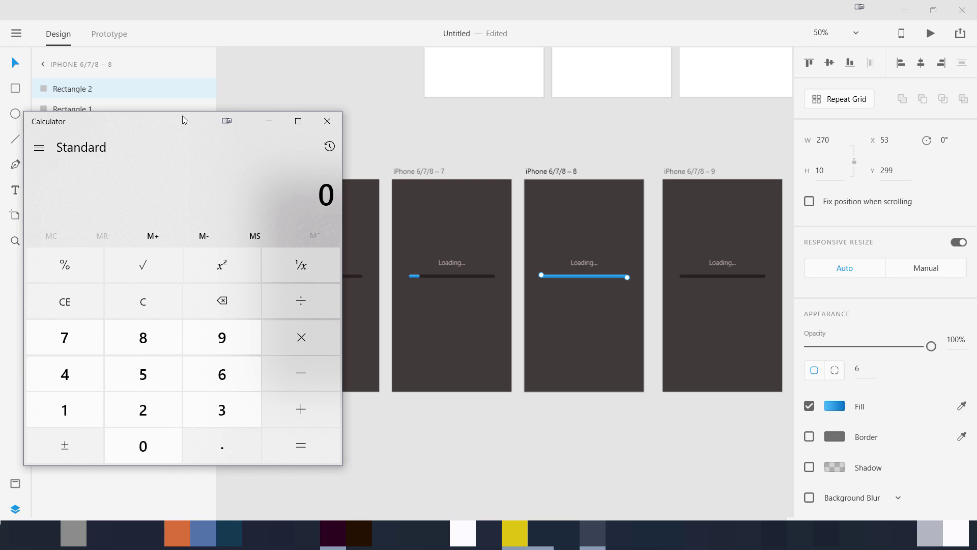
type("34*2")
key("Return")
left_click(823, 140)
type("68")
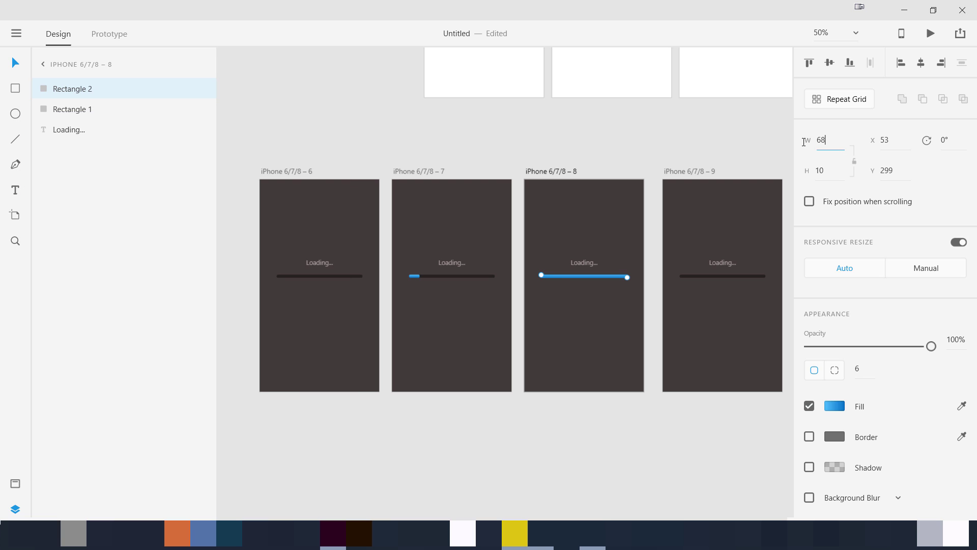
key("Return")
Add 34 to 68 in Calculator to get the third bar width.
left_click(592, 533)
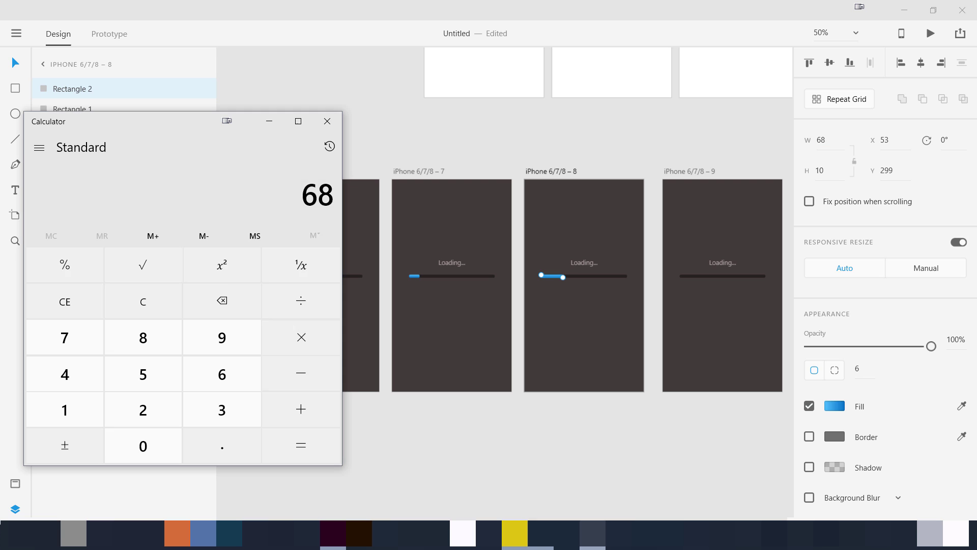
type("+34")
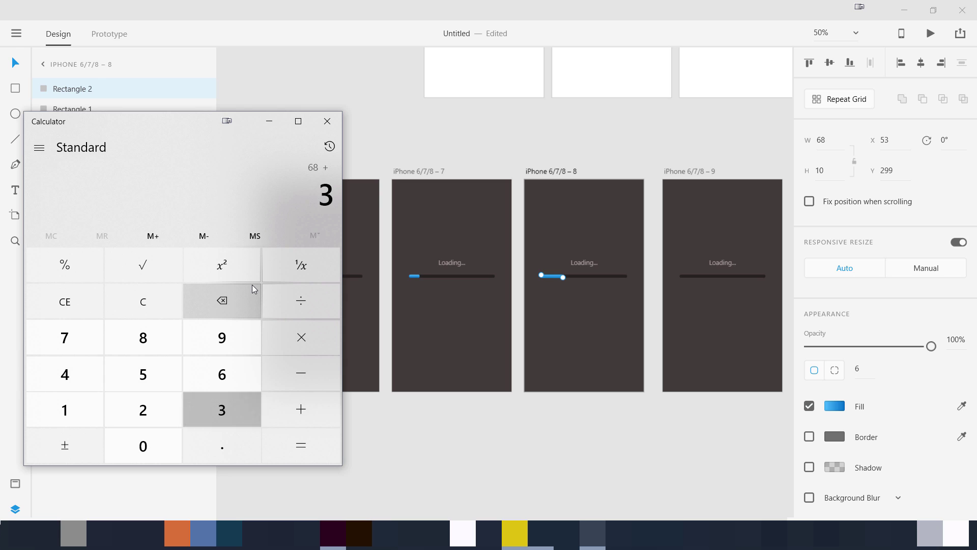
key("Return")
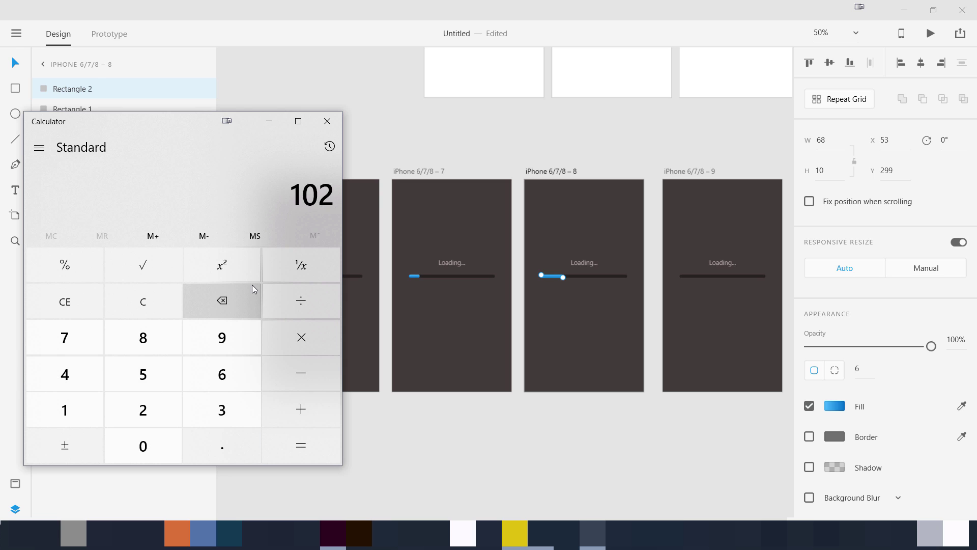
Show the hidden blue bar on artboard iPhone 6/7/8 – 9 and set its width to 102.
left_click(700, 171)
left_click(705, 277)
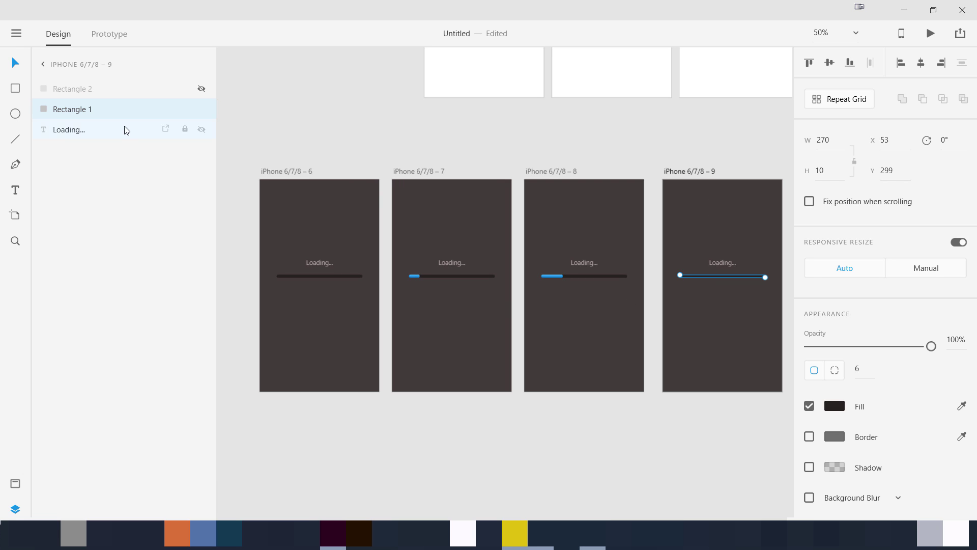
left_click(110, 91)
left_click(201, 88)
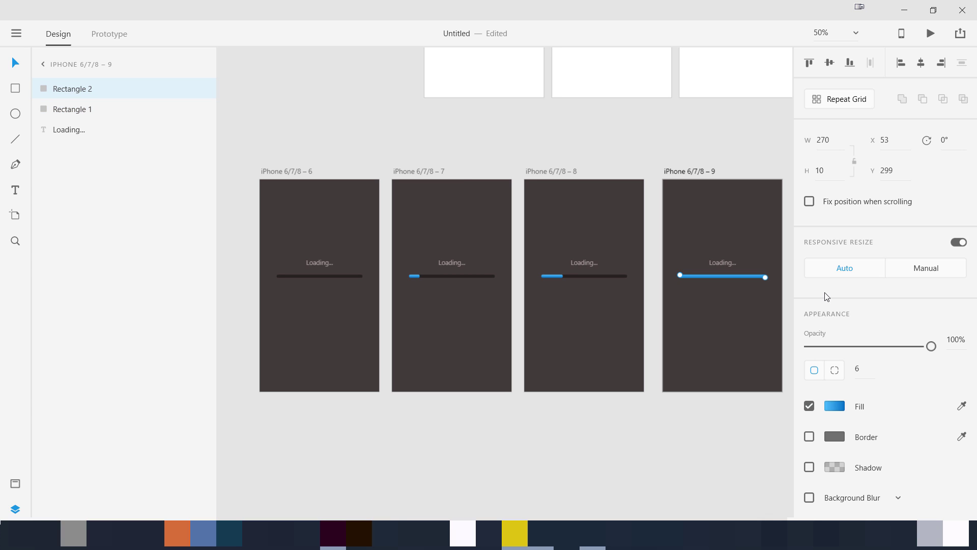
left_click(836, 142)
type("100")
key("Return")
Show the hidden blue progress bar on artboard iPhone 6/7/8 – 10.
scroll(698, 469, "right", 5)
left_click(585, 279)
left_click(202, 88)
left_click(196, 90)
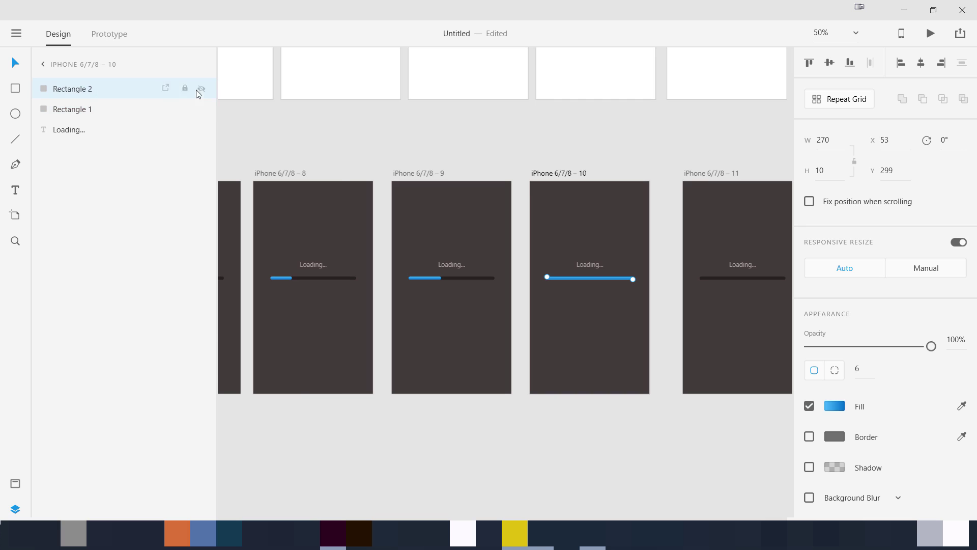
Work out 136 in Calculator and set the iPhone 6/7/8 – 10 blue bar's width to 136.
left_click(593, 535)
type("136")
left_click(323, 121)
left_click(831, 142)
type("136")
key("Return")
Work out the next bar width, 170, in Calculator and close it.
left_click(593, 534)
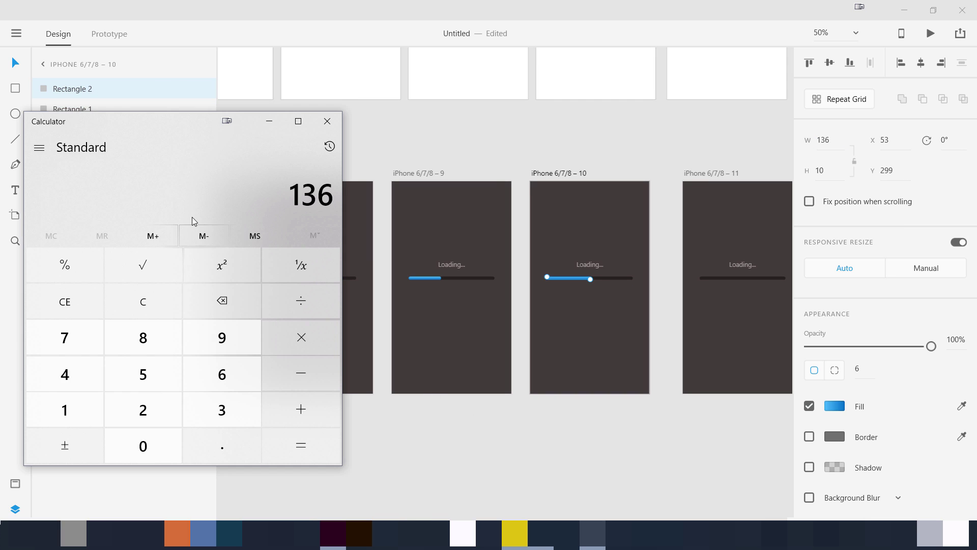
type("170")
left_click(322, 120)
Show the hidden blue bar on artboard iPhone 6/7/8 – 11 and set its width to 170.
left_click(711, 173)
double_click(743, 278)
left_click(200, 88)
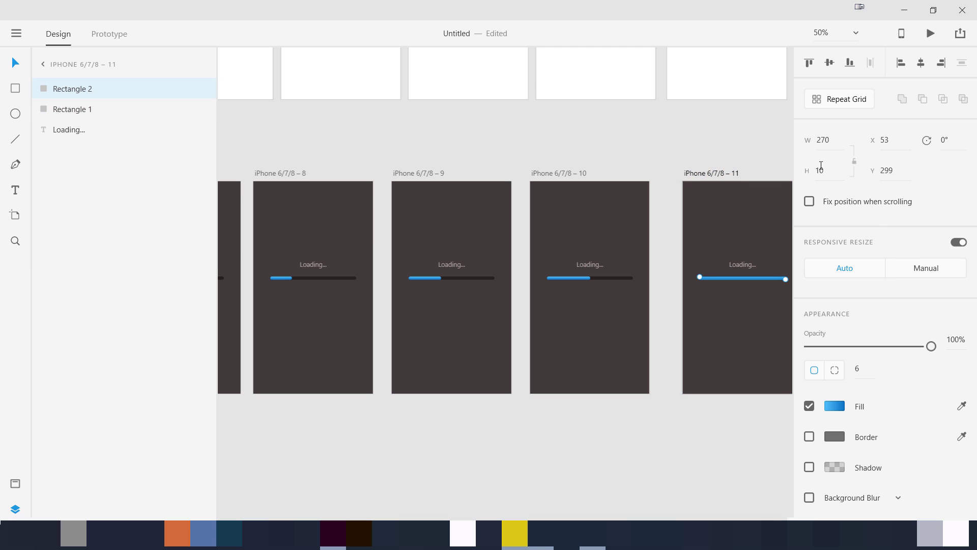
left_click(831, 142)
type("170")
key("Return")
Show the hidden blue progress bar on artboard iPhone 6/7/8 – 12.
scroll(751, 260, "right", 5)
left_click(625, 255)
double_click(626, 263)
left_click(202, 90)
Work out 204 in Calculator and set the iPhone 6/7/8 – 12 blue bar's width to 204.
left_click(593, 534)
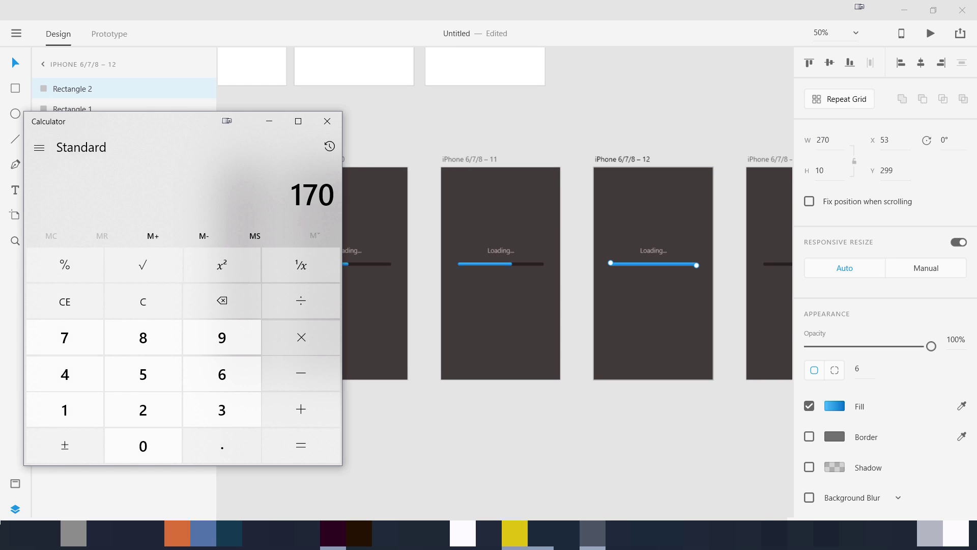
type("204")
left_click(323, 120)
left_click(830, 142)
type("204")
key("Return")
Show the hidden blue progress bar on artboard iPhone 6/7/8 – 13.
scroll(576, 177, "right", 5)
left_click(575, 176)
double_click(590, 271)
left_click(200, 88)
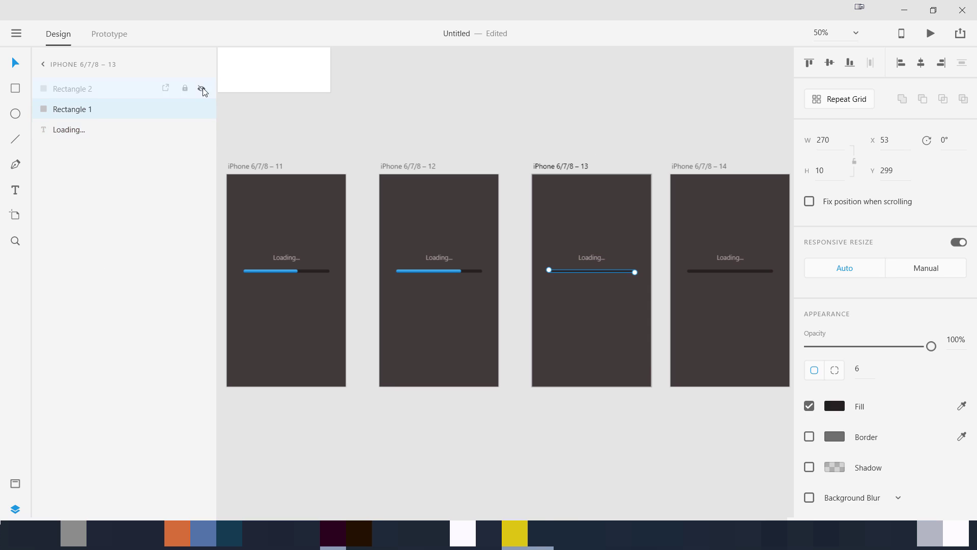
Work out 236 in Calculator and set the iPhone 6/7/8 – 13 blue bar's width to 236.
left_click(15, 535)
left_click(45, 141)
type("32")
key("Return")
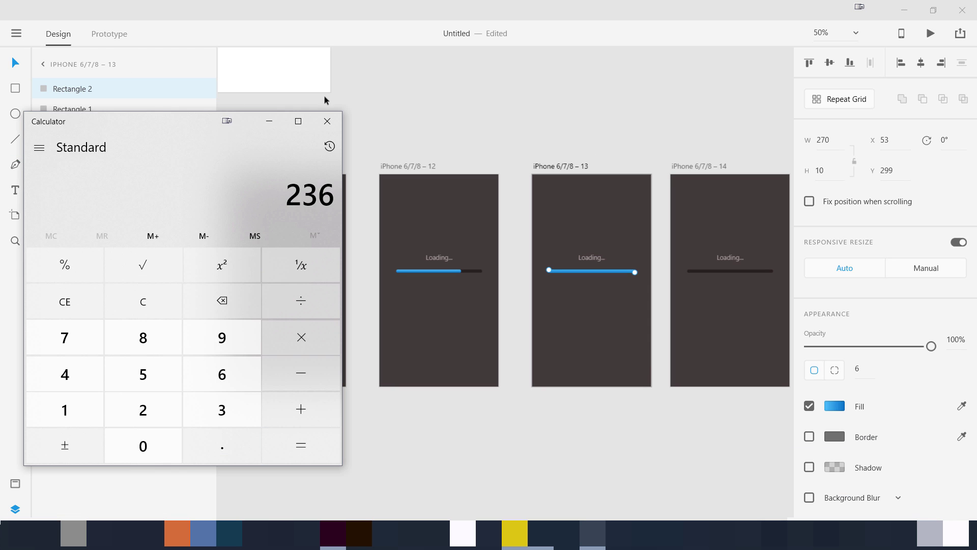
left_click(328, 121)
left_click(834, 142)
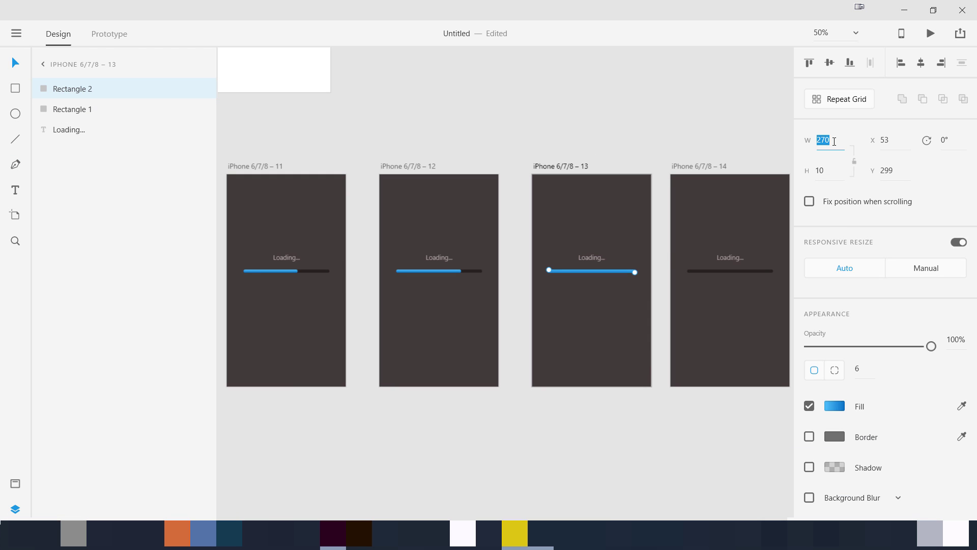
type("236")
key("Return")
Show the hidden blue bar at full width on artboard iPhone 6/7/8 – 14 and deselect it.
left_click(737, 269)
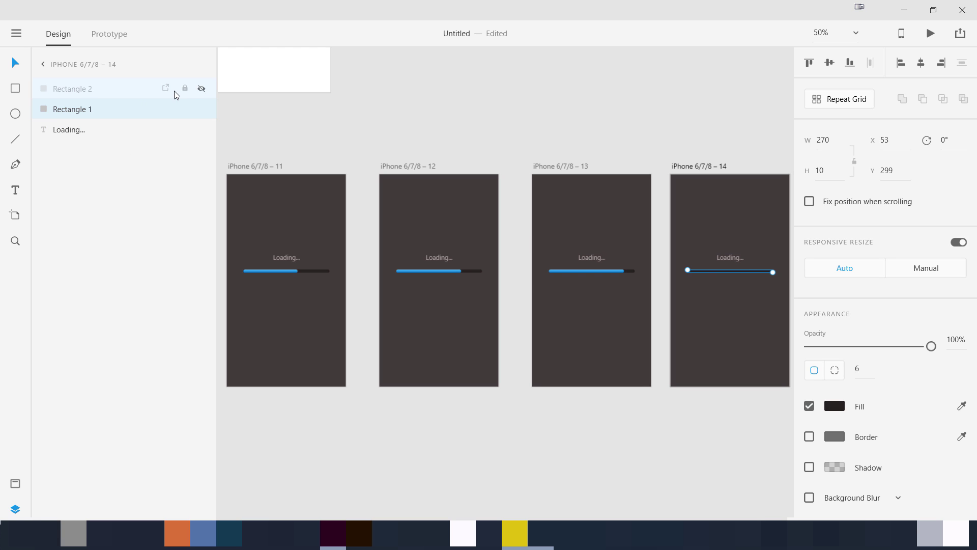
left_click(199, 89)
left_click(200, 90)
left_click(468, 116)
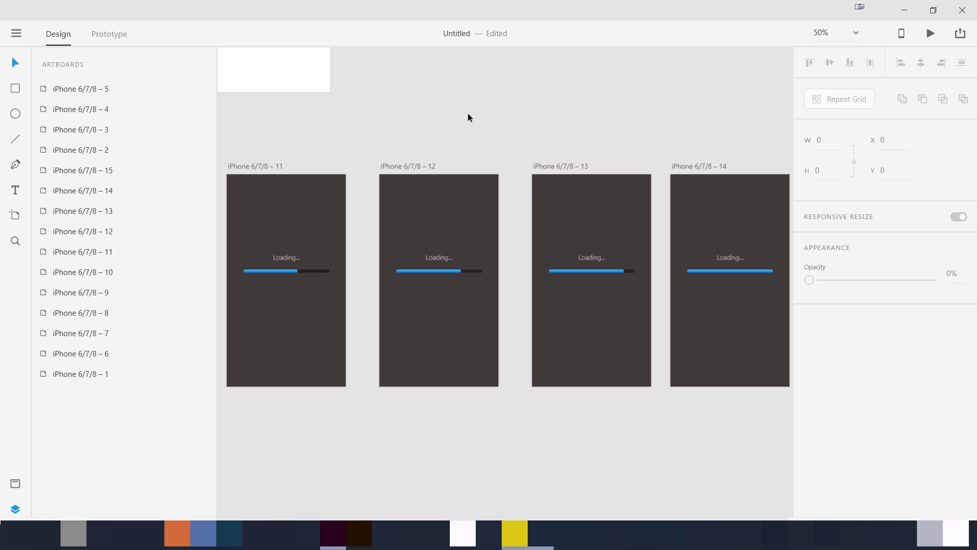
In Prototype mode, redirect the timed transition of artboard iPhone 6/7/8 – 6 to iPhone 6/7/8 – 7.
left_click_drag(450, 429, 523, 448)
key("ctrl+minus")
key("ctrl+minus")
key("ctrl+minus")
key("ctrl+minus")
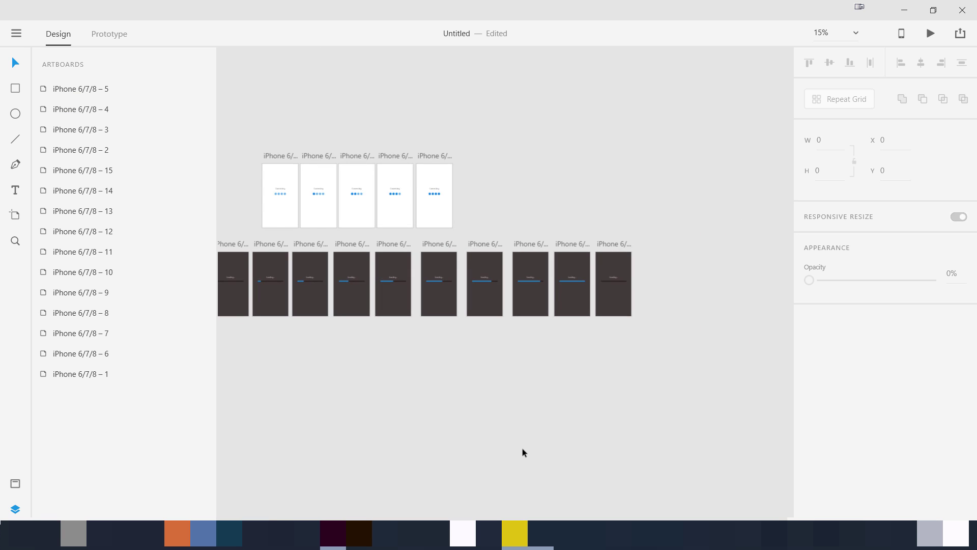
key("ctrl+plus")
scroll(494, 410, "left", 5)
scroll(519, 405, "up", 1)
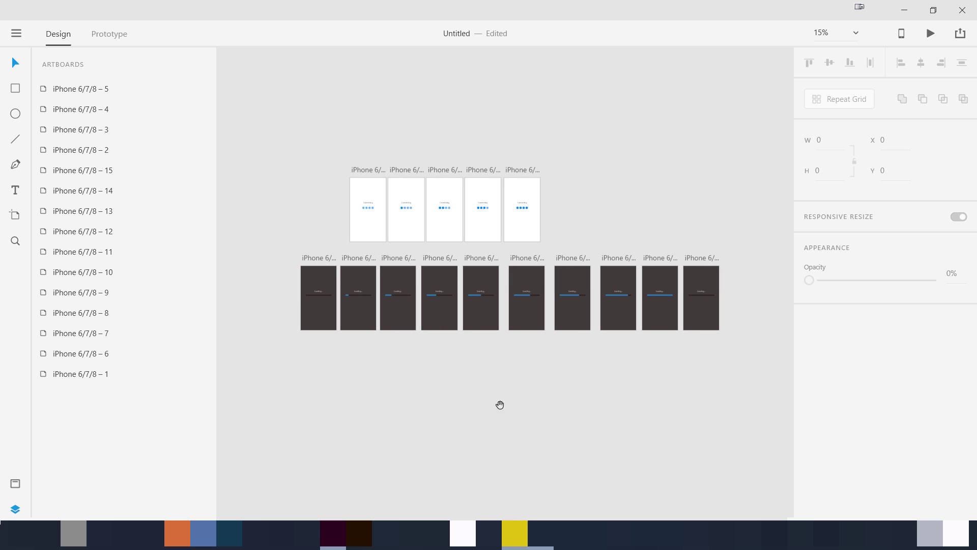
left_click(113, 36)
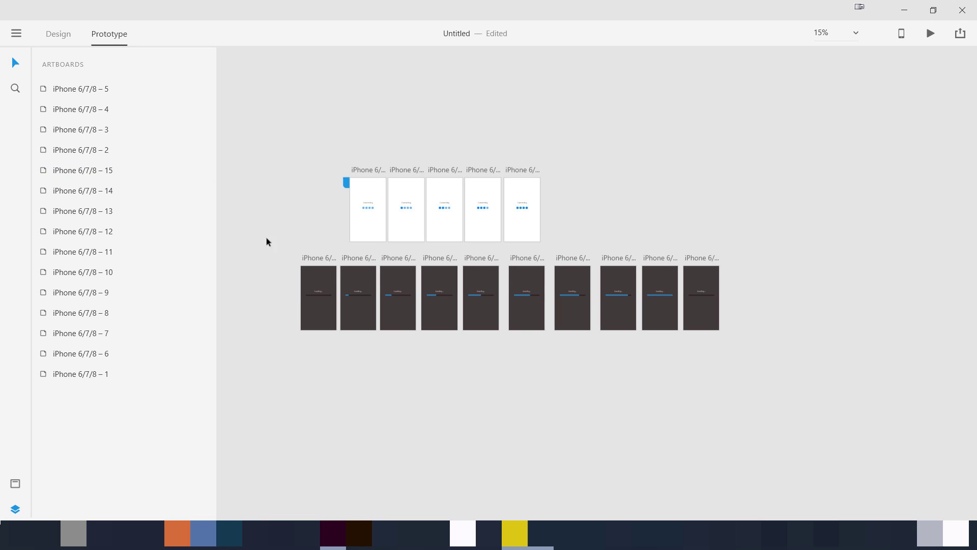
left_click(311, 257)
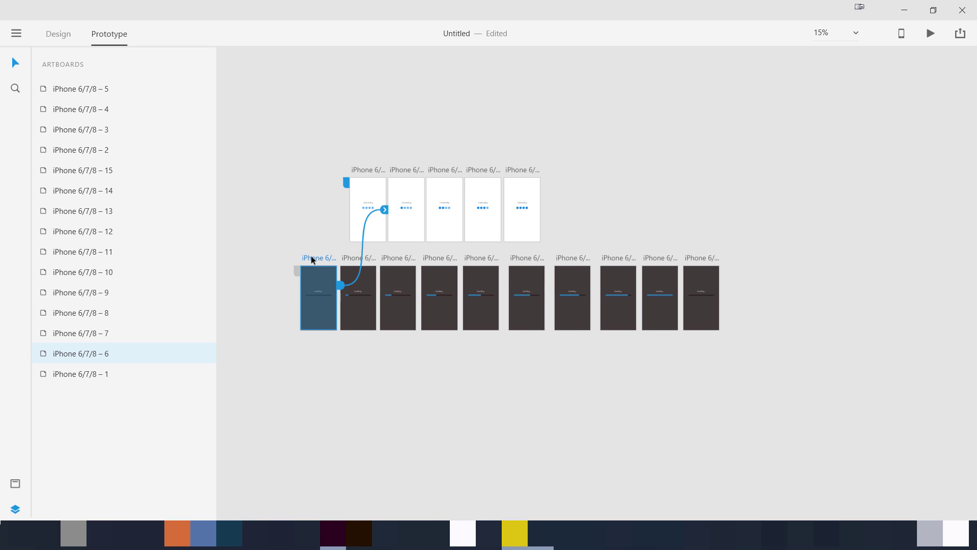
left_click(341, 289)
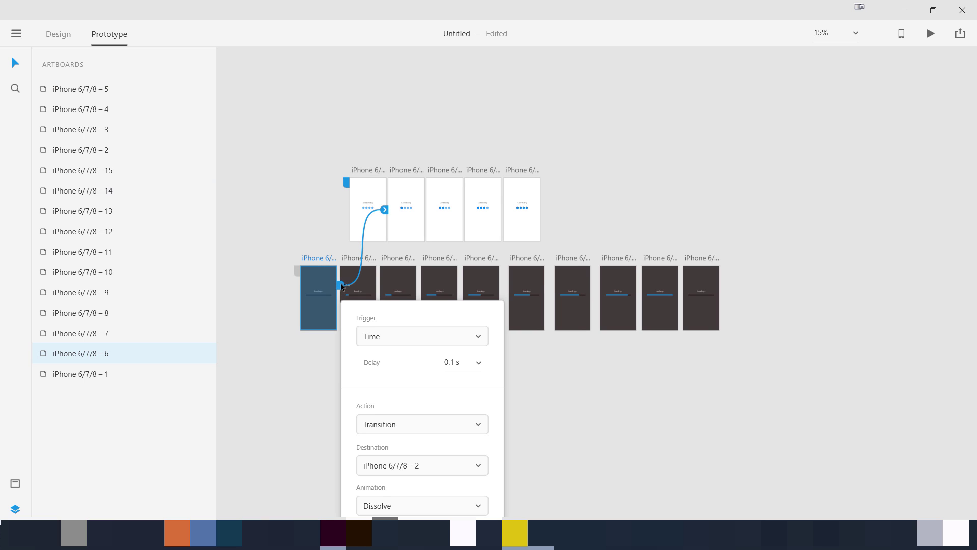
left_click_drag(385, 209, 353, 284)
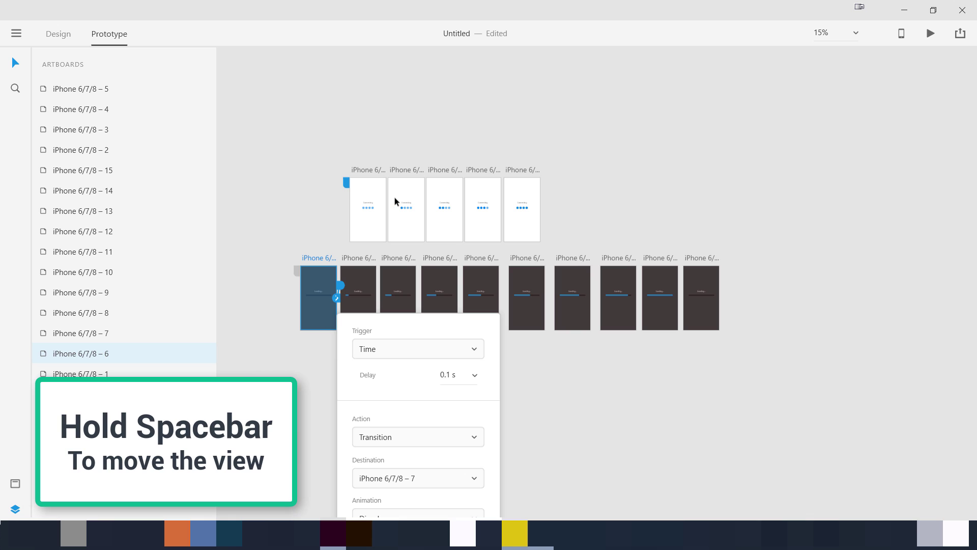
Check the animation settings of the timed transition on artboard iPhone 6/7/8 – 6 and close them.
left_click_drag(391, 202, 269, 153)
left_click(351, 148)
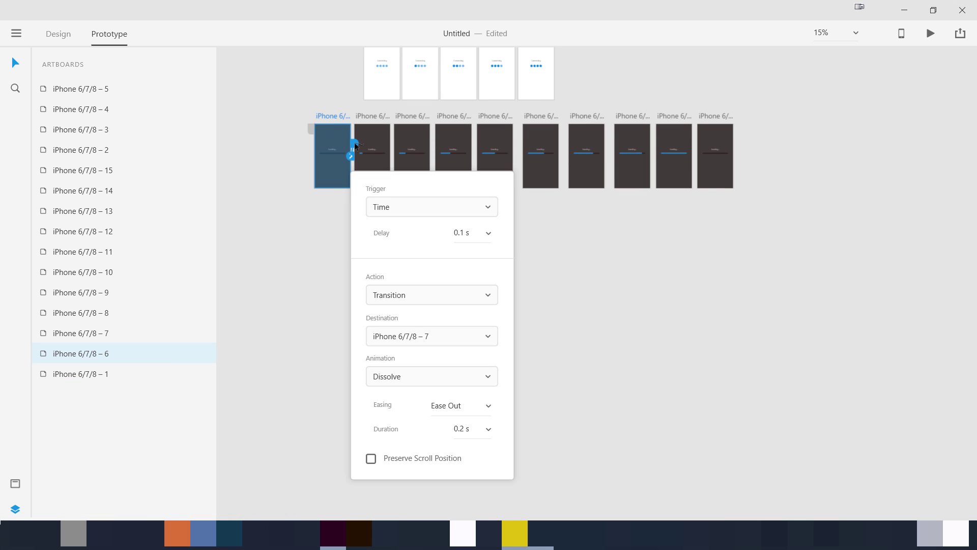
left_click(464, 426)
left_click(325, 255)
Link each of the dark loading artboards iPhone 6/7/8 – 7 through 14 to the artboard that follows it.
left_click(372, 121)
left_click_drag(394, 144, 332, 170)
left_click(423, 136)
left_click(420, 136)
left_click(460, 115)
key("Escape")
left_click(493, 116)
left_click(552, 139)
left_click(585, 119)
left_click(636, 117)
left_click(674, 117)
Try to give the link from Rectangle 1 on iPhone 6/7/8 – 15 to iPhone 6/7/8 – 6 a time trigger.
left_click(719, 154)
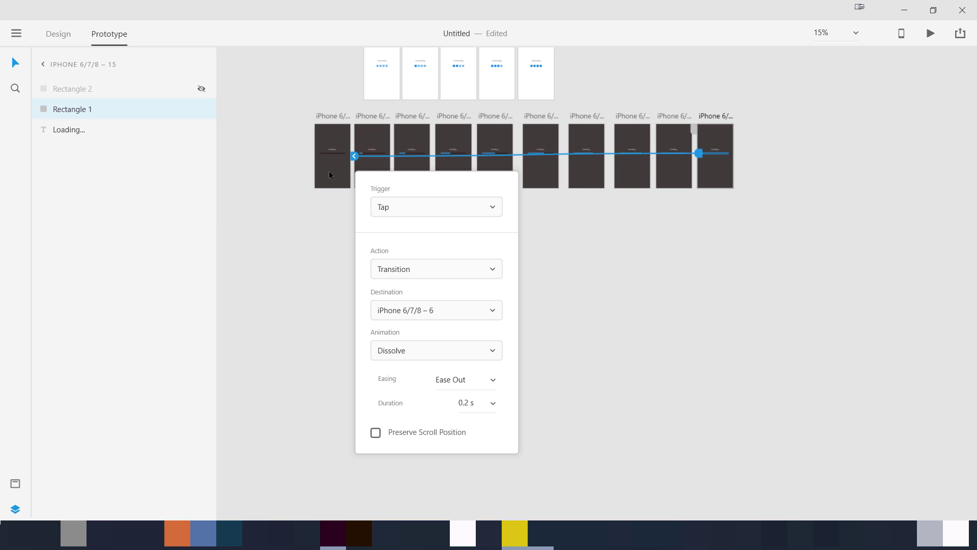
left_click(421, 206)
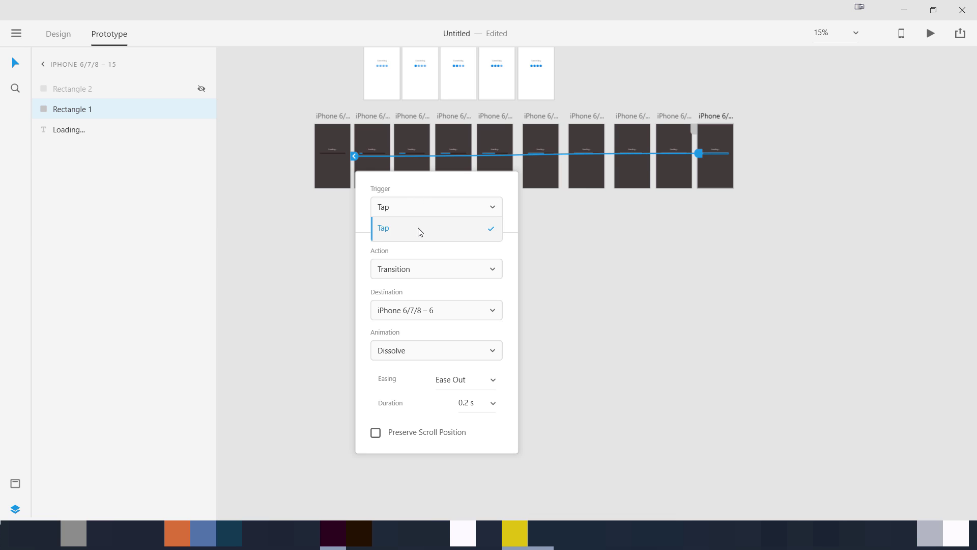
left_click(360, 239)
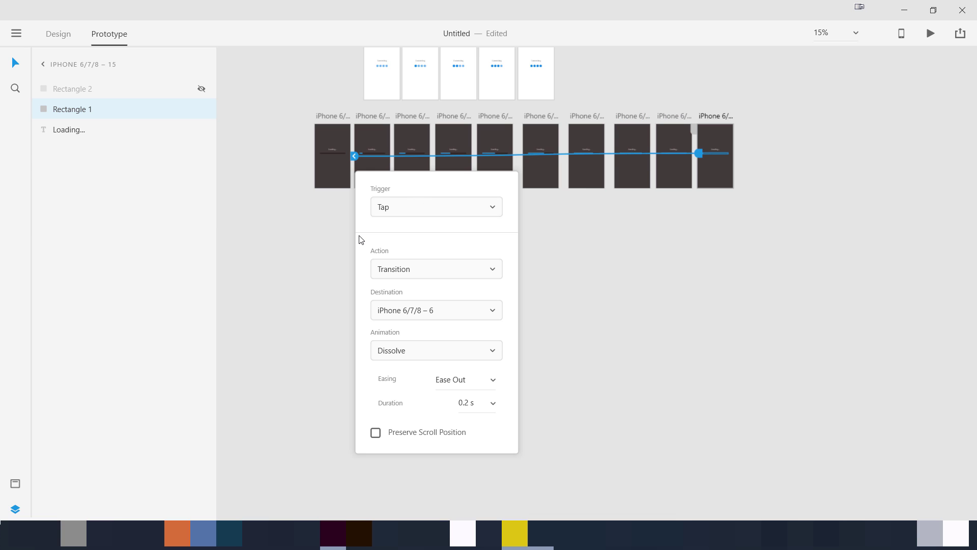
left_click(289, 236)
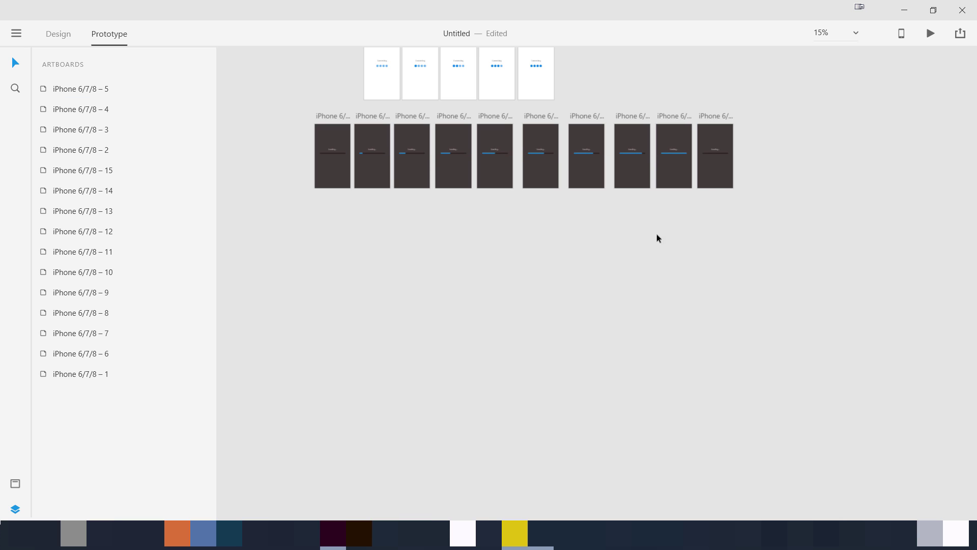
Connect the whole iPhone 6/7/8 – 15 artboard to iPhone 6/7/8 – 6 with a timed Dissolve transition, 0.1 s delay and 0.2 s duration.
left_click(720, 175)
left_click(716, 115)
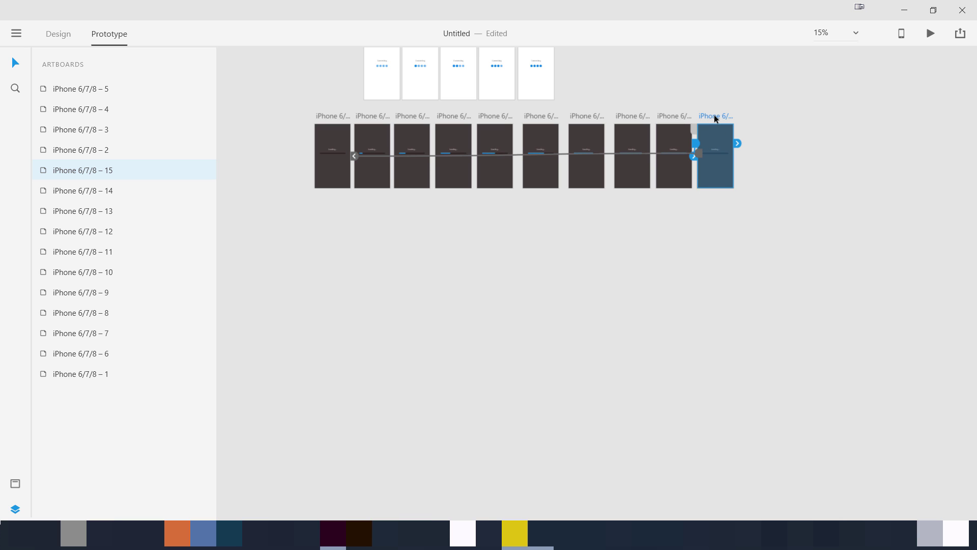
left_click_drag(738, 143, 330, 163)
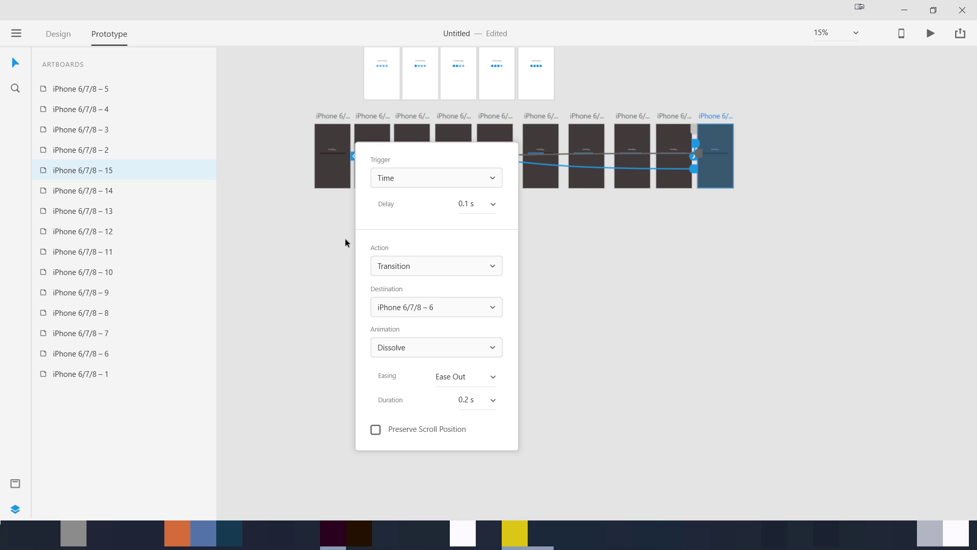
left_click(281, 311)
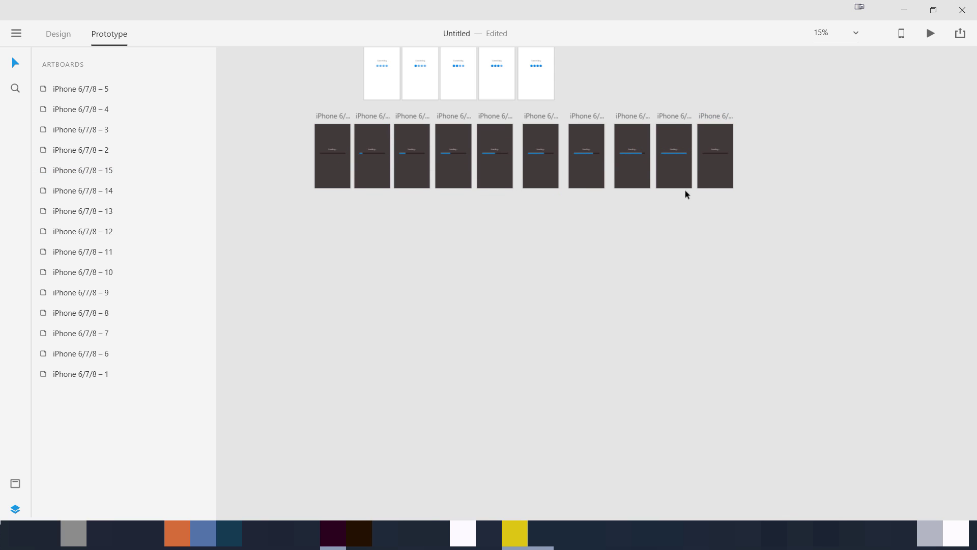
Remove both the artboard's link and Rectangle 1's link from iPhone 6/7/8 – 15 to iPhone 6/7/8 – 6.
left_click(701, 175)
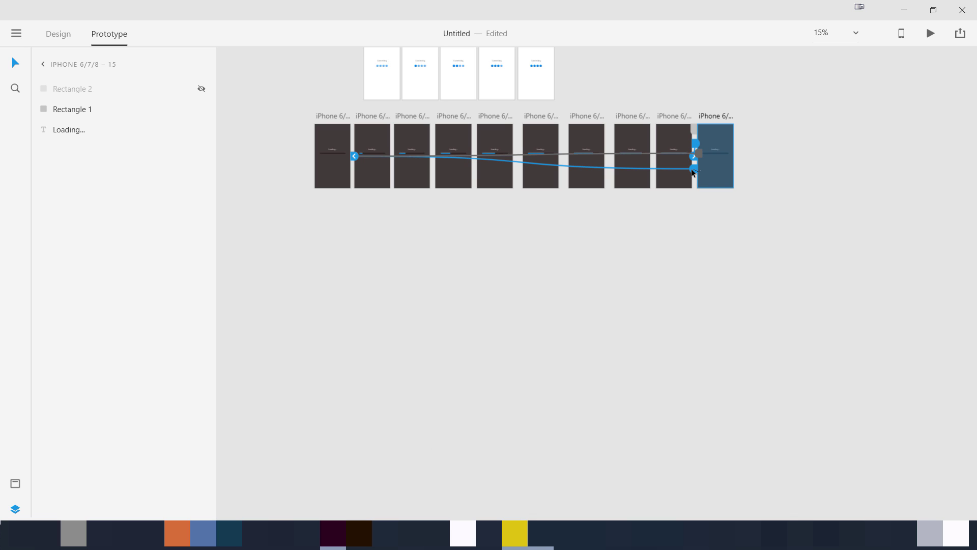
left_click_drag(693, 172, 733, 296)
left_click(701, 152)
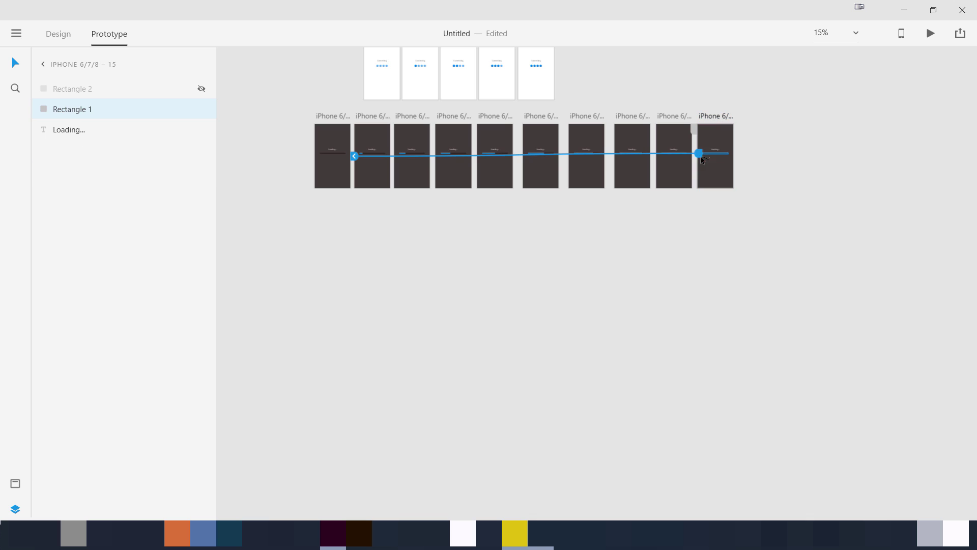
left_click(698, 157)
left_click_drag(697, 157, 748, 299)
Connect artboard iPhone 6/7/8 – 15 back to iPhone 6/7/8 – 6 to loop the loading bar animation.
left_click(710, 116)
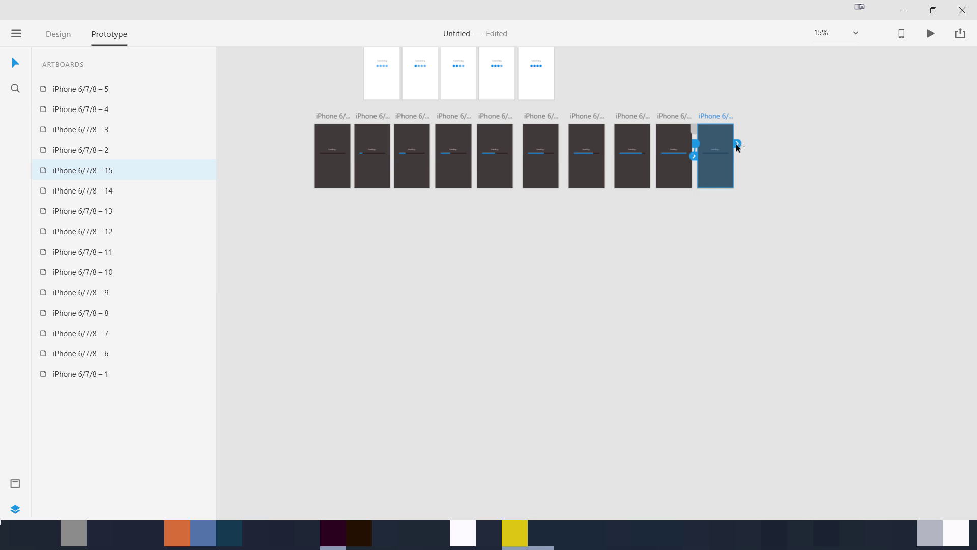
left_click_drag(738, 147, 338, 162)
left_click(311, 227)
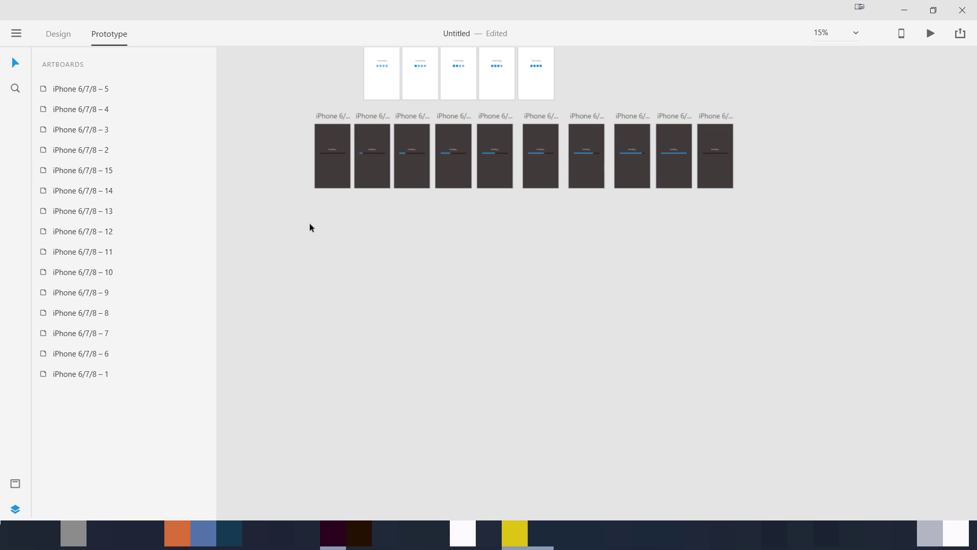
Set artboard iPhone 6/7/8 – 6 as the prototype's home screen.
left_click(332, 117)
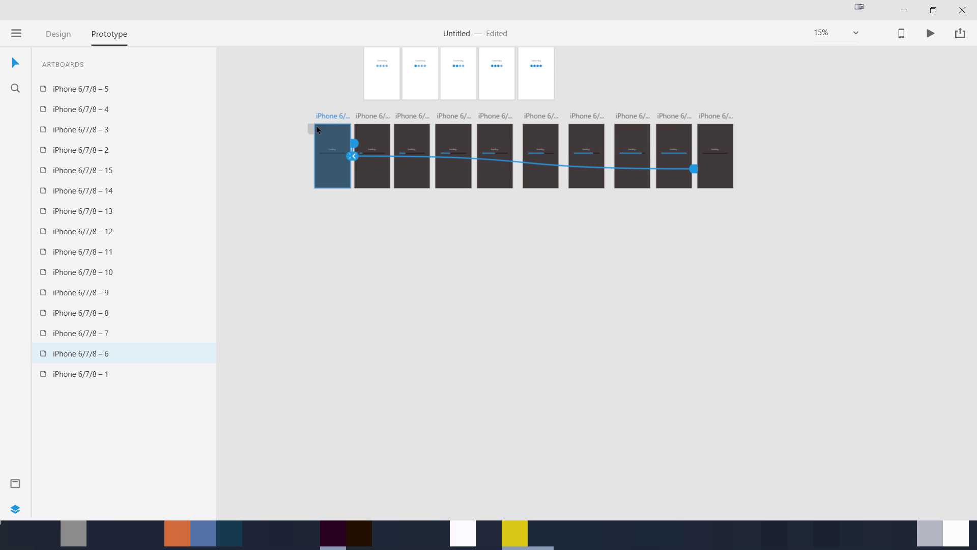
key("ctrl+0")
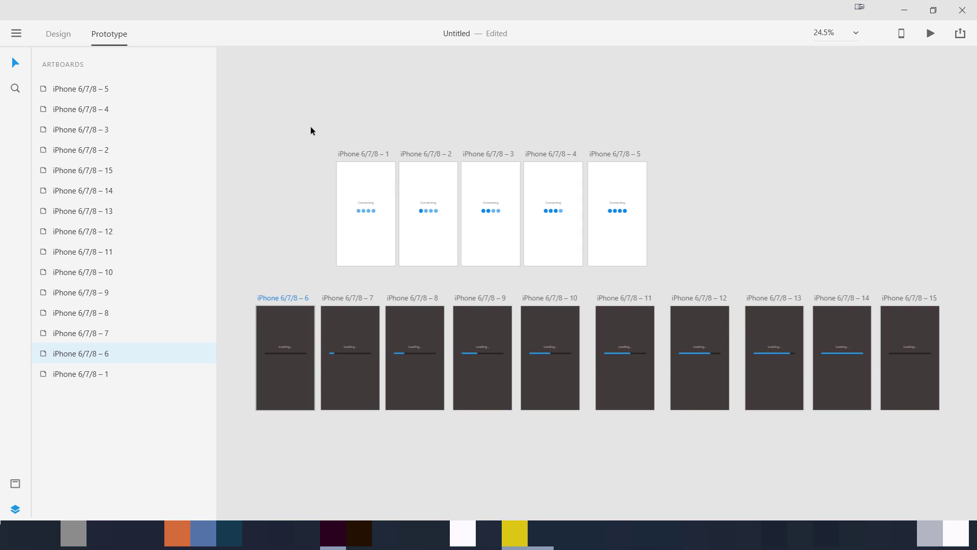
left_click(252, 310)
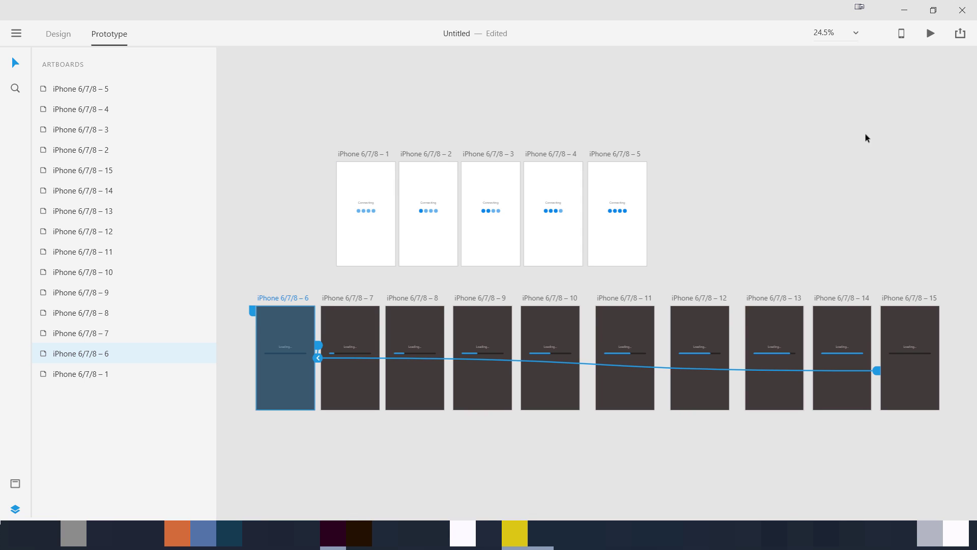
Preview the looping "Loading..." bar animation with the preview window moved aside, and close the preview.
left_click(931, 33)
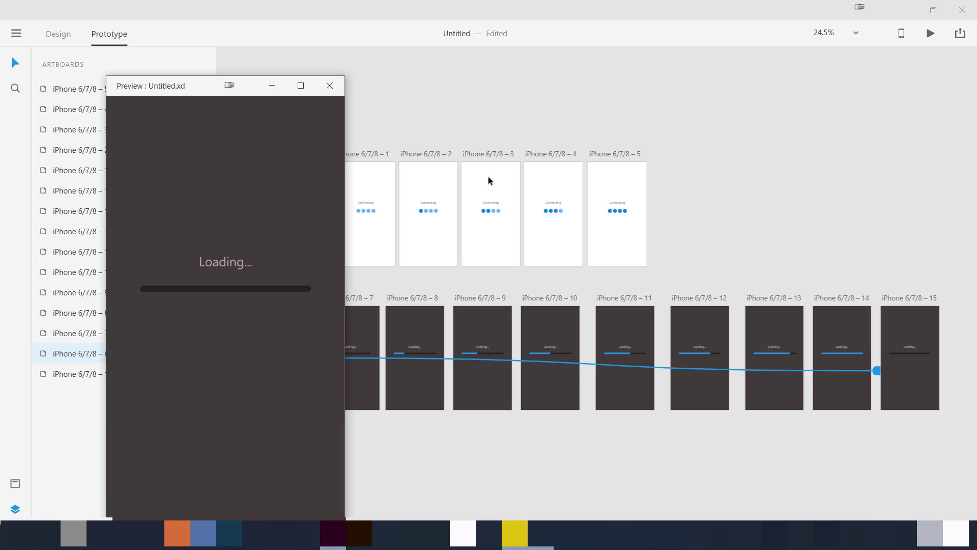
left_click_drag(180, 88, 574, 58)
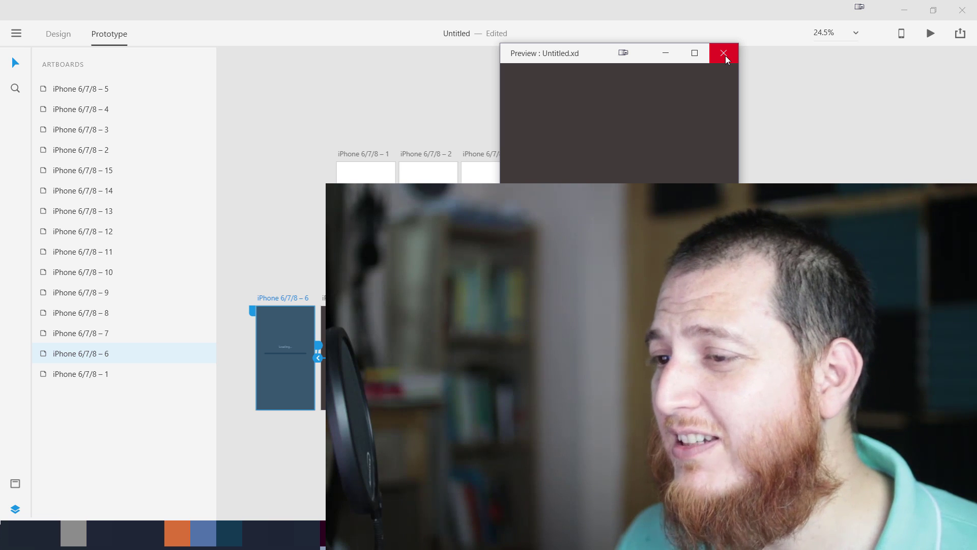
left_click(726, 56)
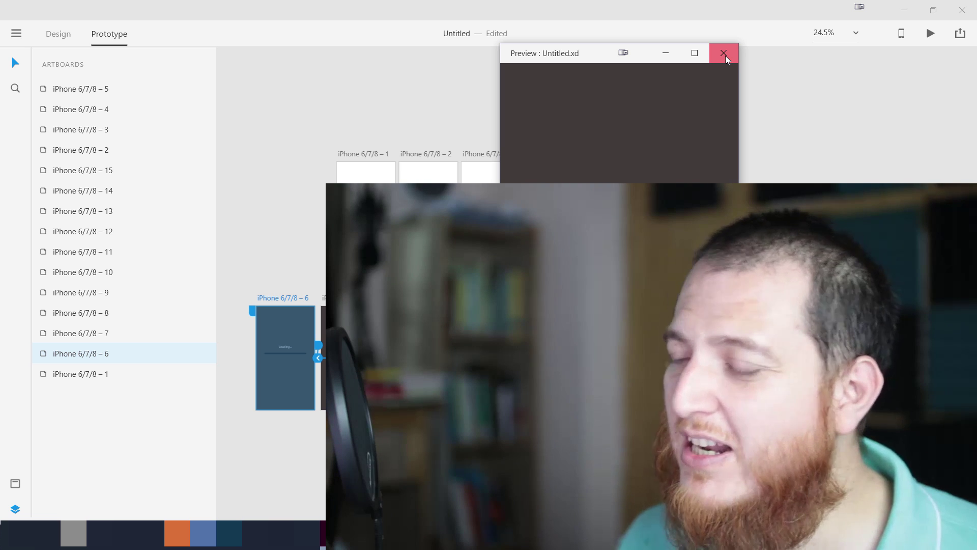